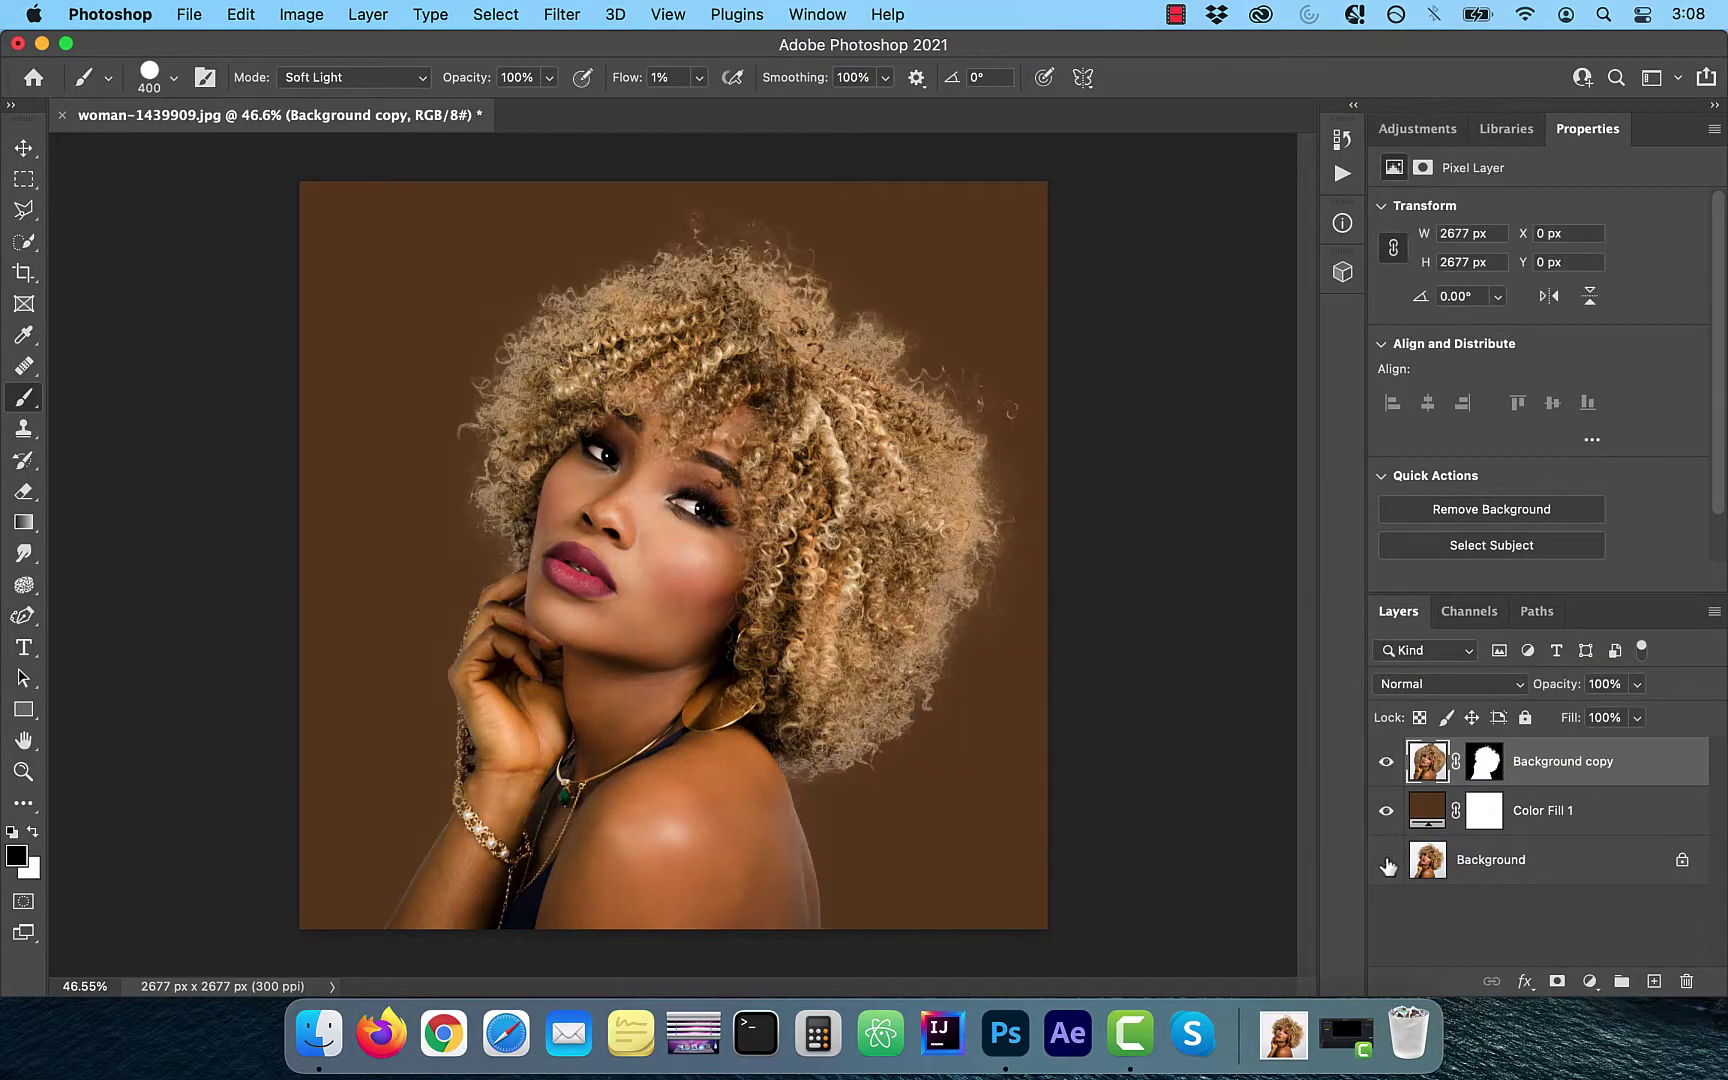
# - Toggle between the original photo and the finished brown composite to compare them
pyautogui.keyDown('alt'); pyautogui.click(1387, 862); pyautogui.keyUp('alt')
pyautogui.keyDown('alt'); pyautogui.click(1387, 862); pyautogui.keyUp('alt')
pyautogui.keyDown('alt'); pyautogui.click(1387, 862); pyautogui.keyUp('alt')
pyautogui.keyDown('alt'); pyautogui.click(1387, 862); pyautogui.keyUp('alt')
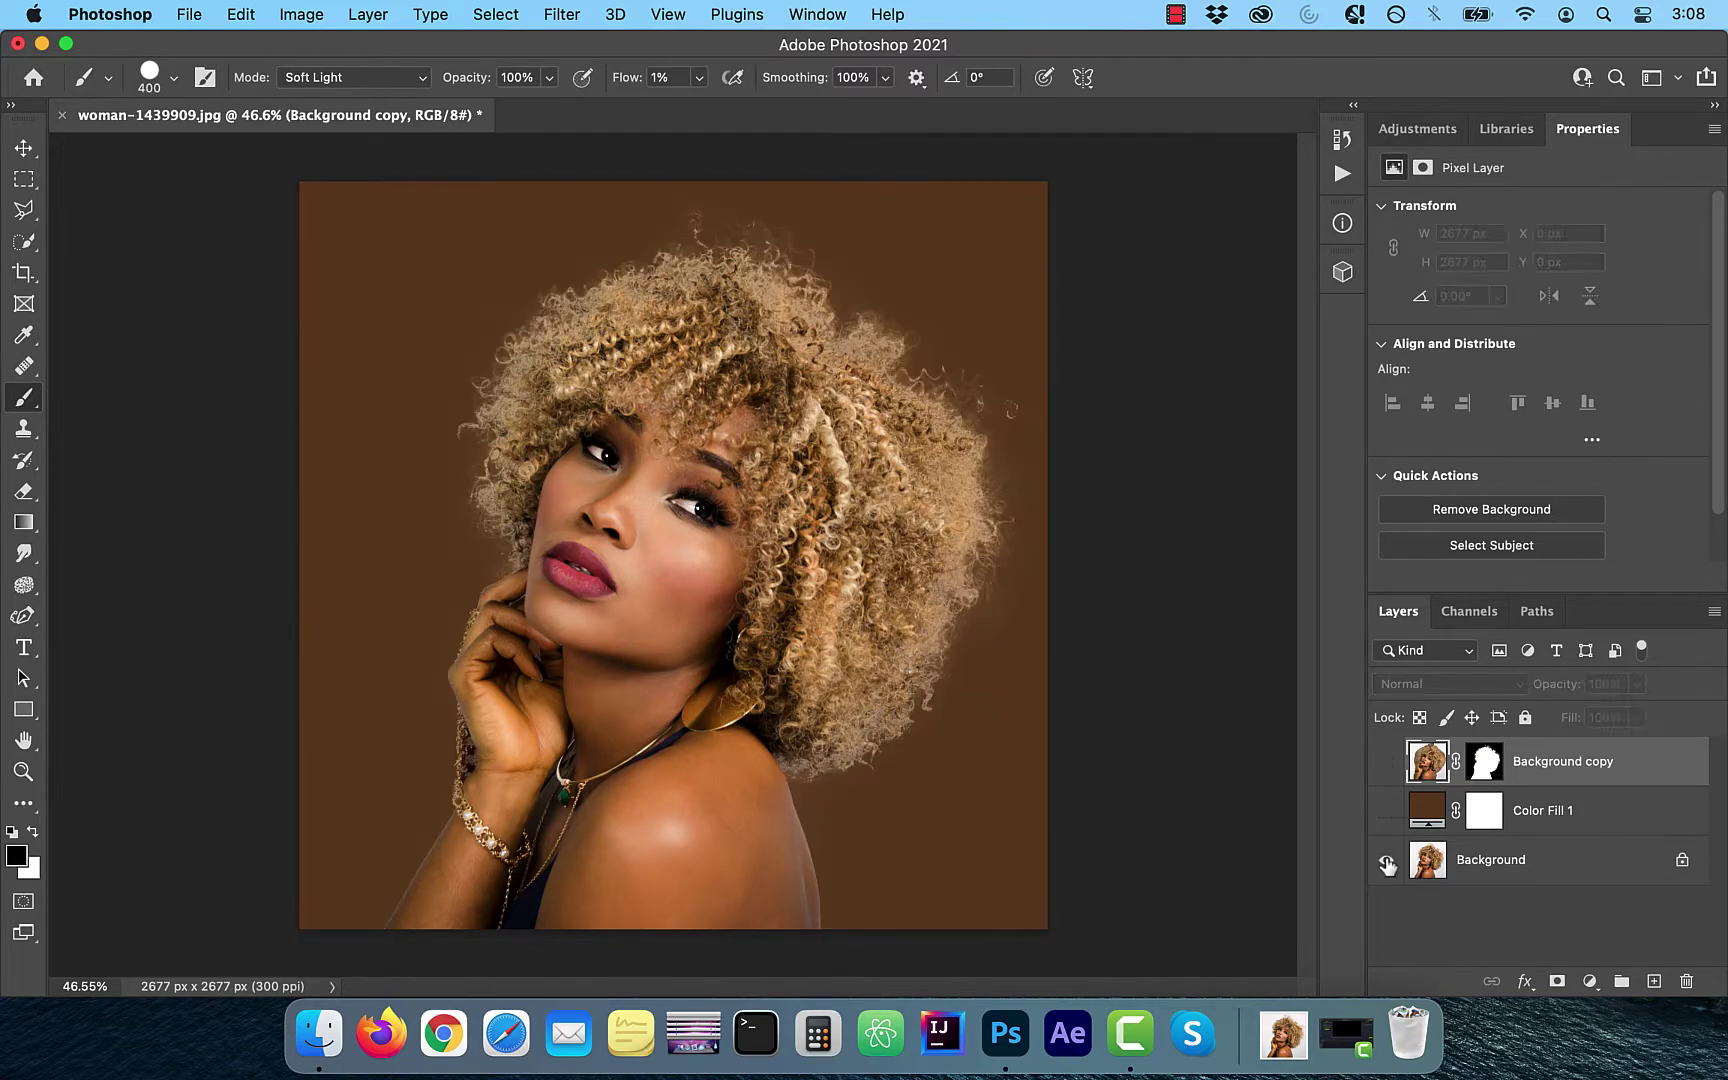
pyautogui.keyDown('alt'); pyautogui.click(1387, 862); pyautogui.keyUp('alt')
pyautogui.keyDown('alt'); pyautogui.click(1387, 862); pyautogui.keyUp('alt')
pyautogui.click(1438, 815)
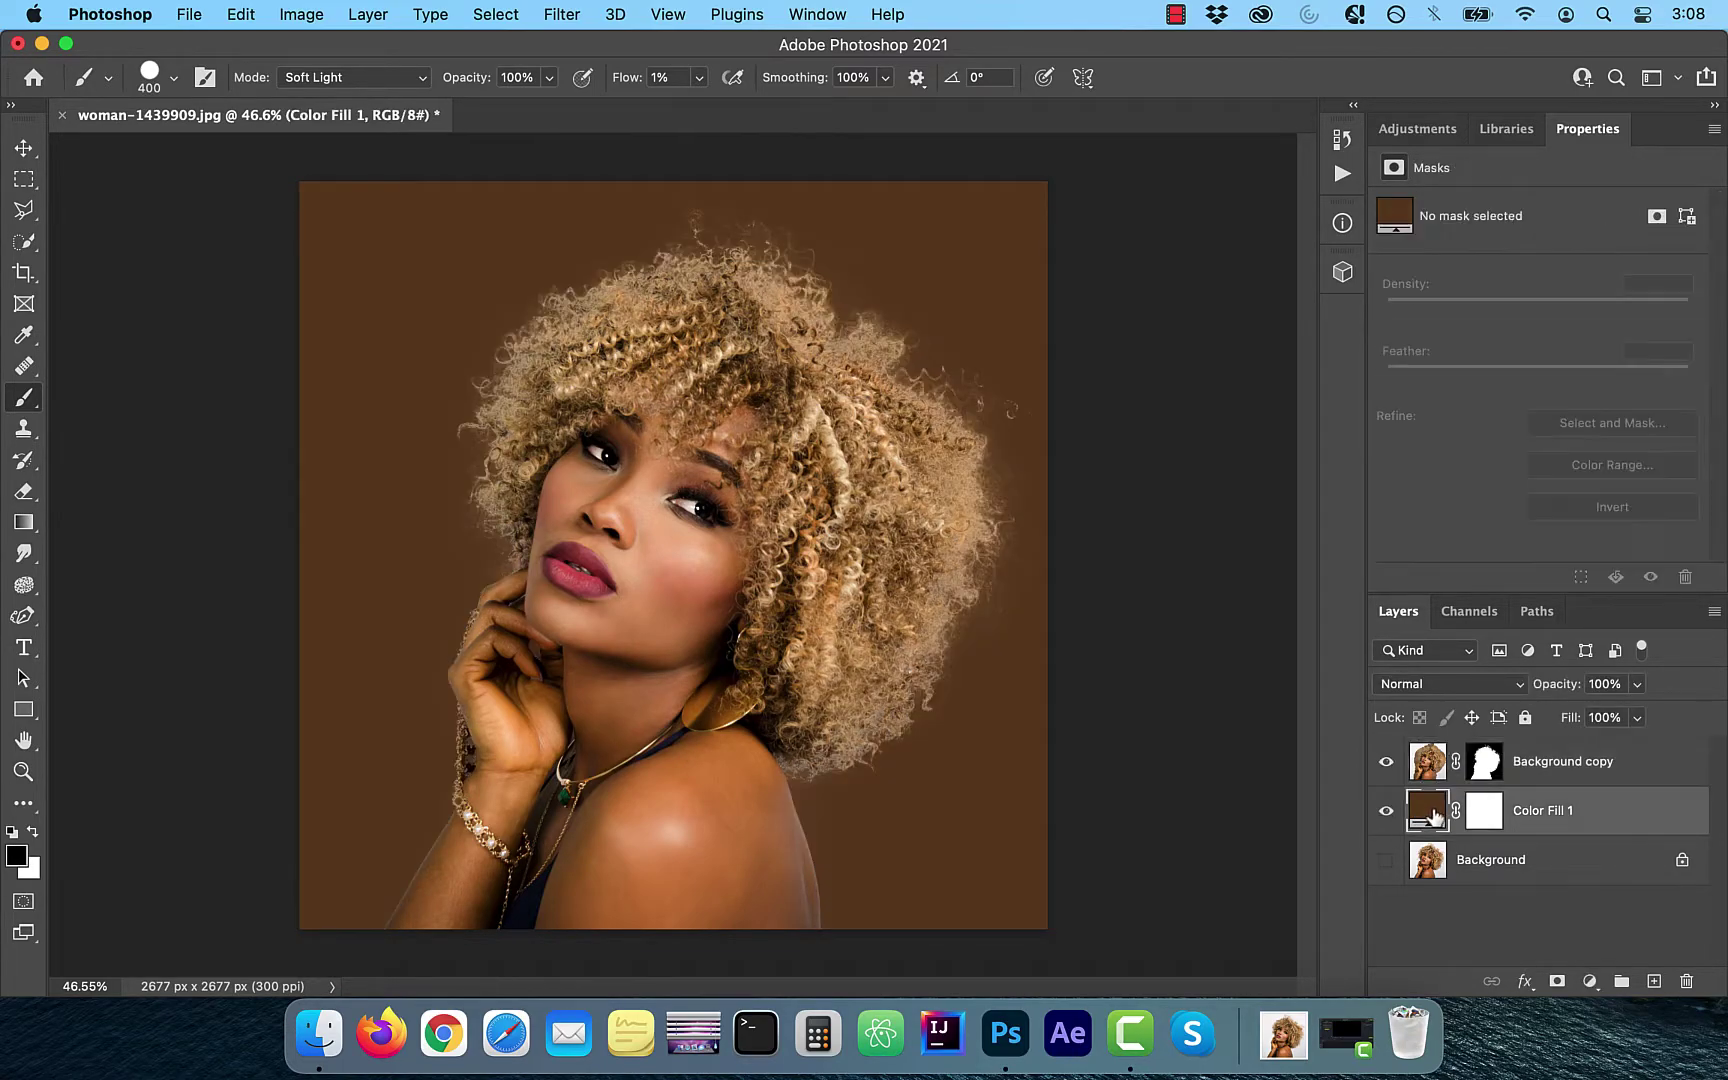
pyautogui.keyDown('alt'); pyautogui.click(1387, 862); pyautogui.keyUp('alt')
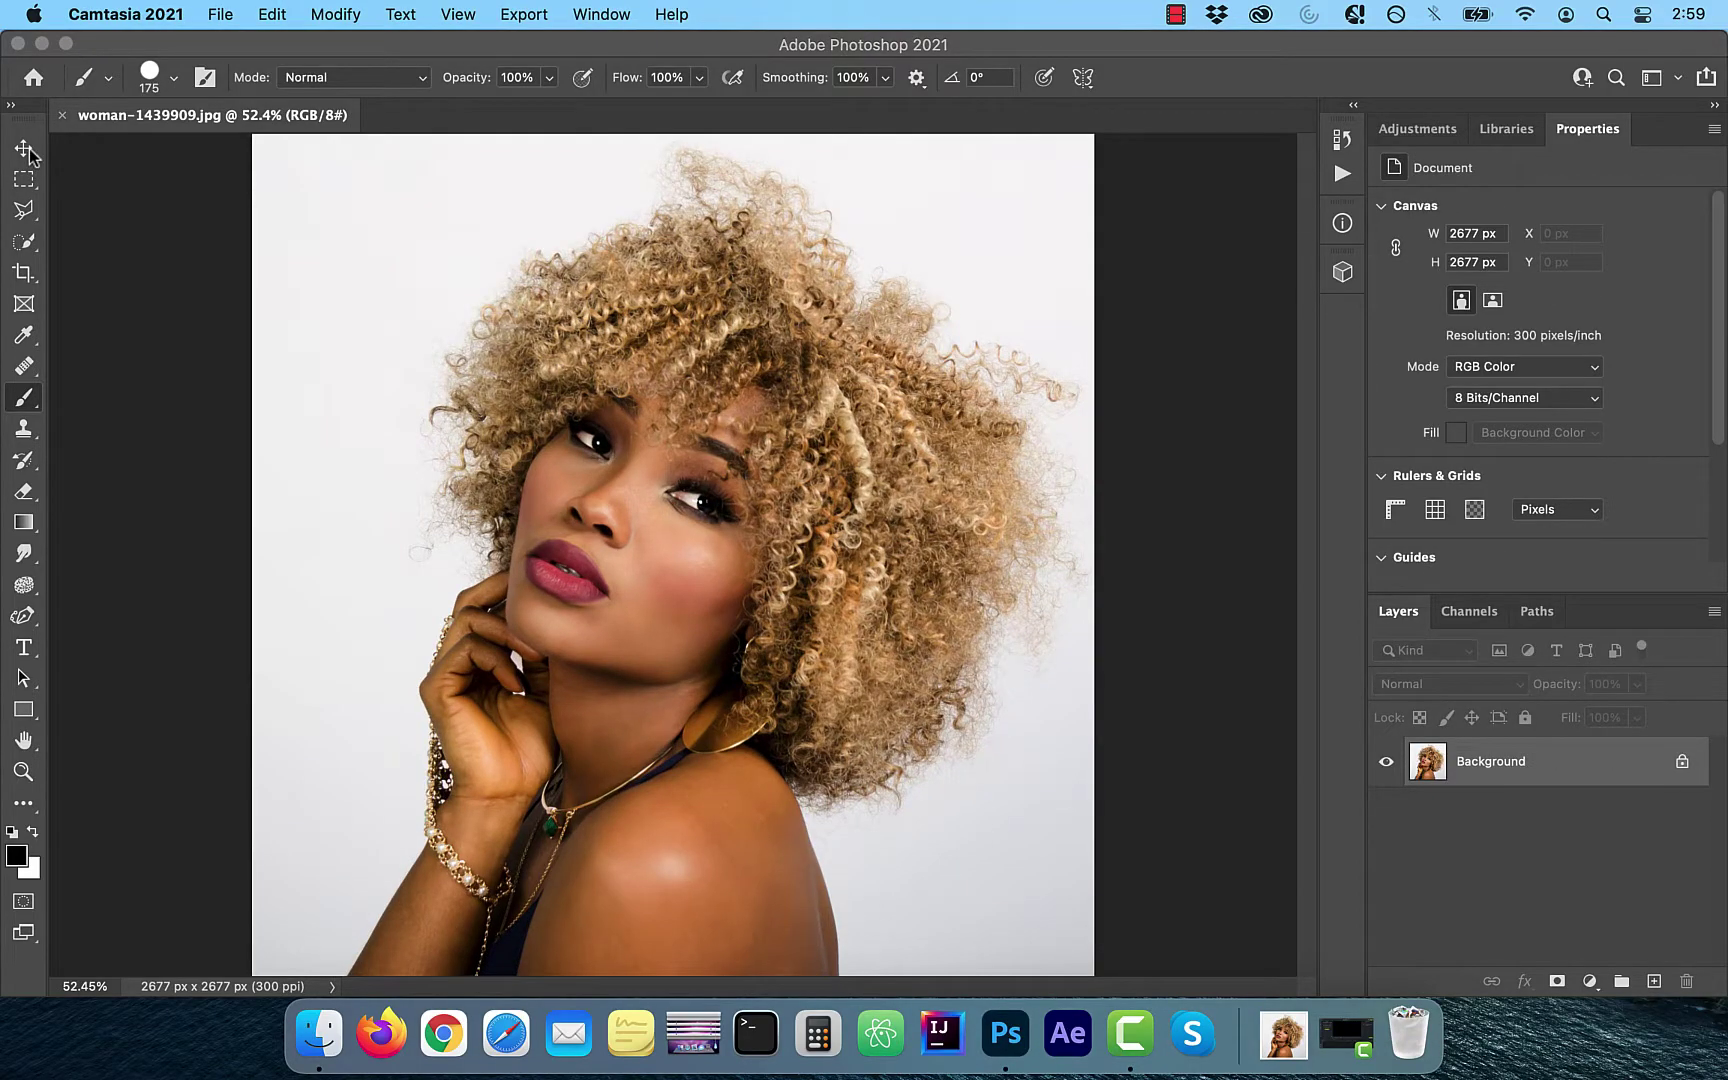
pyautogui.click(28, 150)
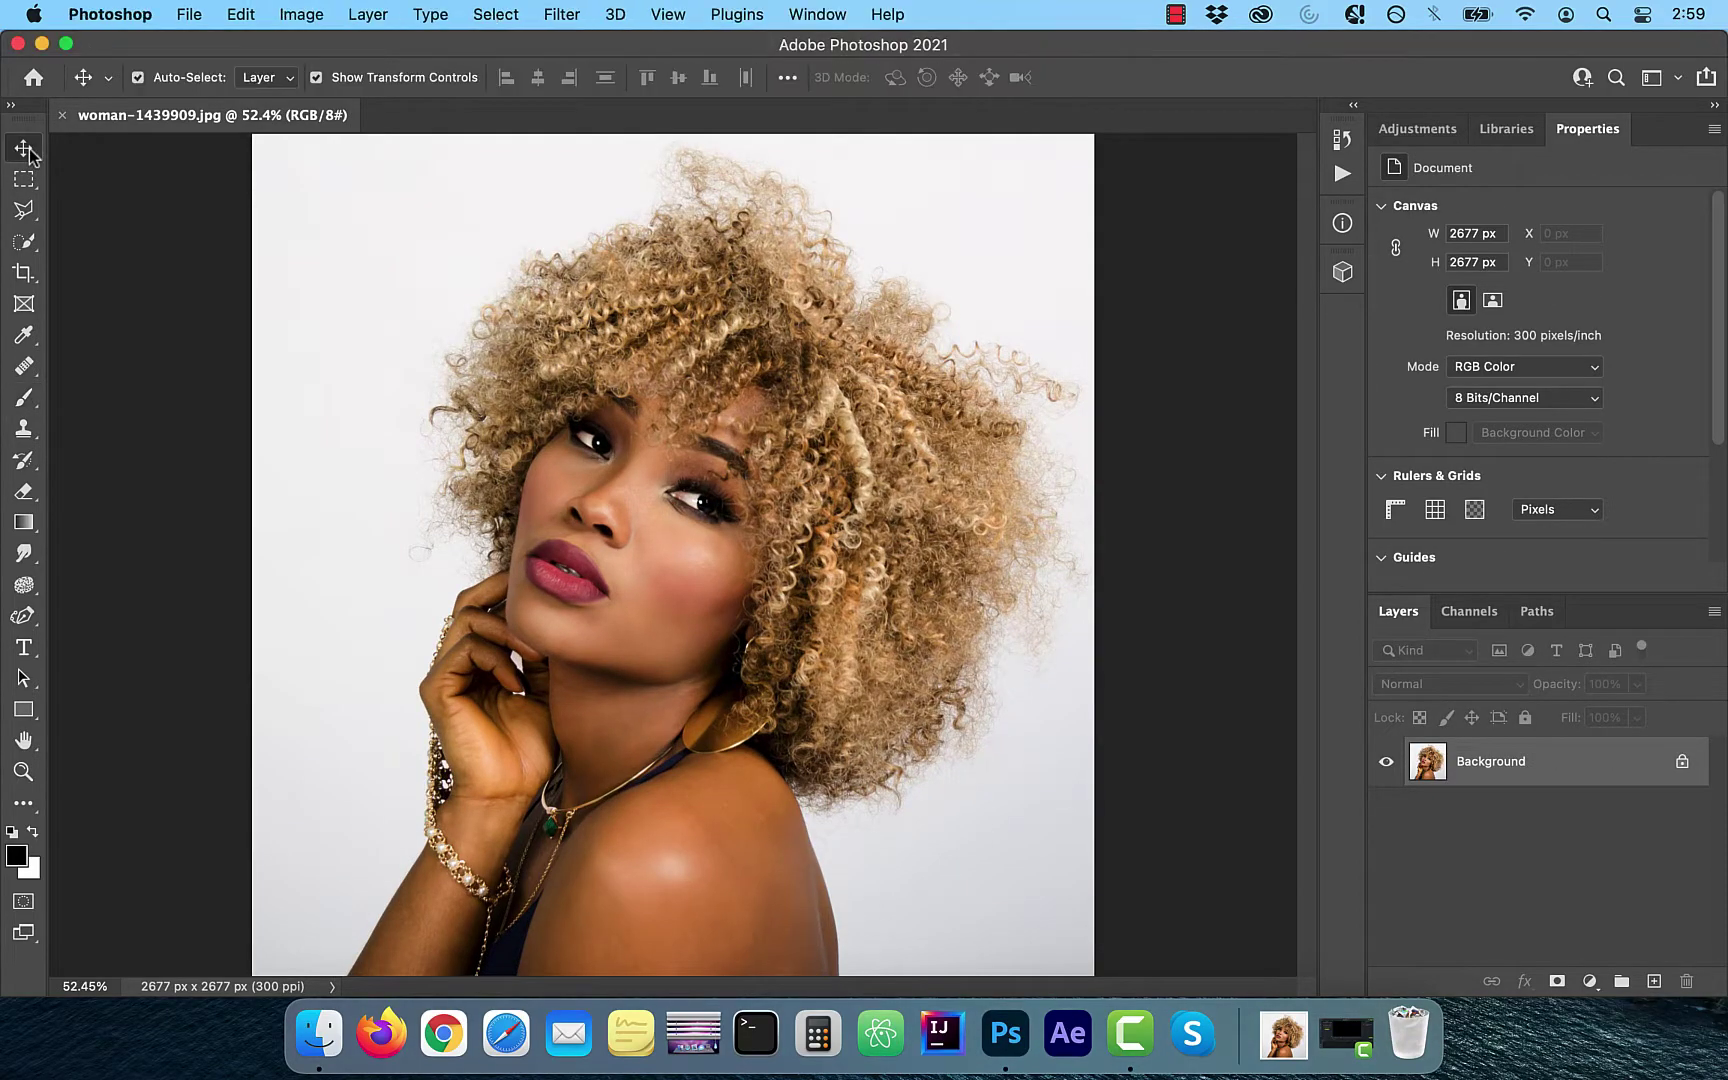
# - Duplicate Background into Background copy, compare the Red, Green and Blue channels, and settle on Blue
pyautogui.moveTo(1497, 770); pyautogui.dragTo(1655, 980)
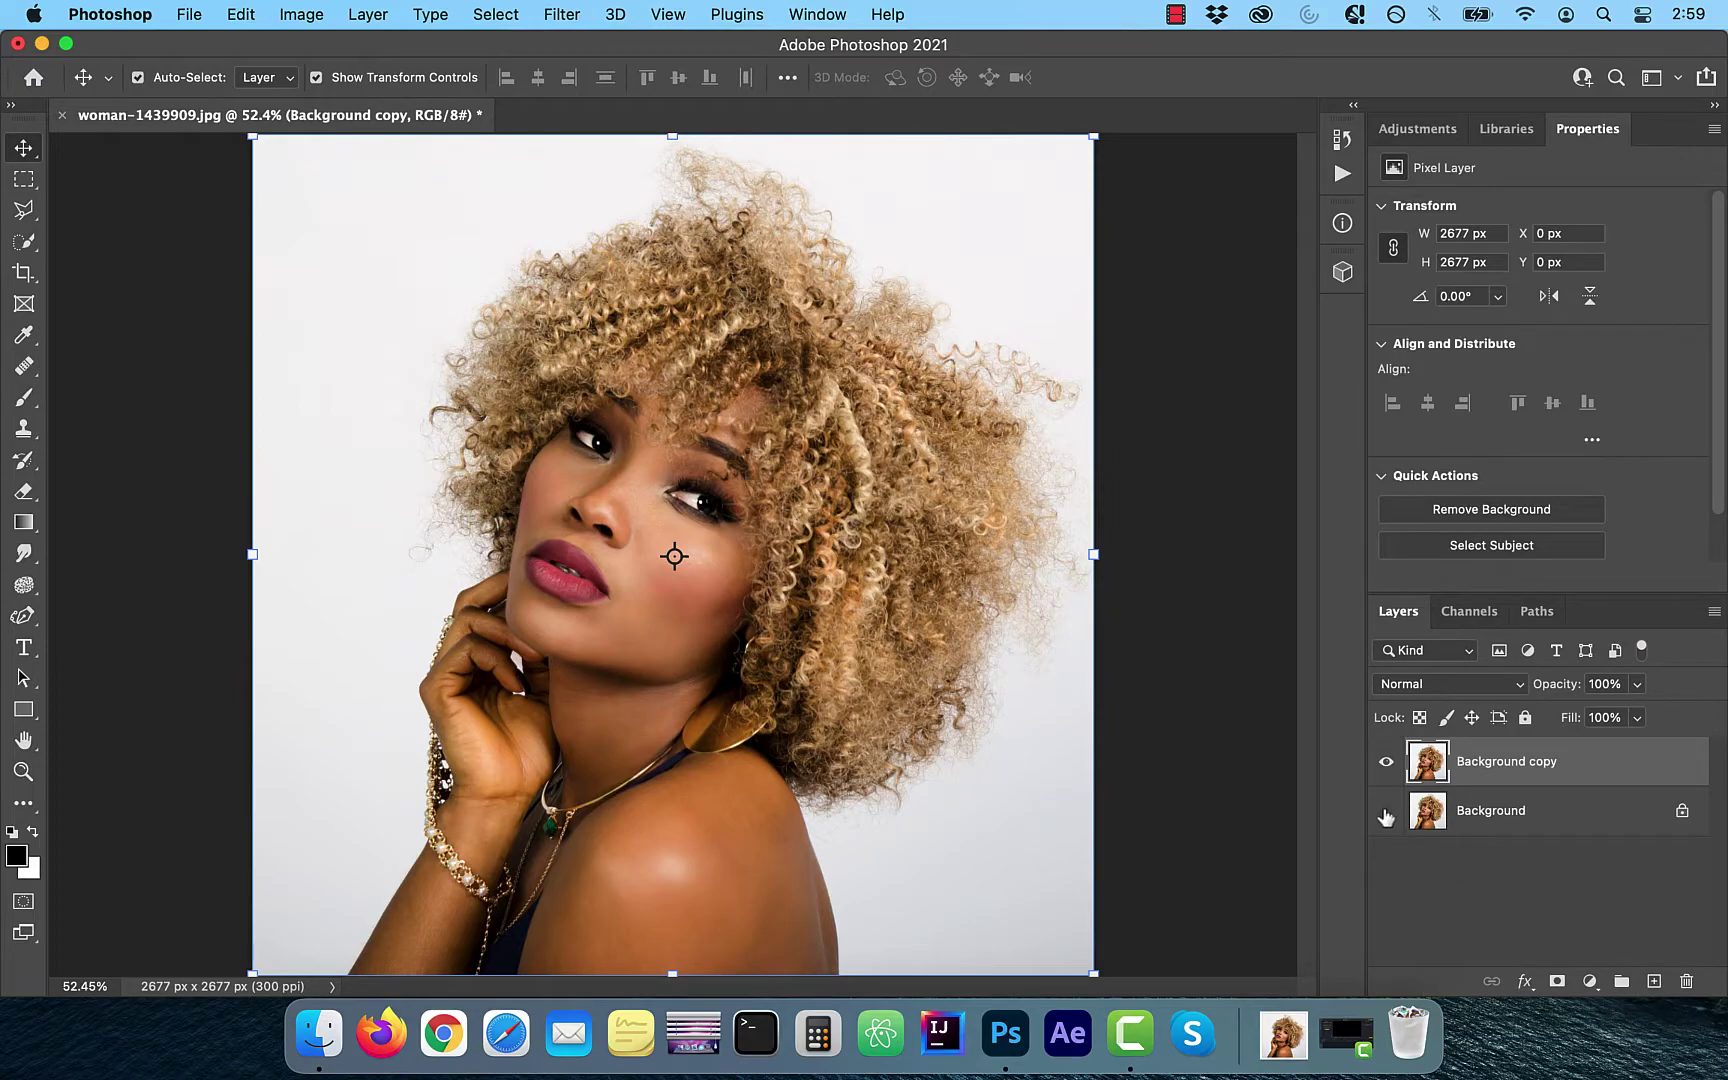
pyautogui.click(1465, 614)
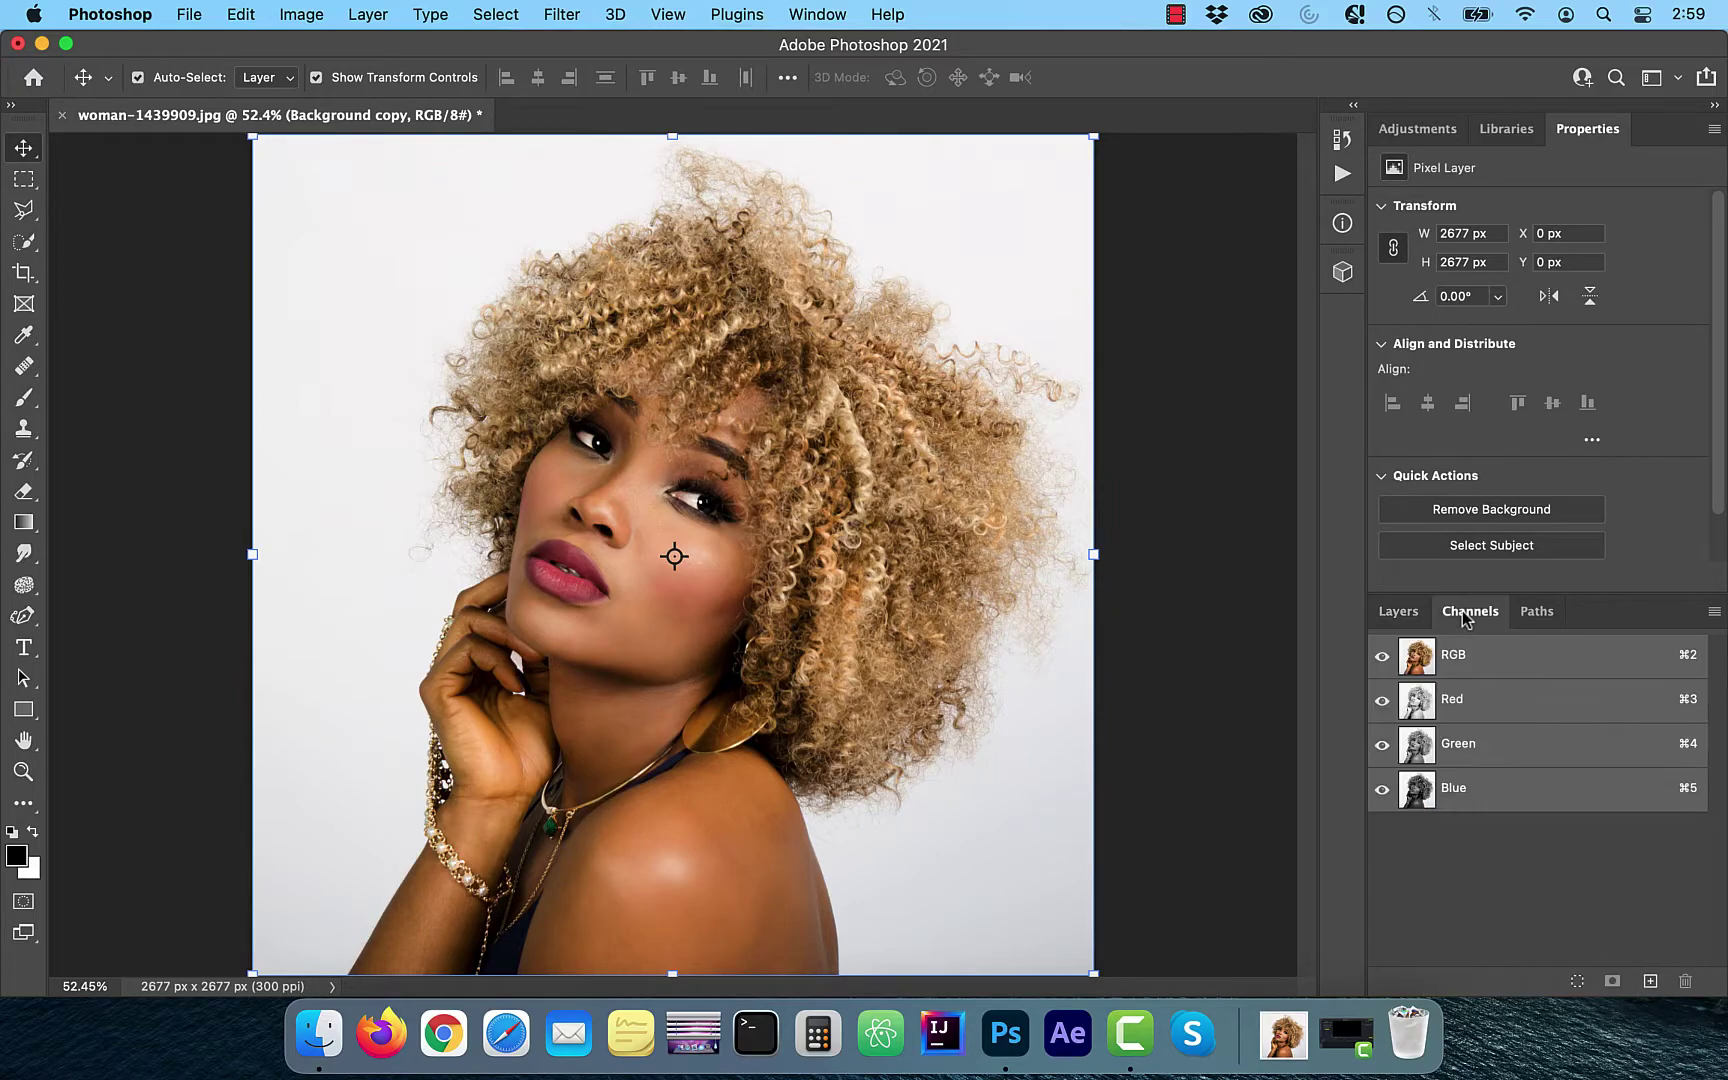
pyautogui.click(1467, 709)
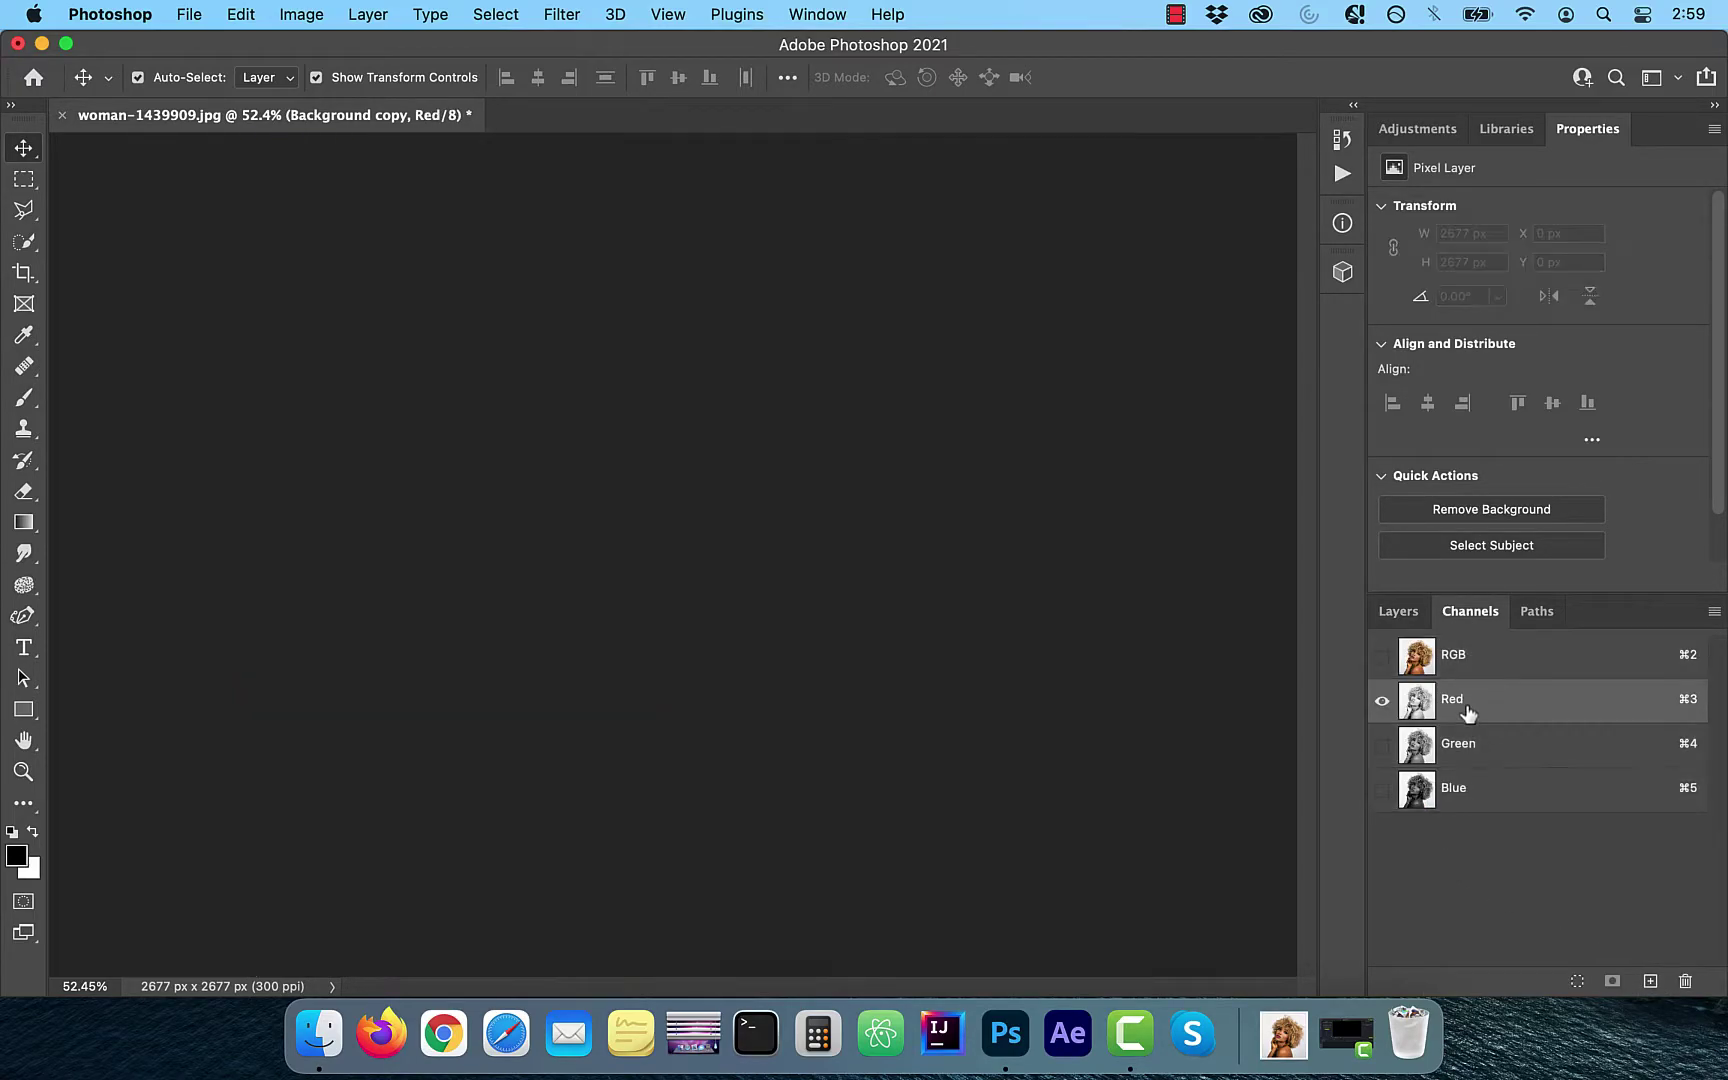
pyautogui.click(1470, 746)
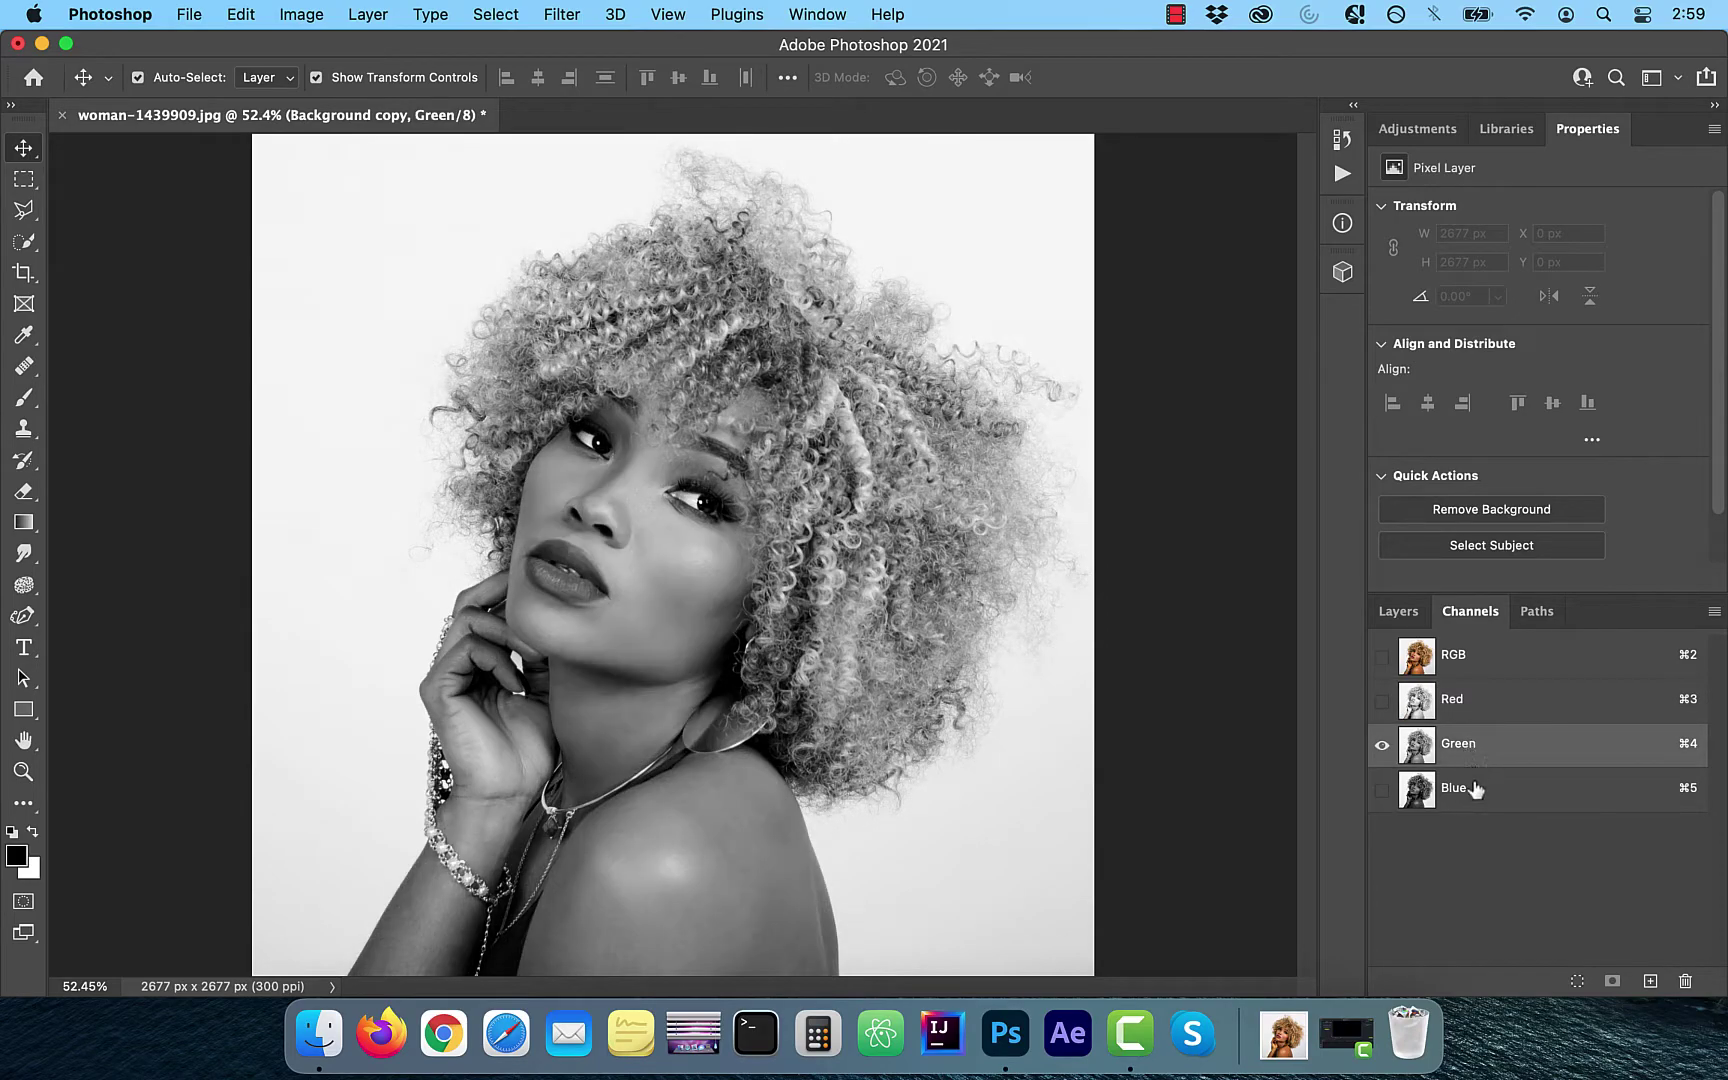
pyautogui.click(1474, 790)
pyautogui.click(1472, 748)
pyautogui.click(1475, 710)
pyautogui.click(1476, 744)
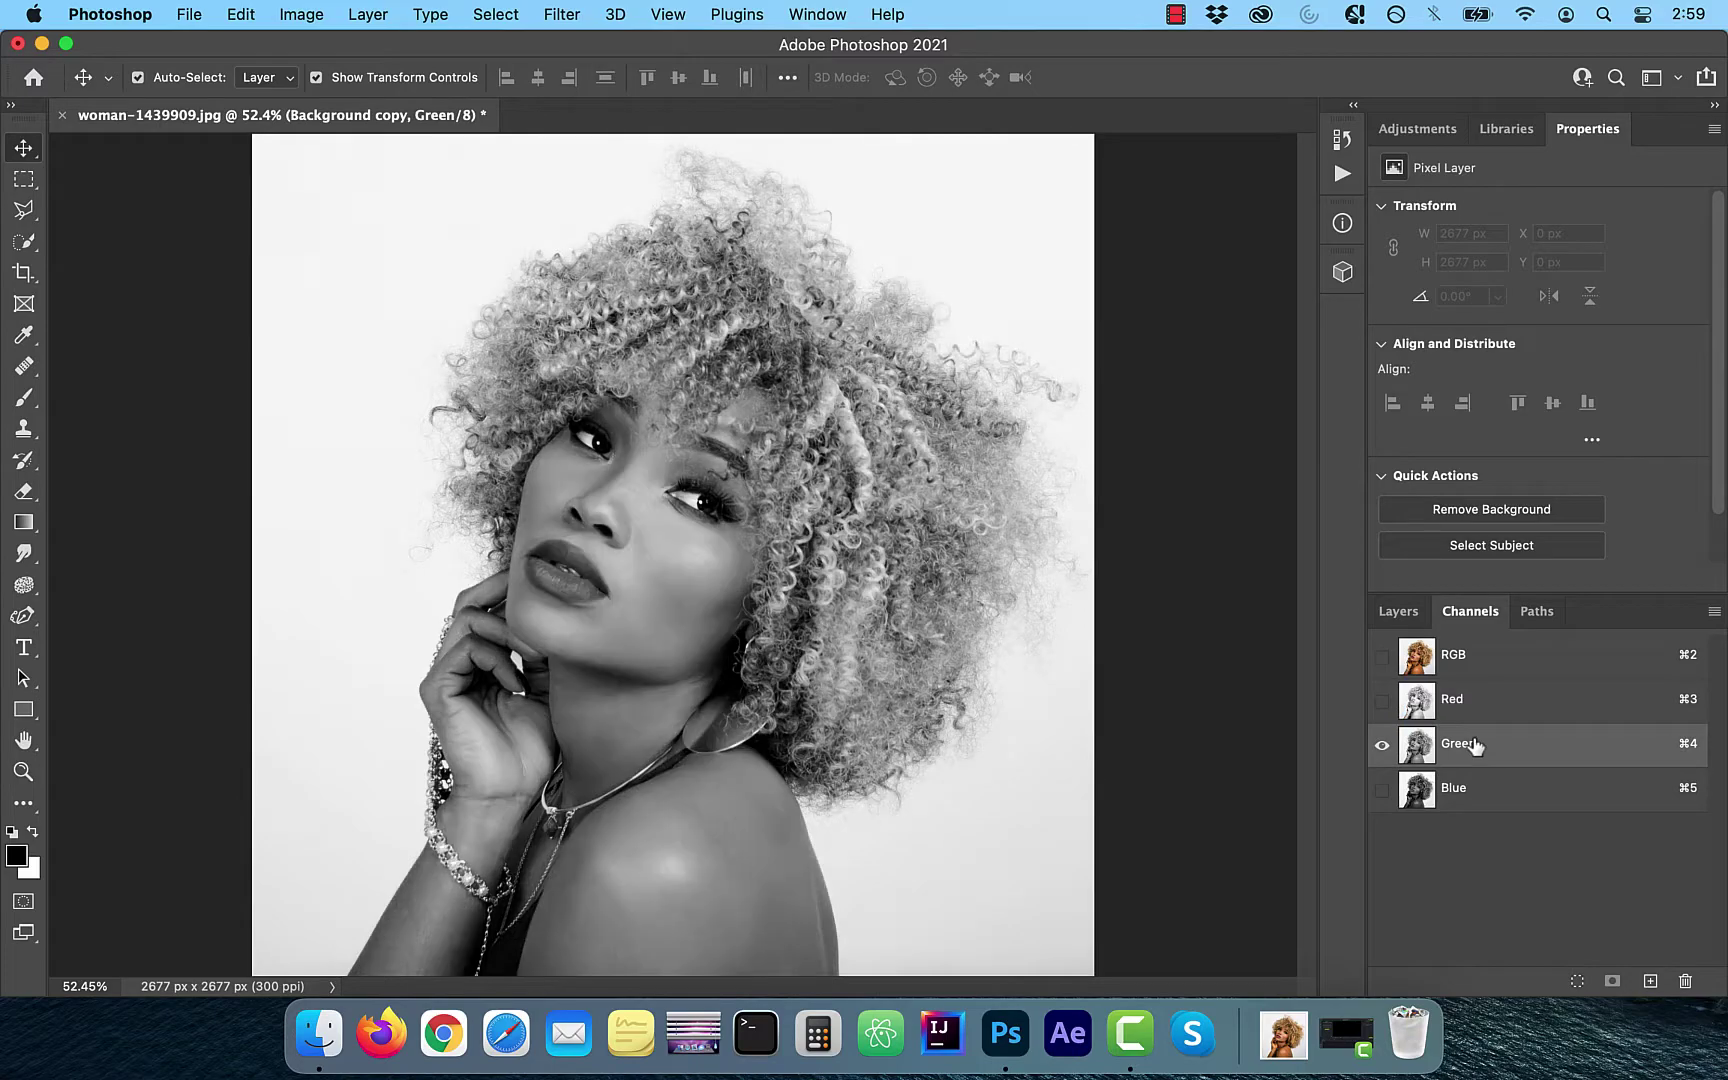
pyautogui.click(1464, 790)
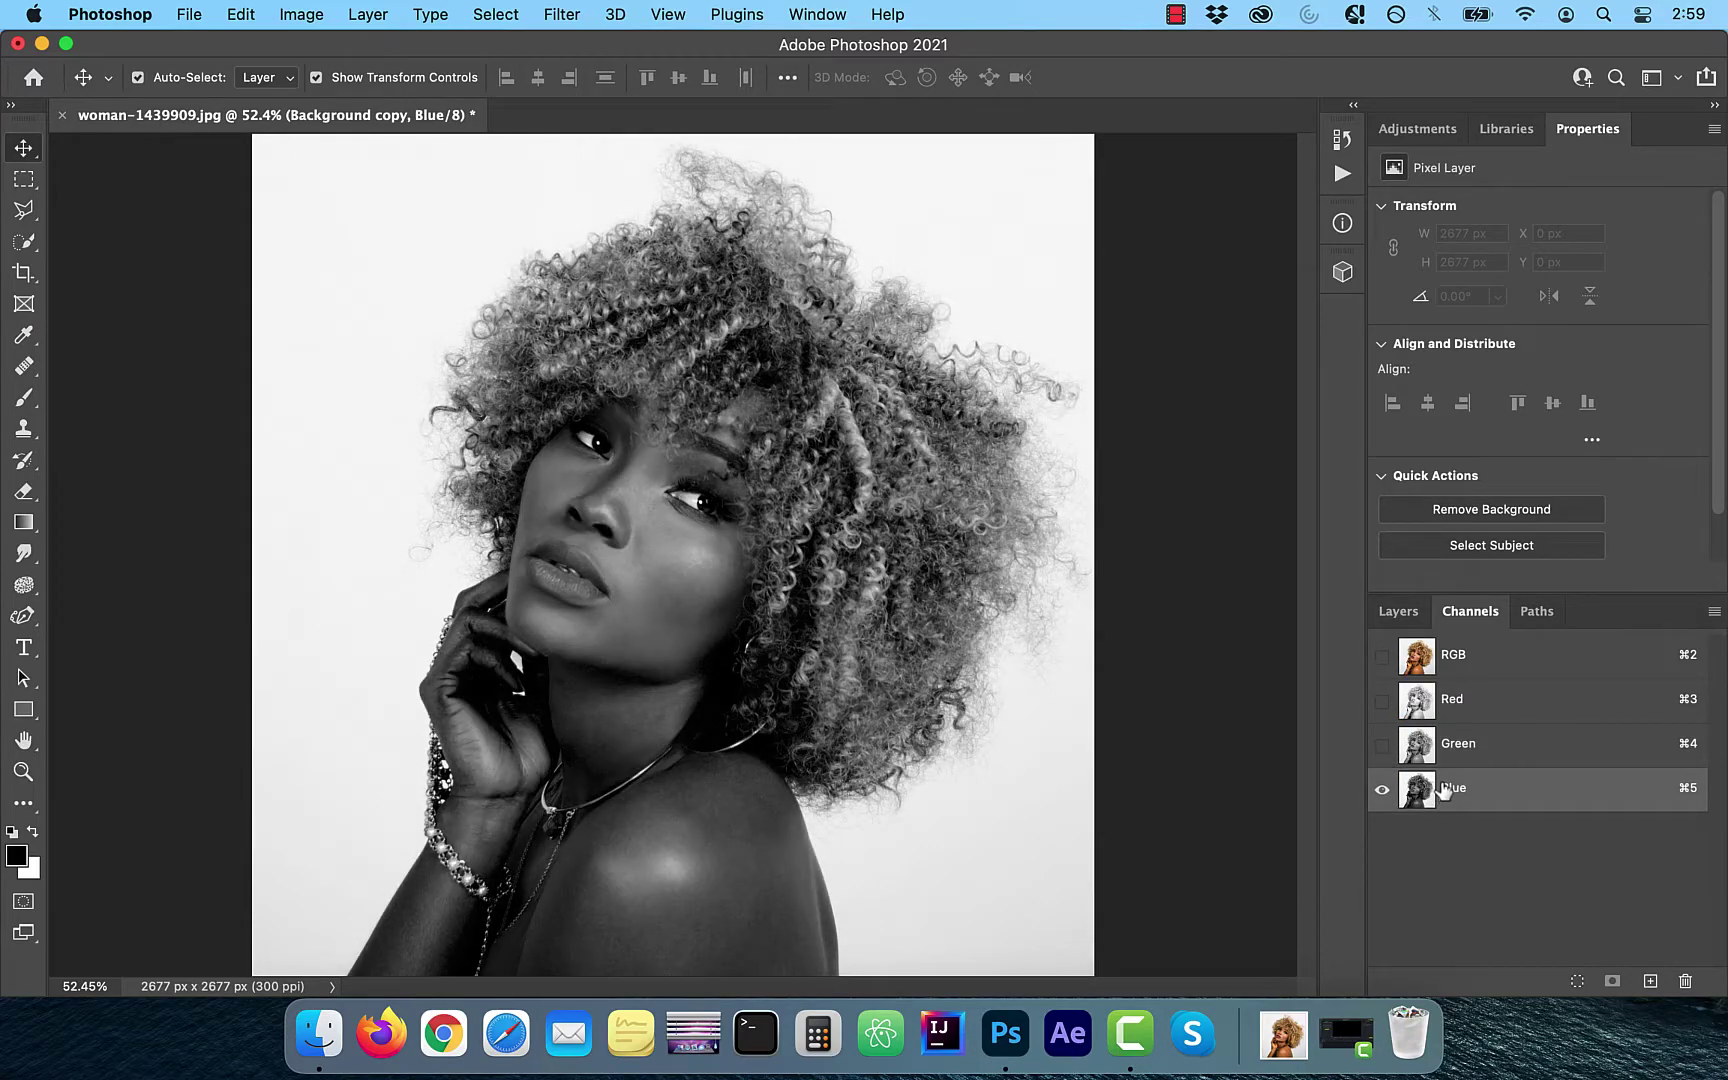
# - Open Image > Calculations with Background copy as the first source layer
pyautogui.click(302, 15)
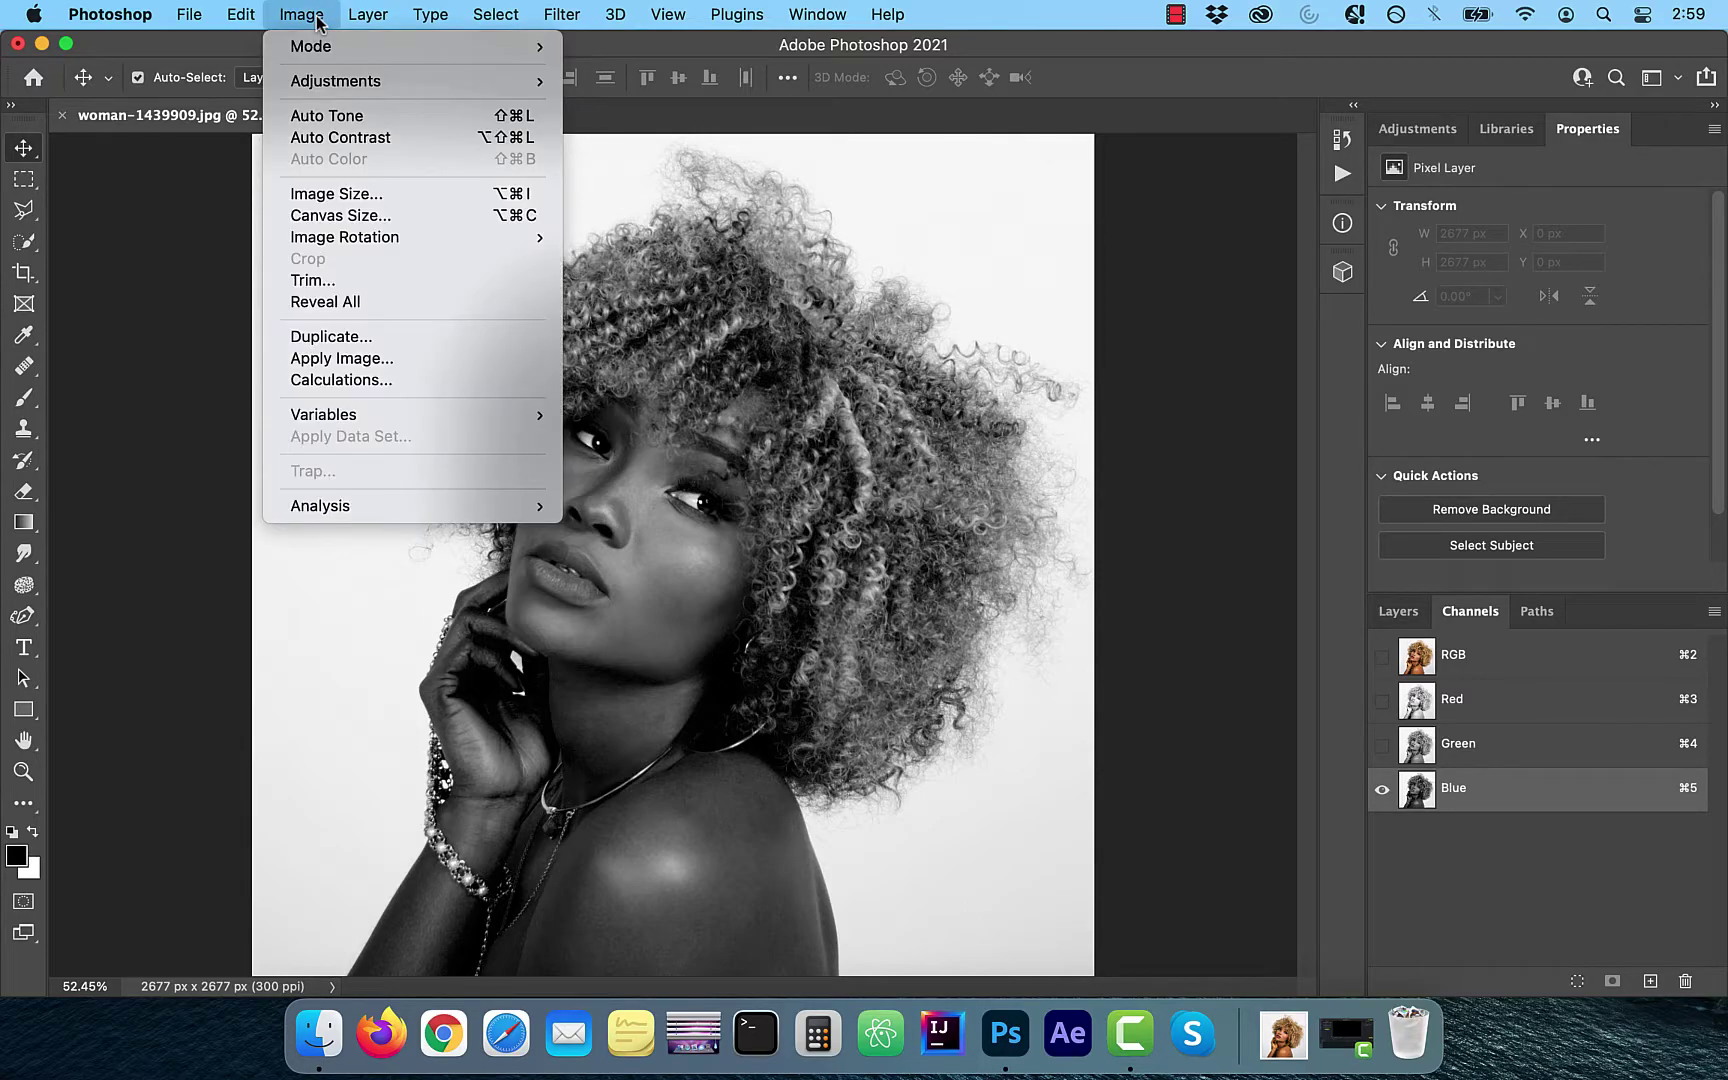
pyautogui.click(336, 379)
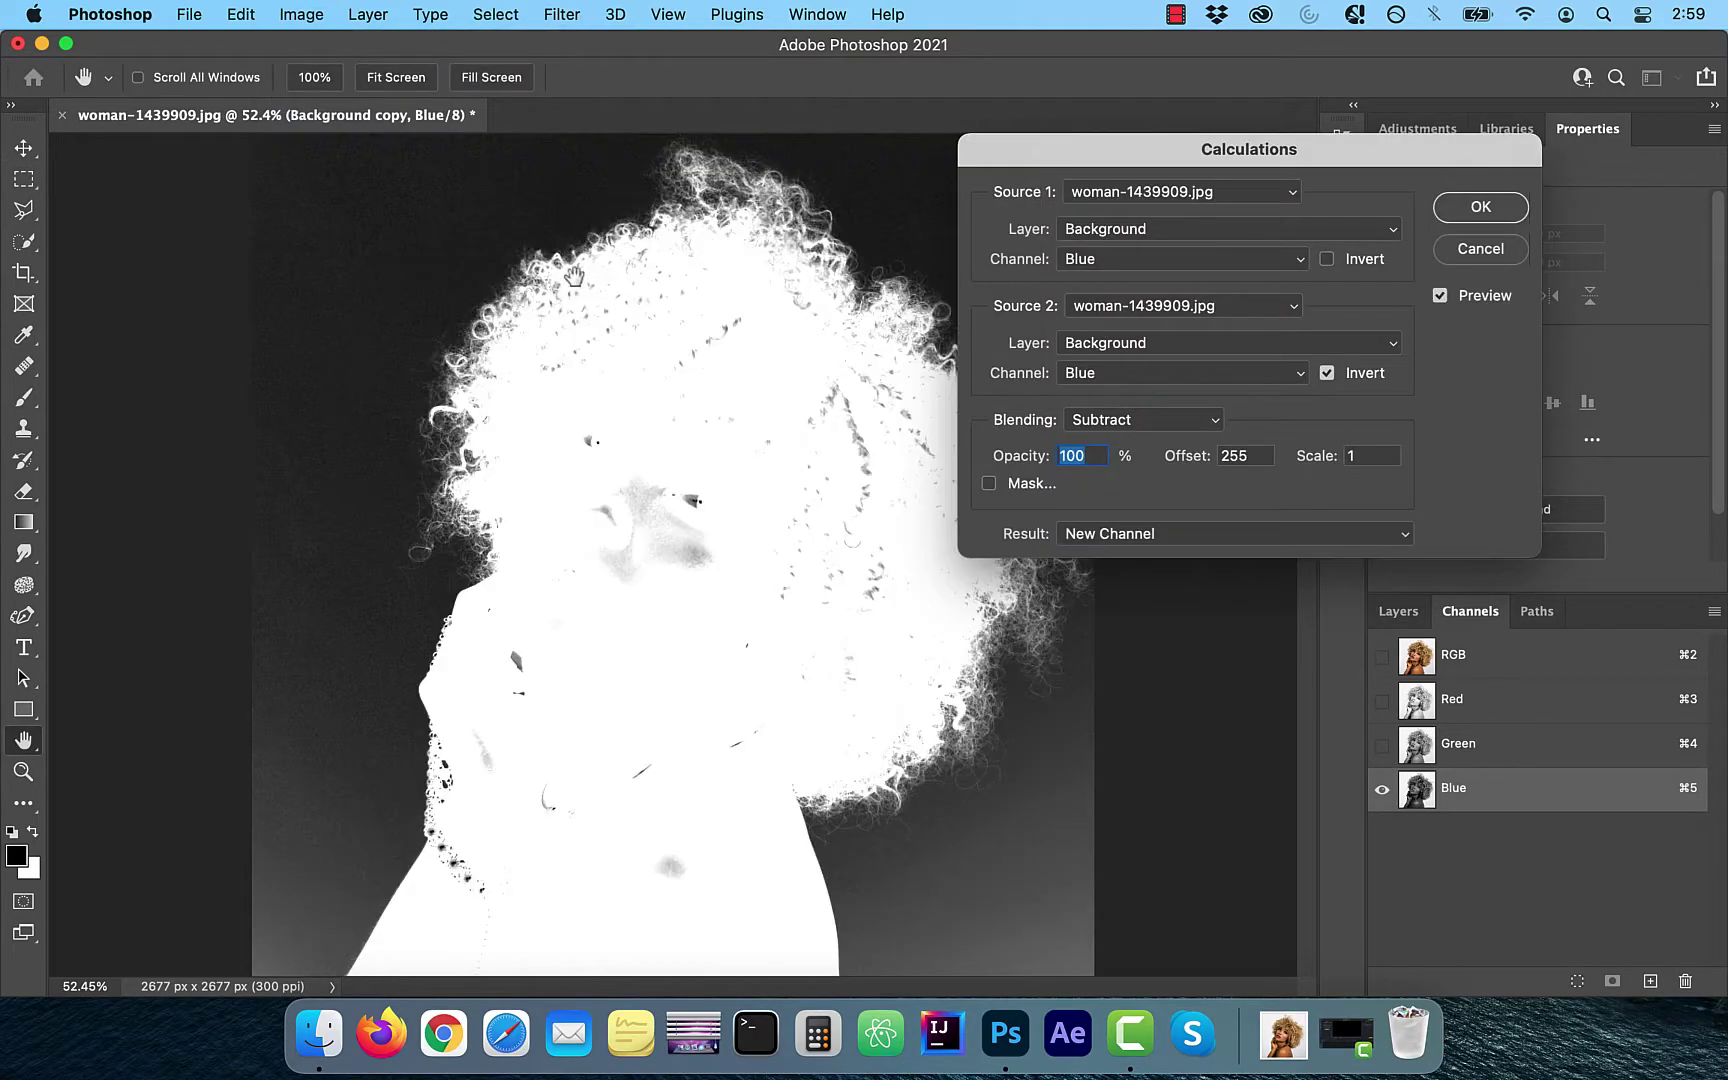
pyautogui.moveTo(1100, 175); pyautogui.dragTo(735, 210)
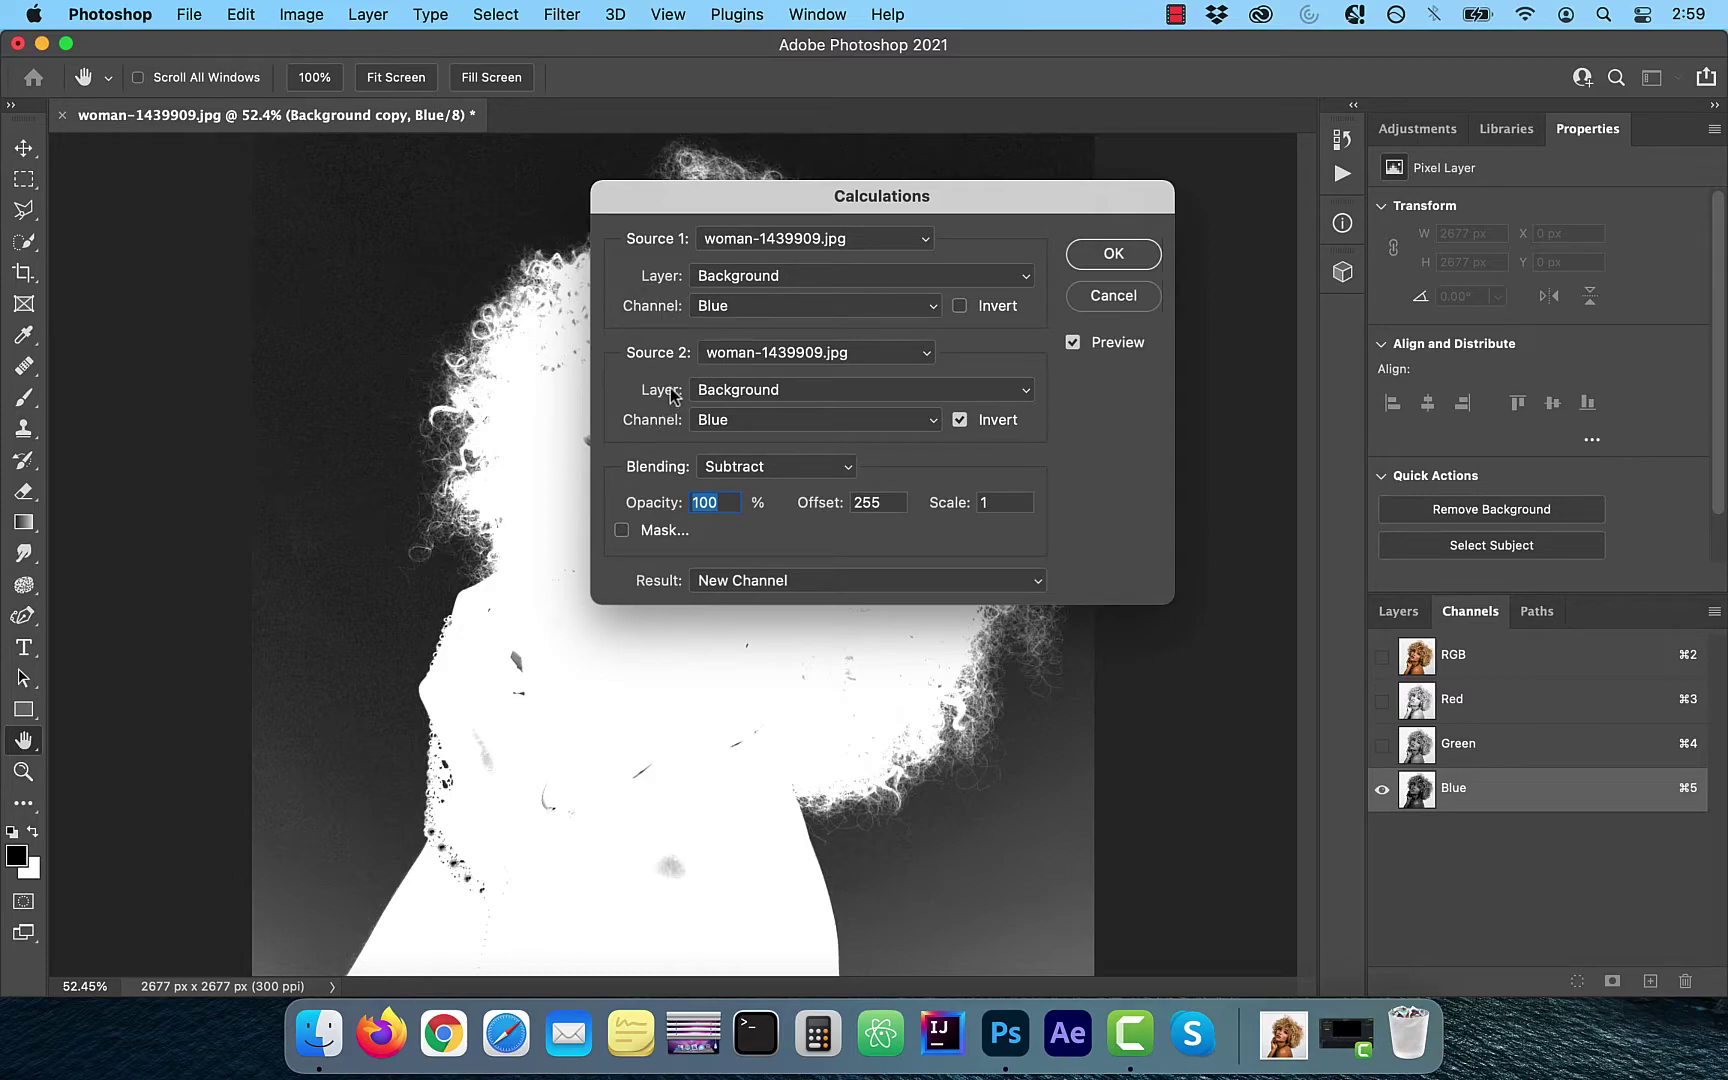
pyautogui.click(795, 247)
pyautogui.click(727, 260)
pyautogui.click(758, 285)
pyautogui.click(760, 248)
# - Set Source 2 to Background copy's inverted Blue channel, with Subtract blending and offset 0
pyautogui.click(758, 392)
pyautogui.click(758, 365)
pyautogui.click(752, 420)
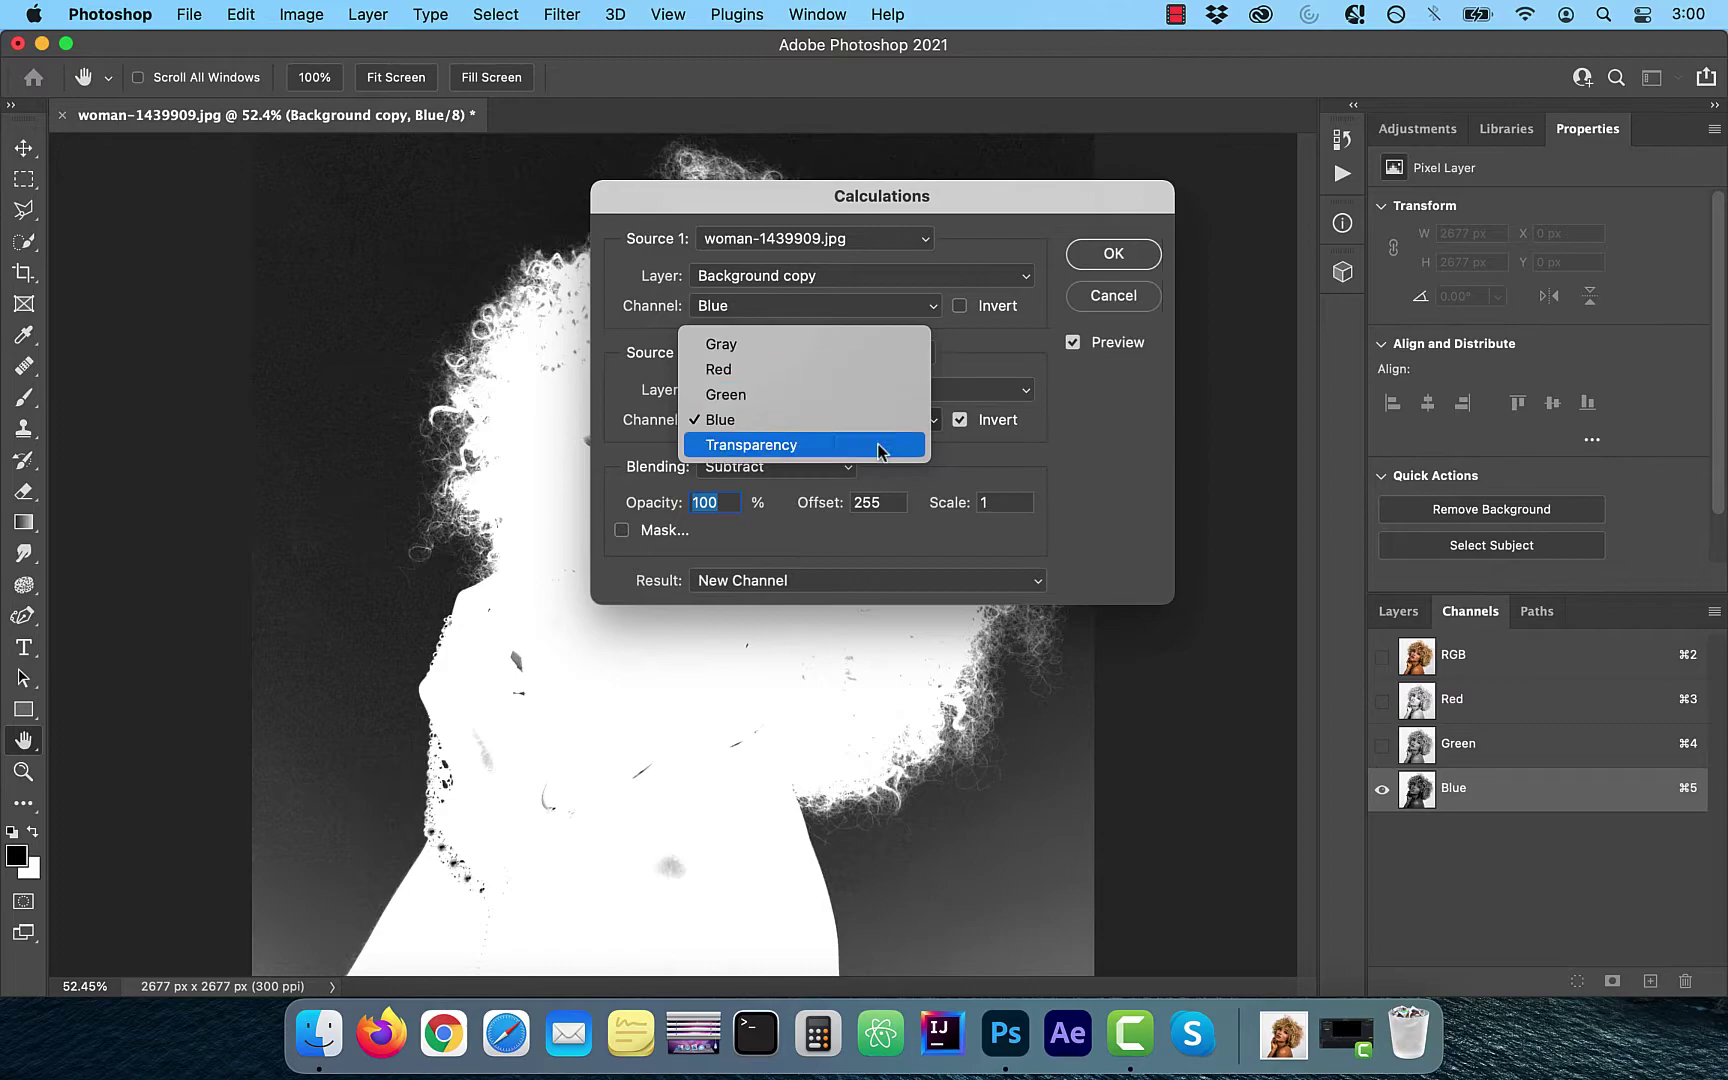
pyautogui.click(878, 502)
pyautogui.write('0')
pyautogui.click(775, 471)
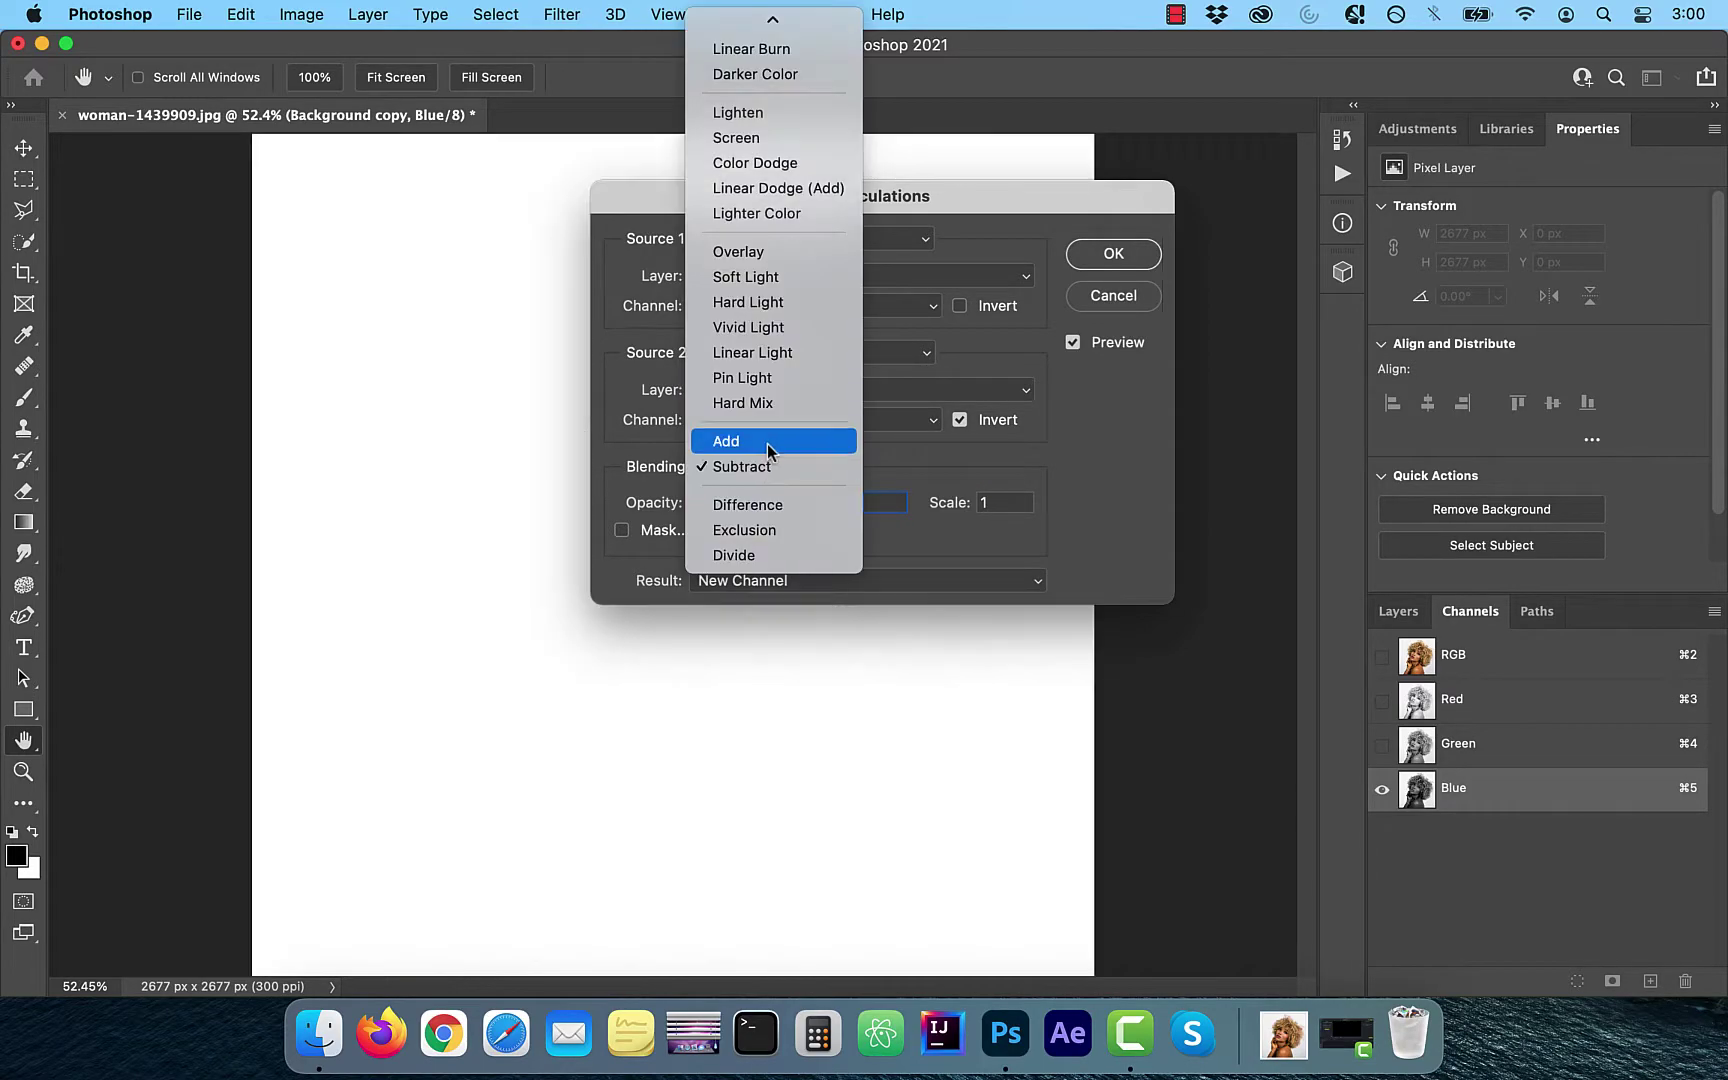
pyautogui.click(767, 470)
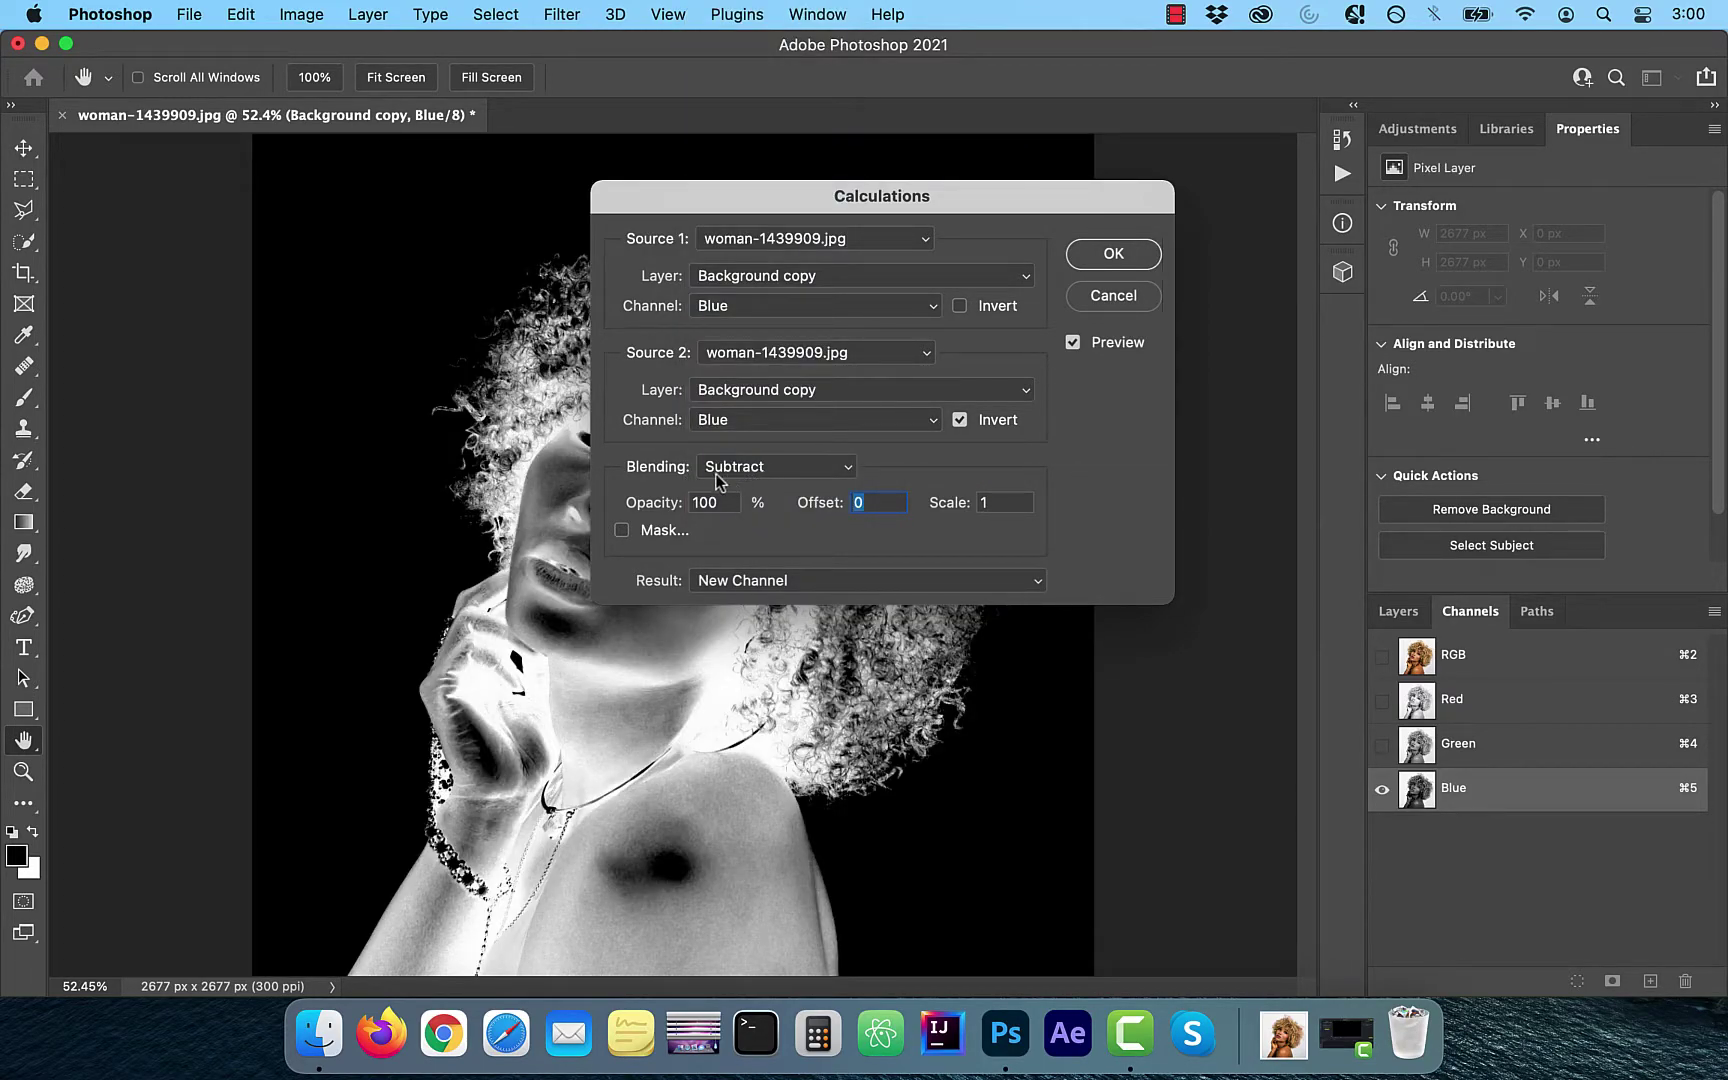
# - Try Green and Red as the second source channel, then return to Blue
pyautogui.click(734, 423)
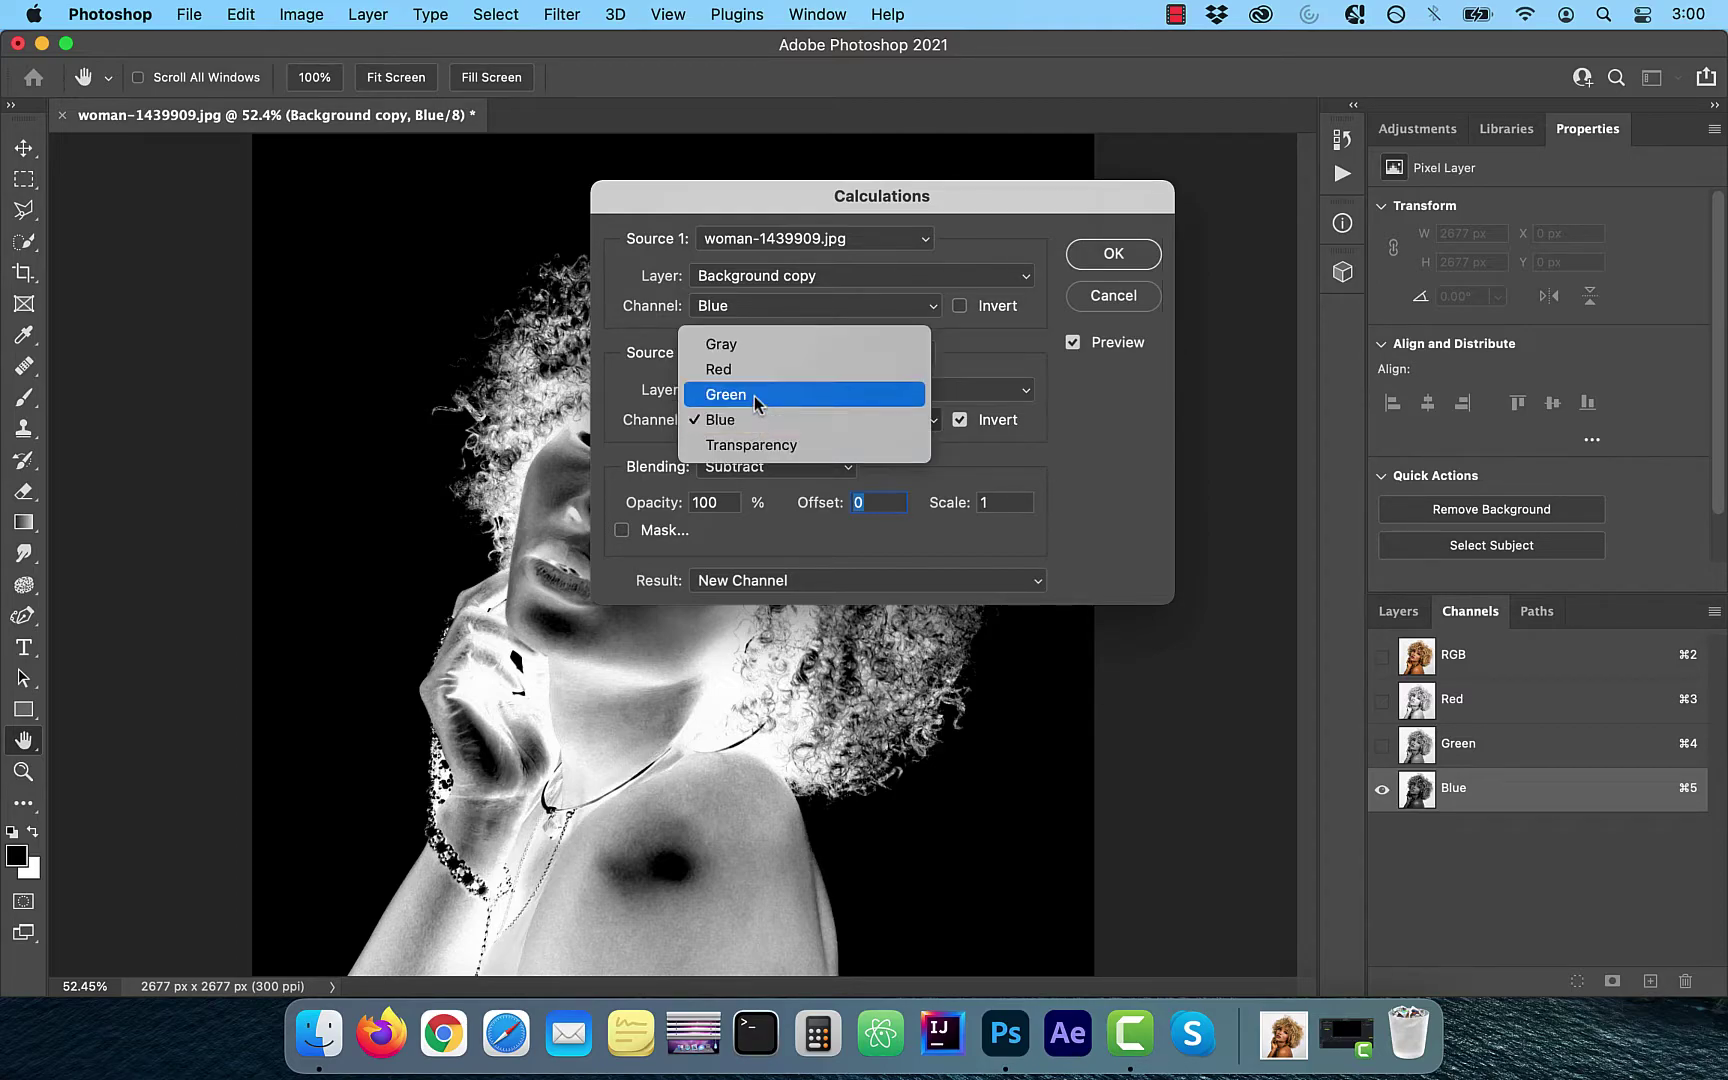
pyautogui.click(755, 398)
pyautogui.moveTo(737, 198); pyautogui.dragTo(1033, 150)
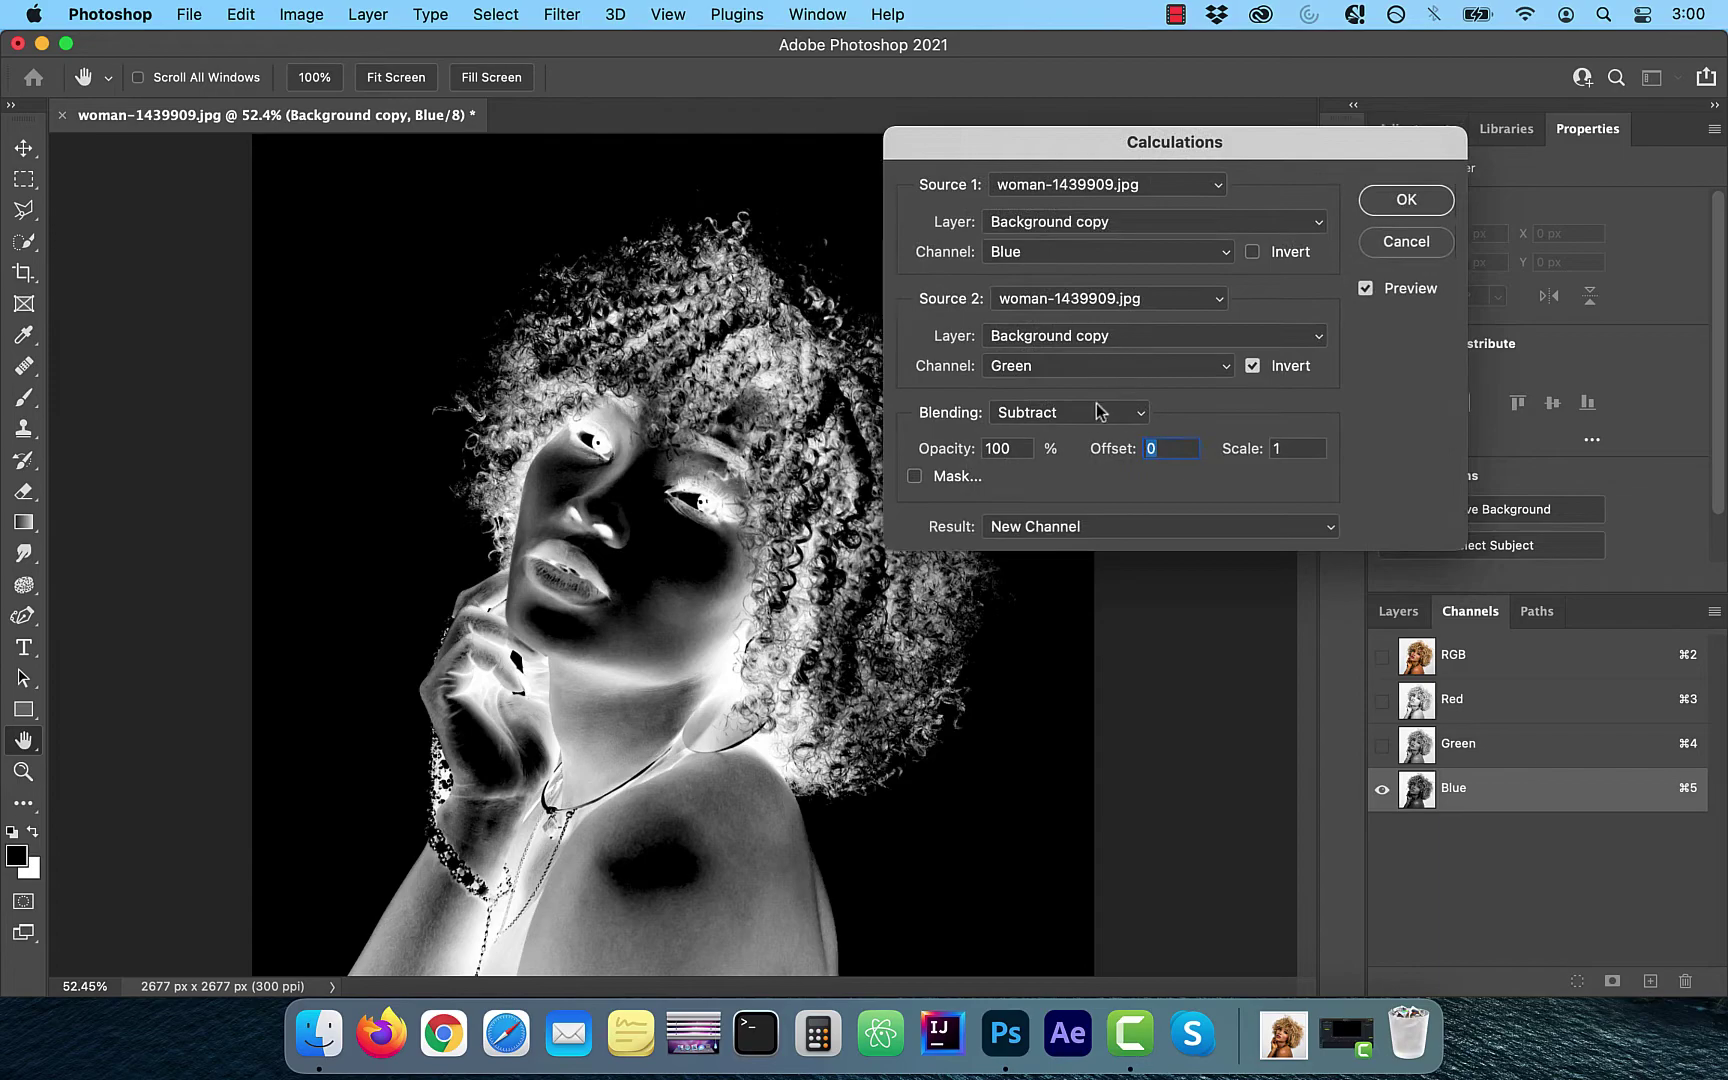
pyautogui.click(1048, 362)
pyautogui.click(1041, 340)
pyautogui.click(1041, 368)
pyautogui.click(1043, 416)
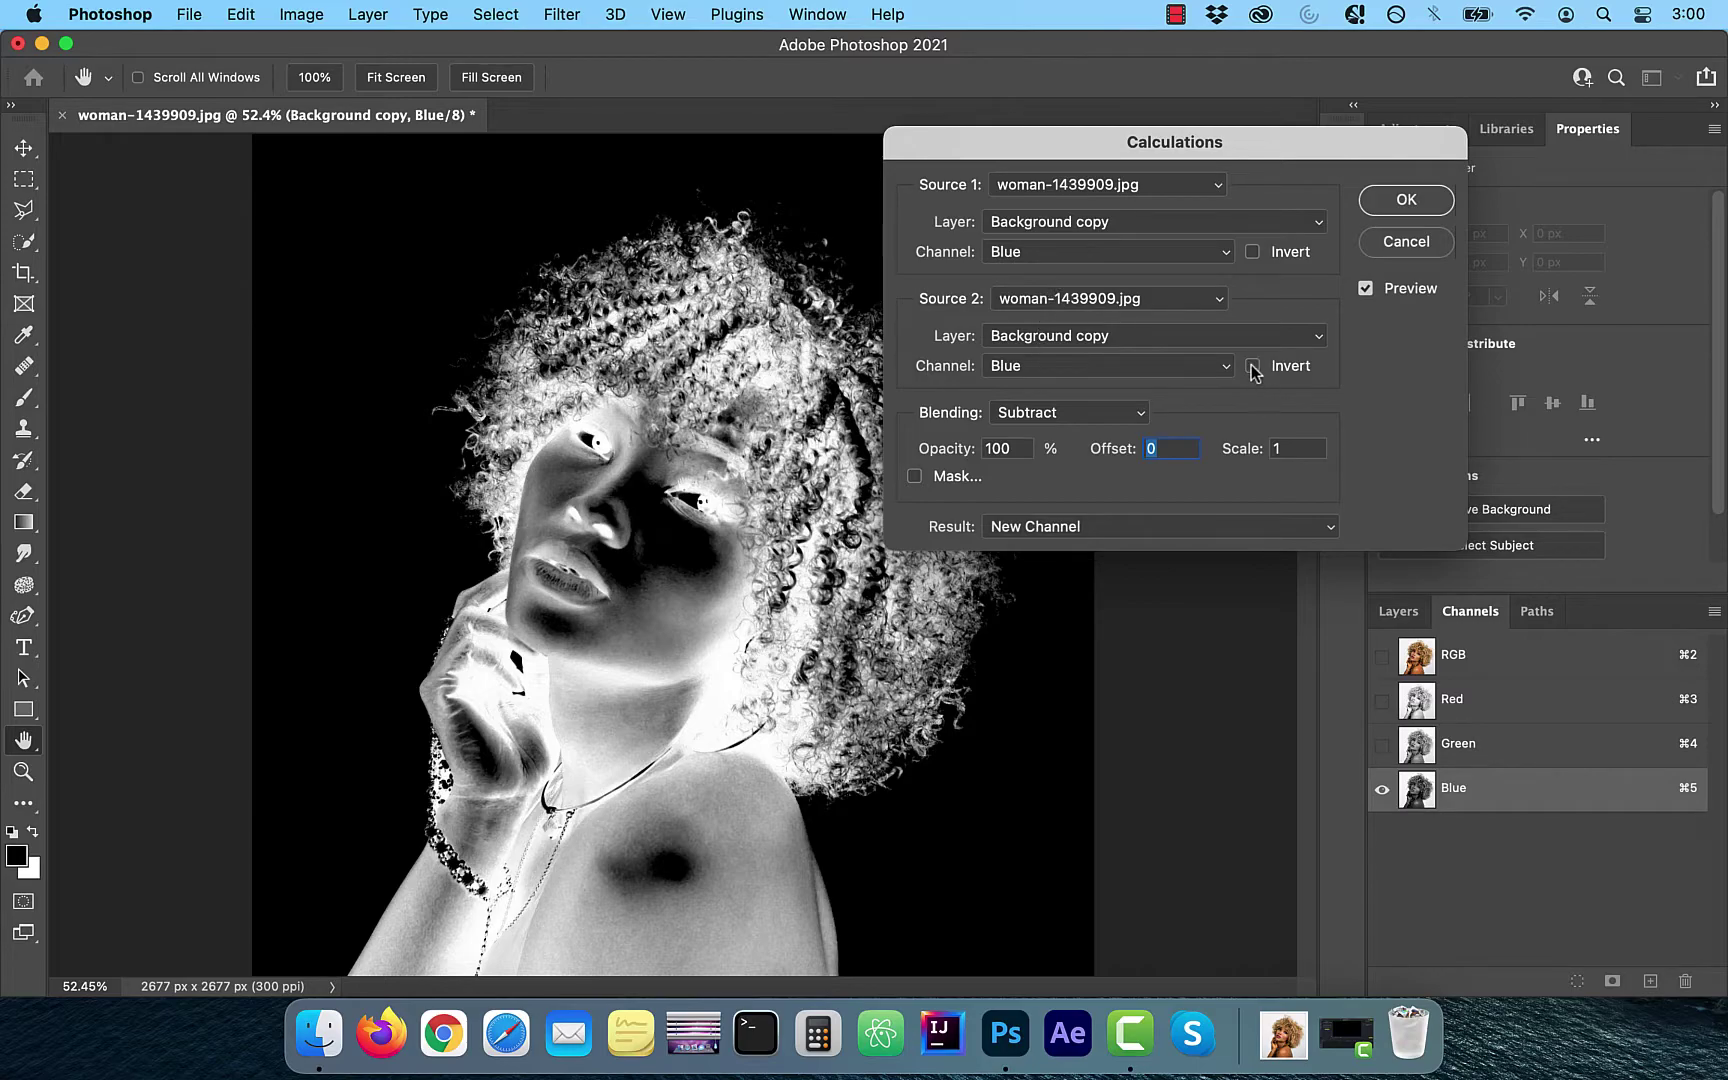
# - Raise the Calculations offset to 255 to turn the subject nearly white
pyautogui.moveTo(1112, 452); pyautogui.dragTo(1189, 447)
pyautogui.moveTo(1045, 145); pyautogui.dragTo(1246, 107)
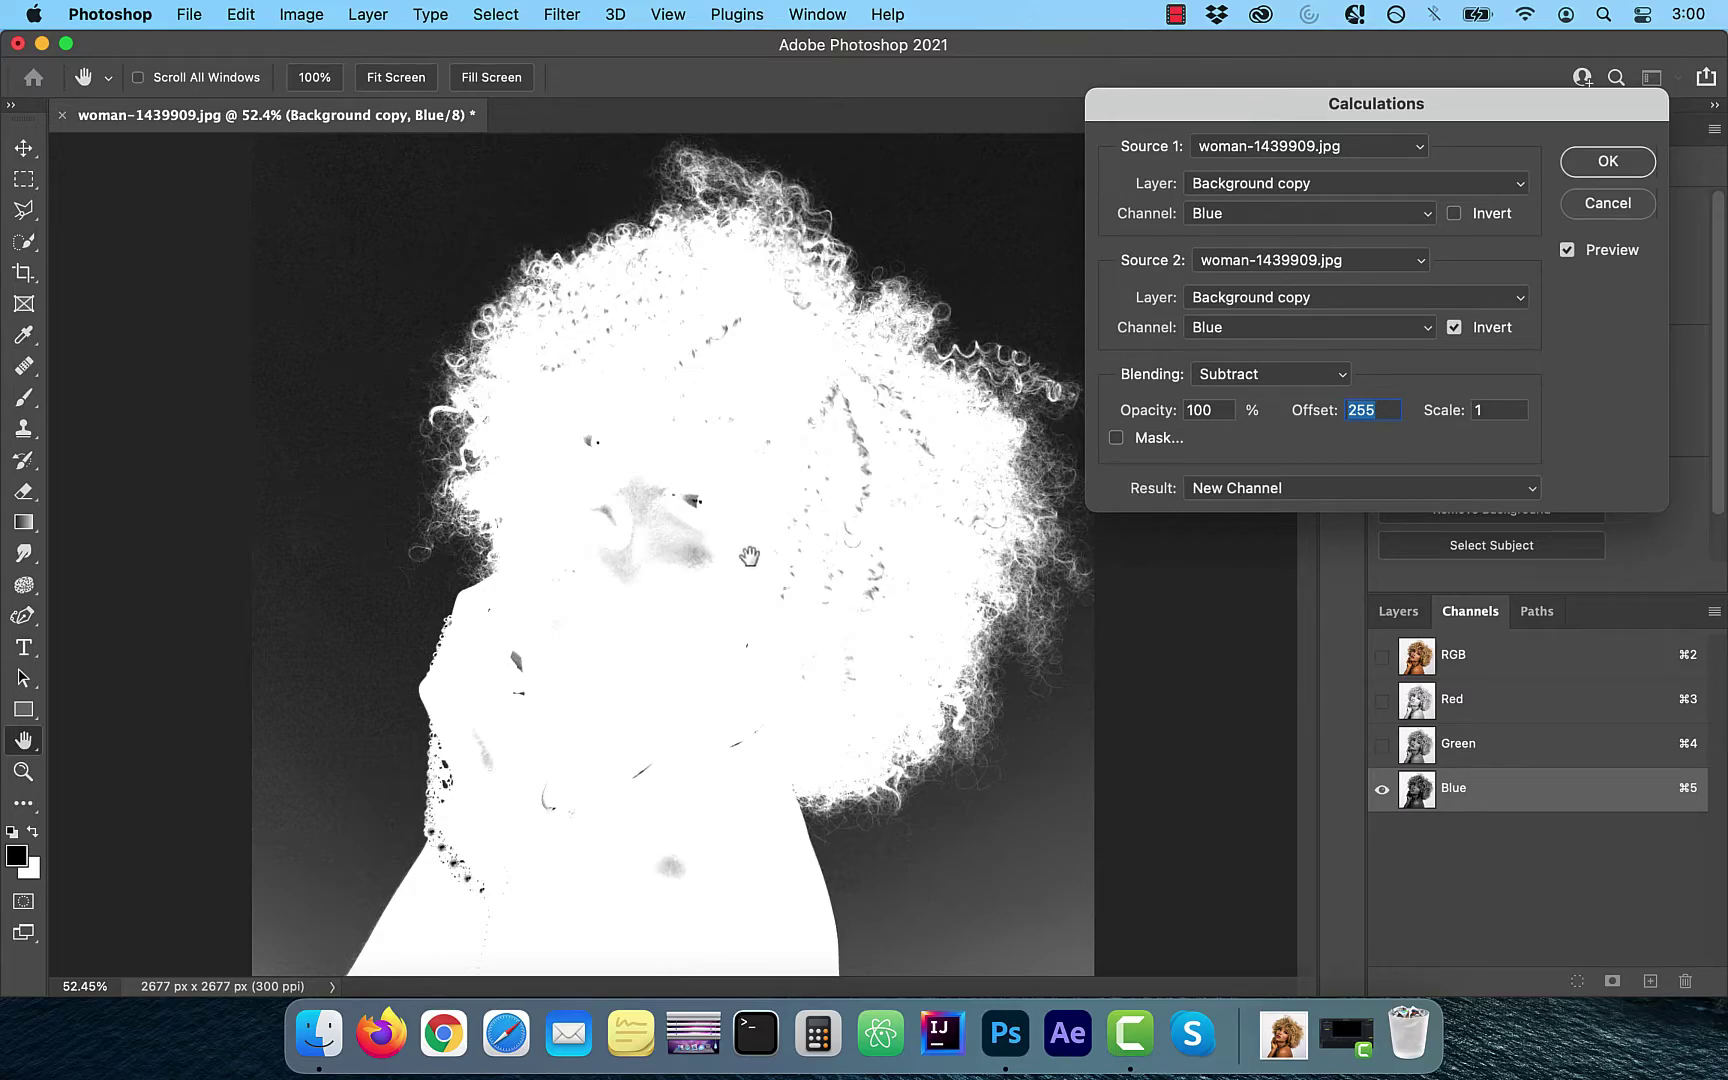
pyautogui.moveTo(1335, 118); pyautogui.dragTo(1076, 241)
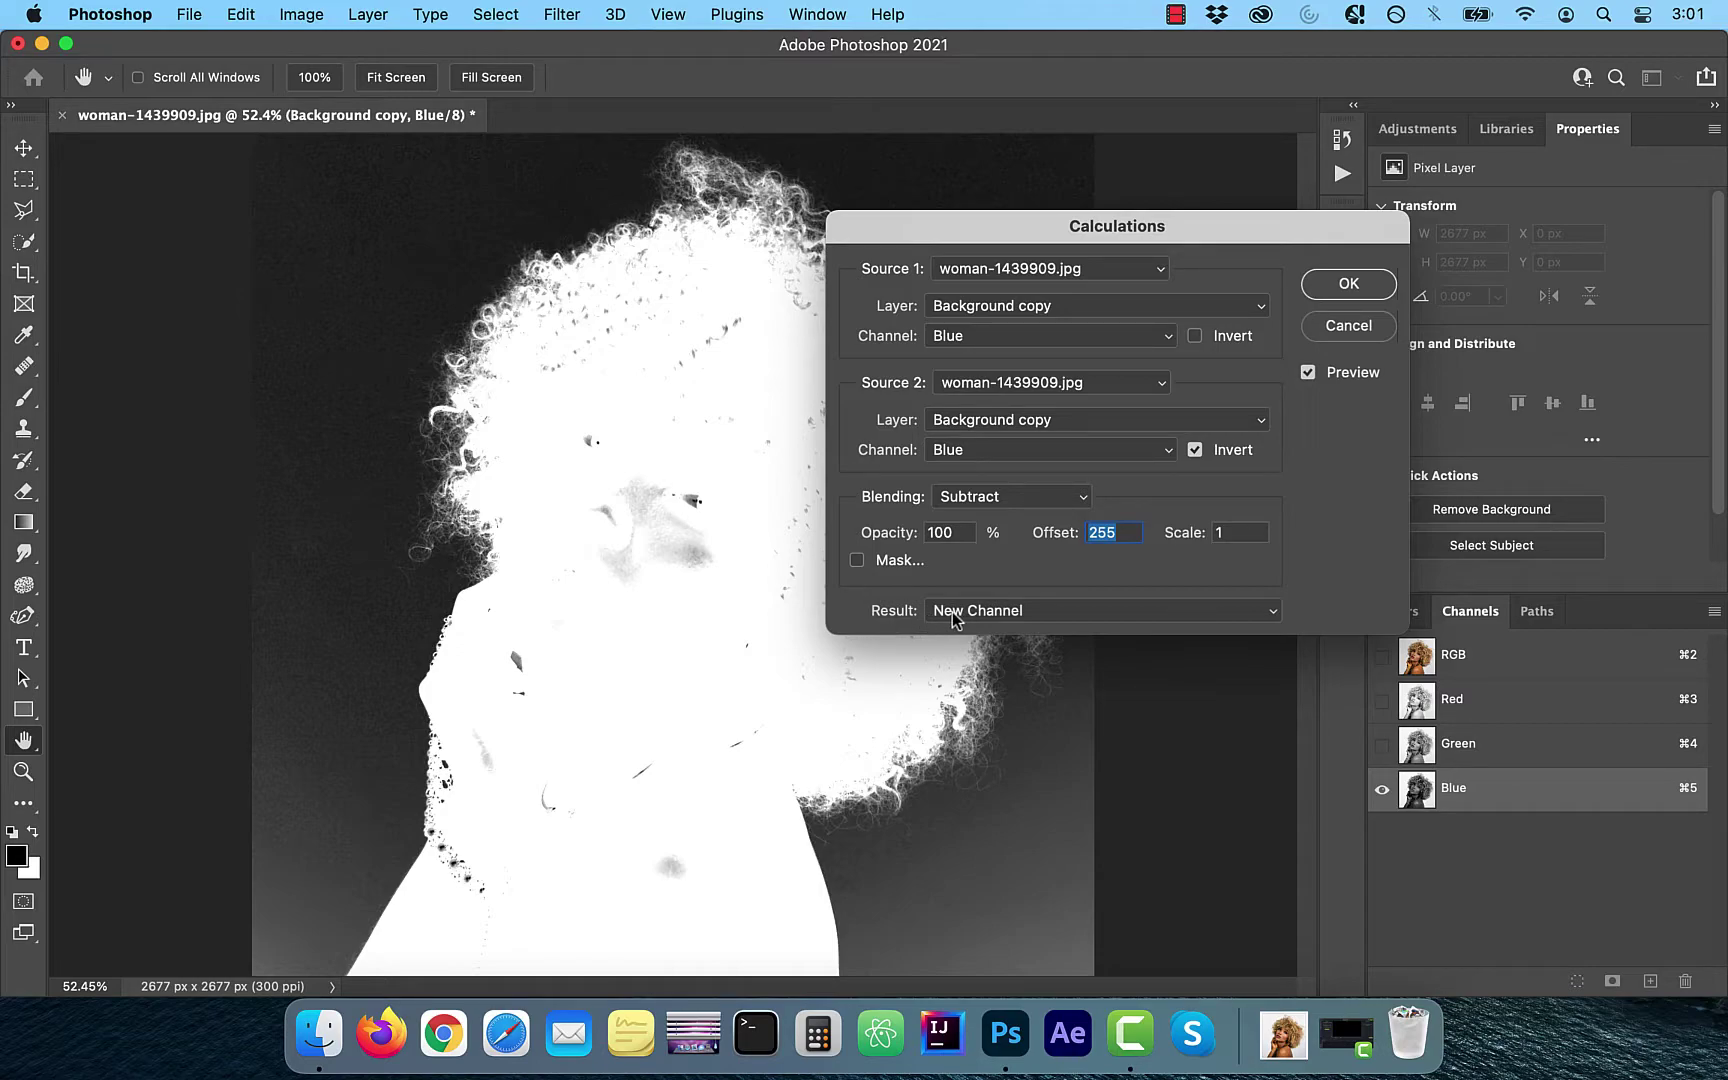
# - Create the Alpha 1 channel from Calculations and switch to the Brush tool
pyautogui.click(1348, 285)
pyautogui.press('v')
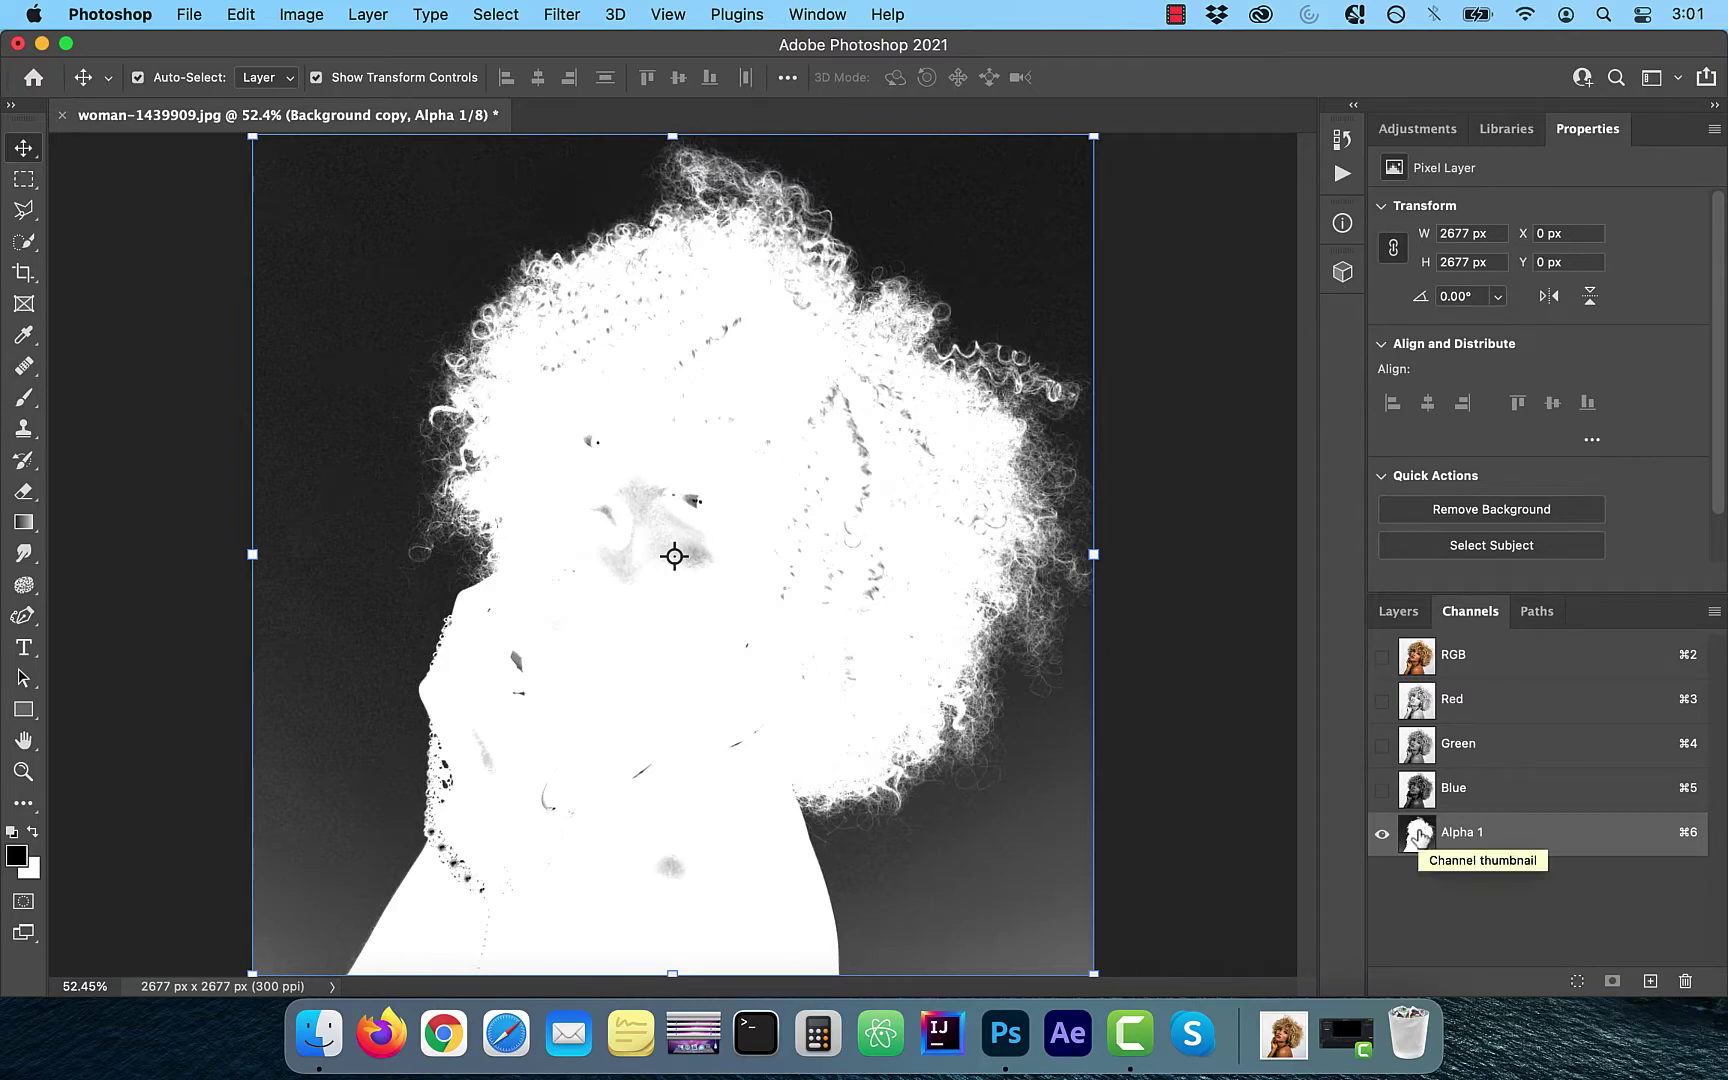
pyautogui.press('b')
pyautogui.scroll(-1, 422, 772)
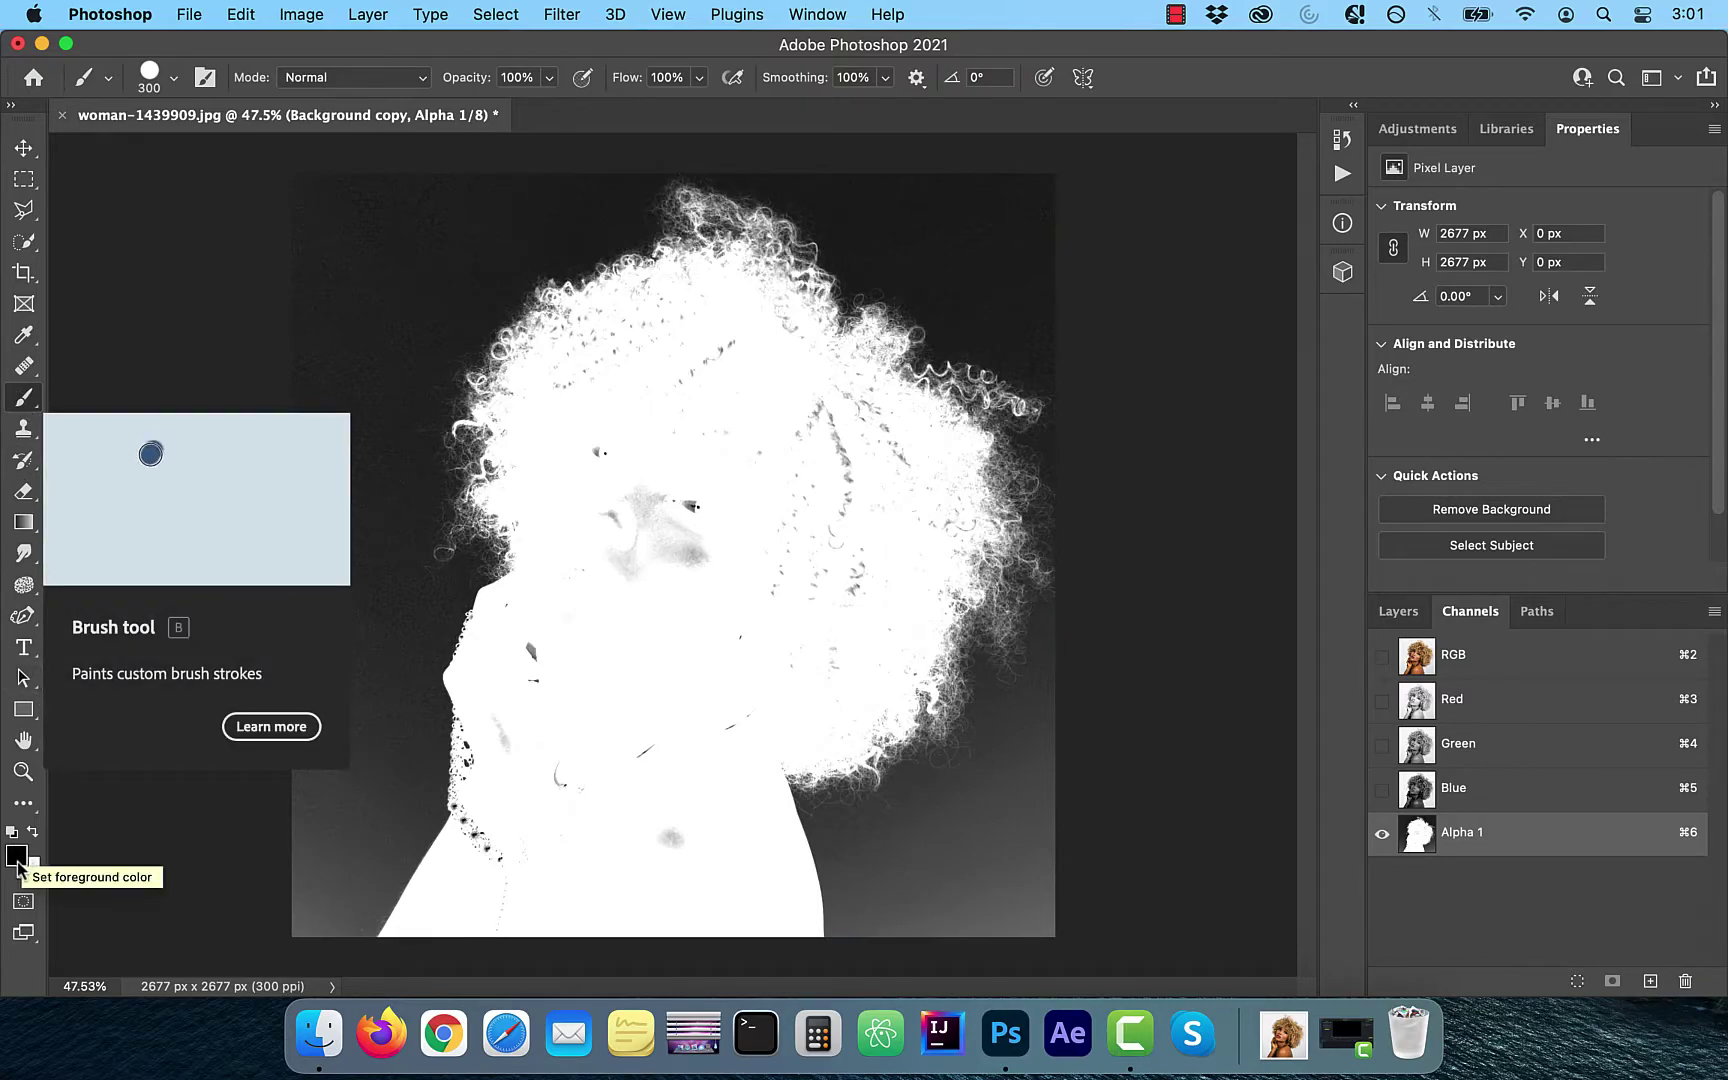
# - Darken the mask's grey background with a 400 Soft Light brush at about 17% flow
pyautogui.click(385, 80)
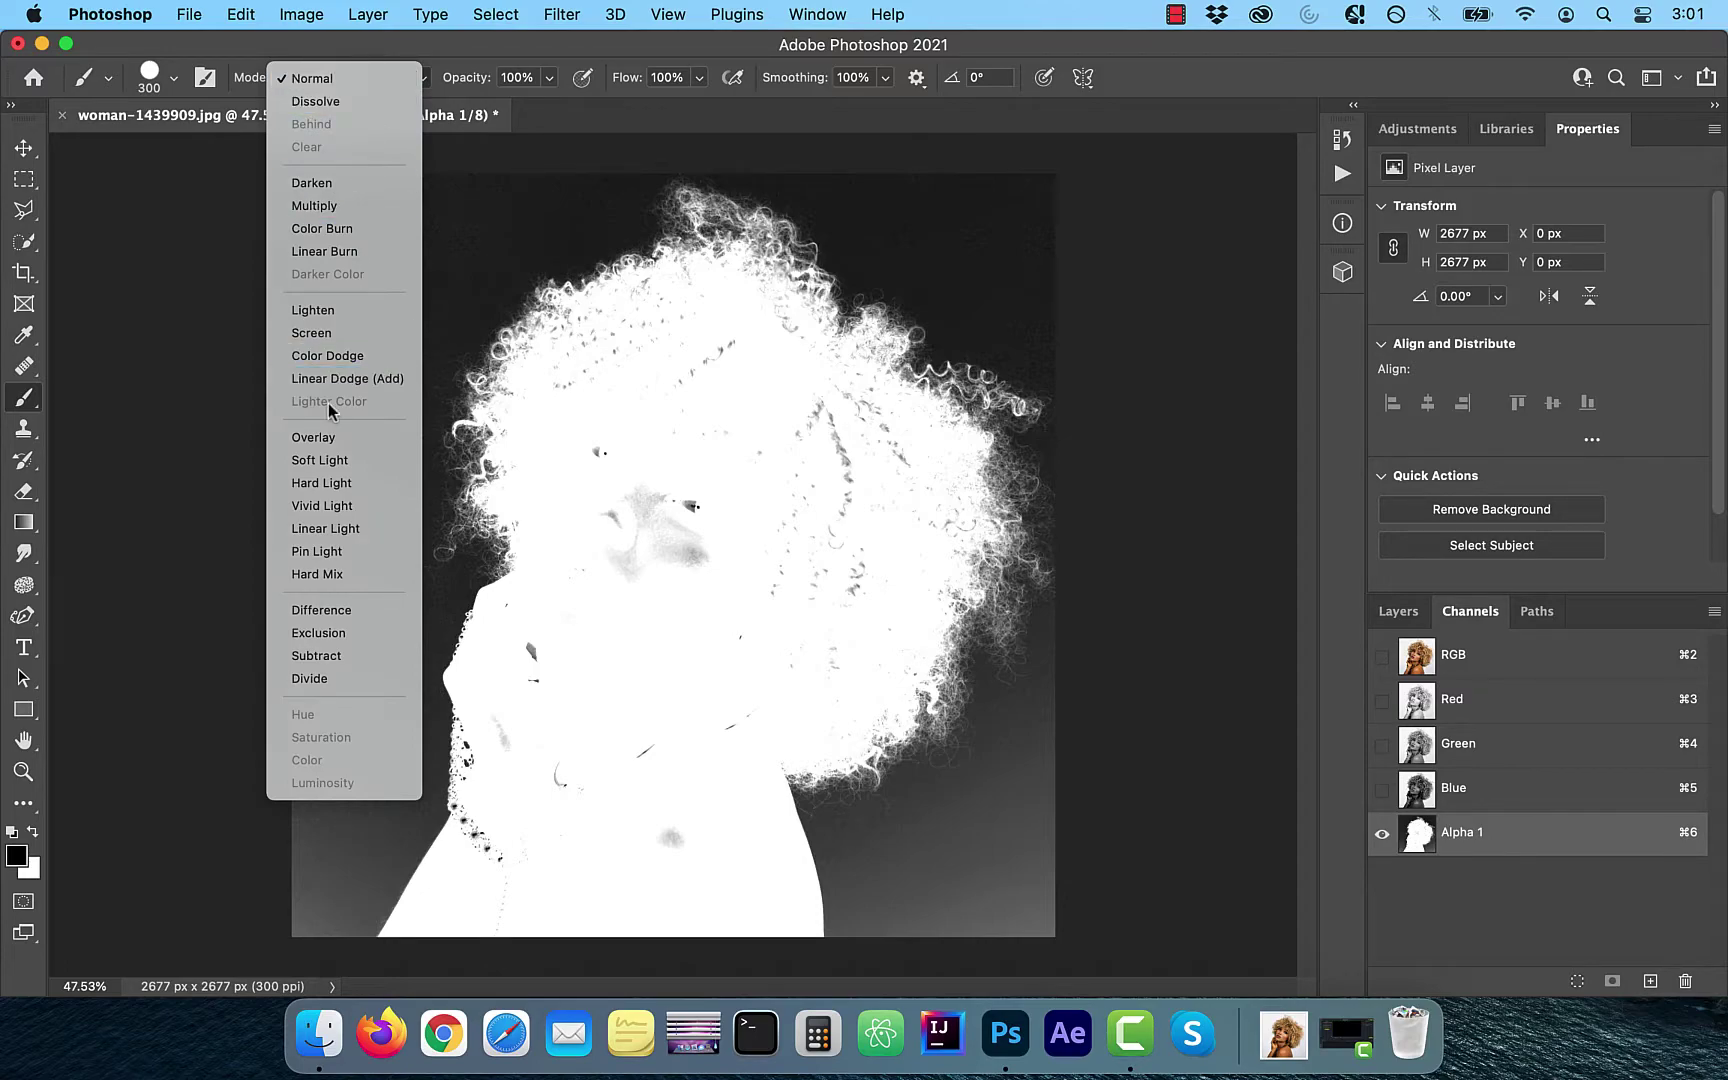
pyautogui.click(333, 462)
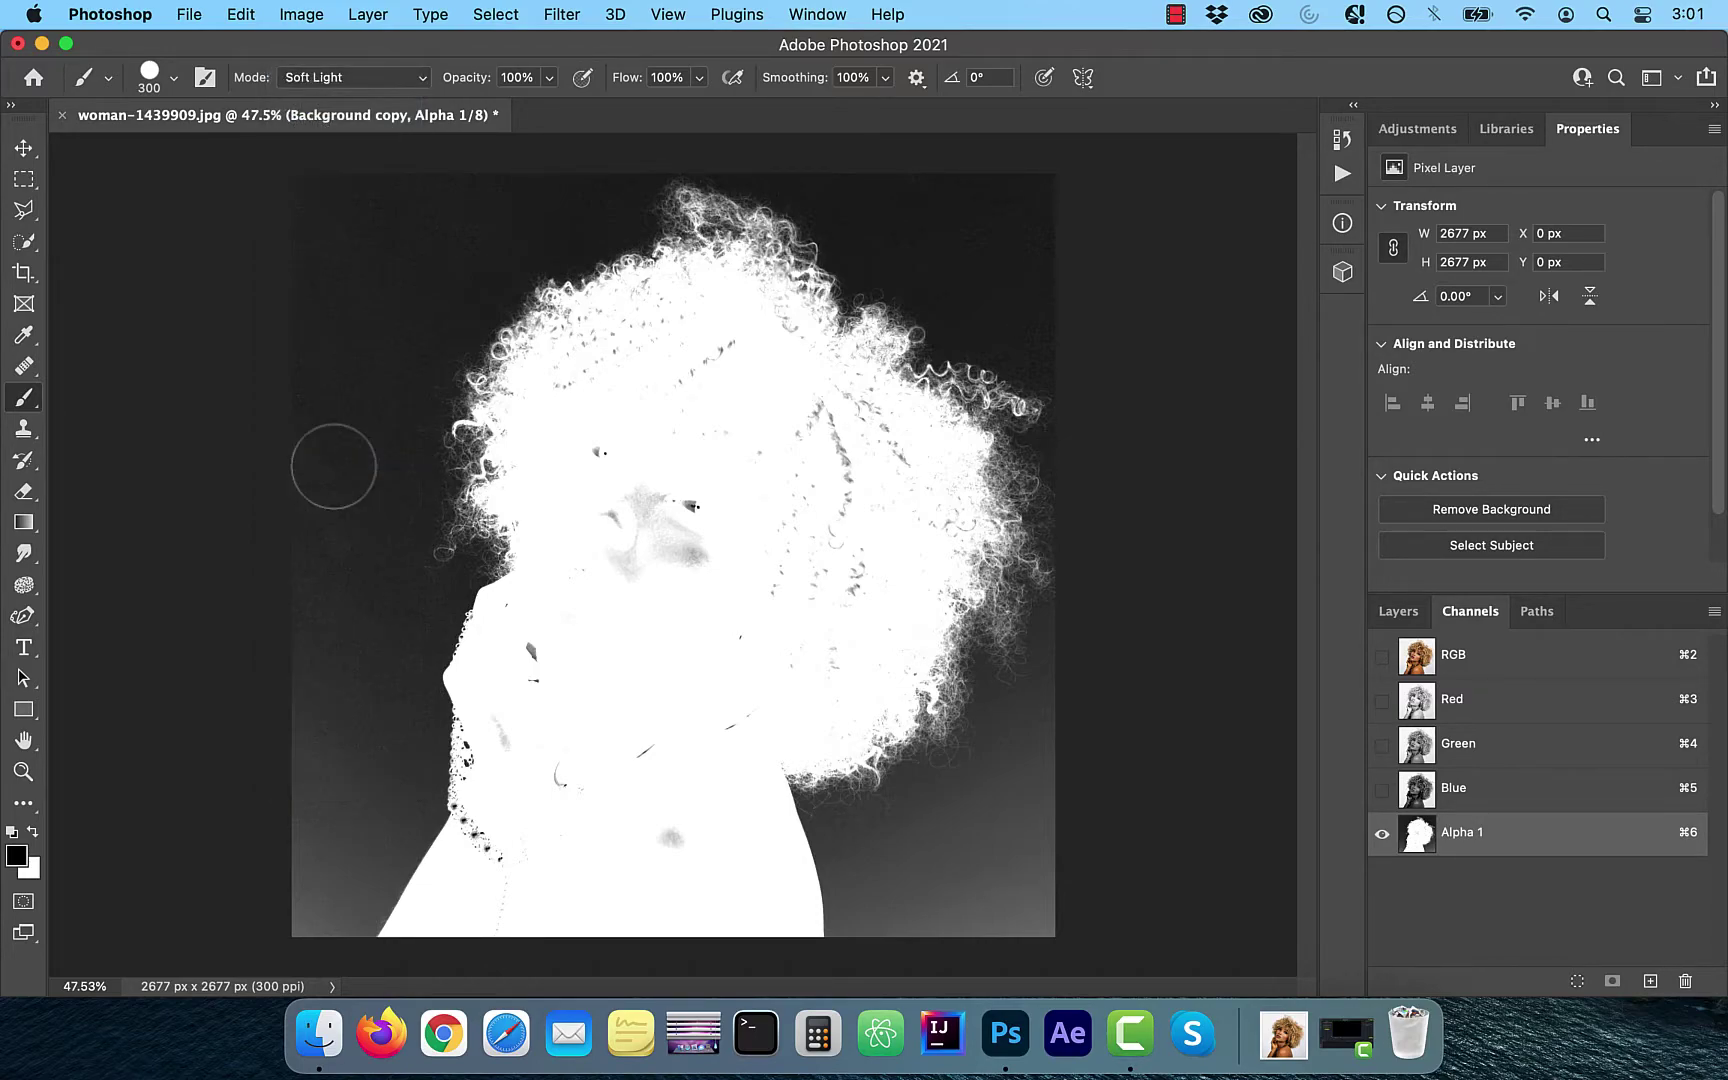
pyautogui.click(701, 80)
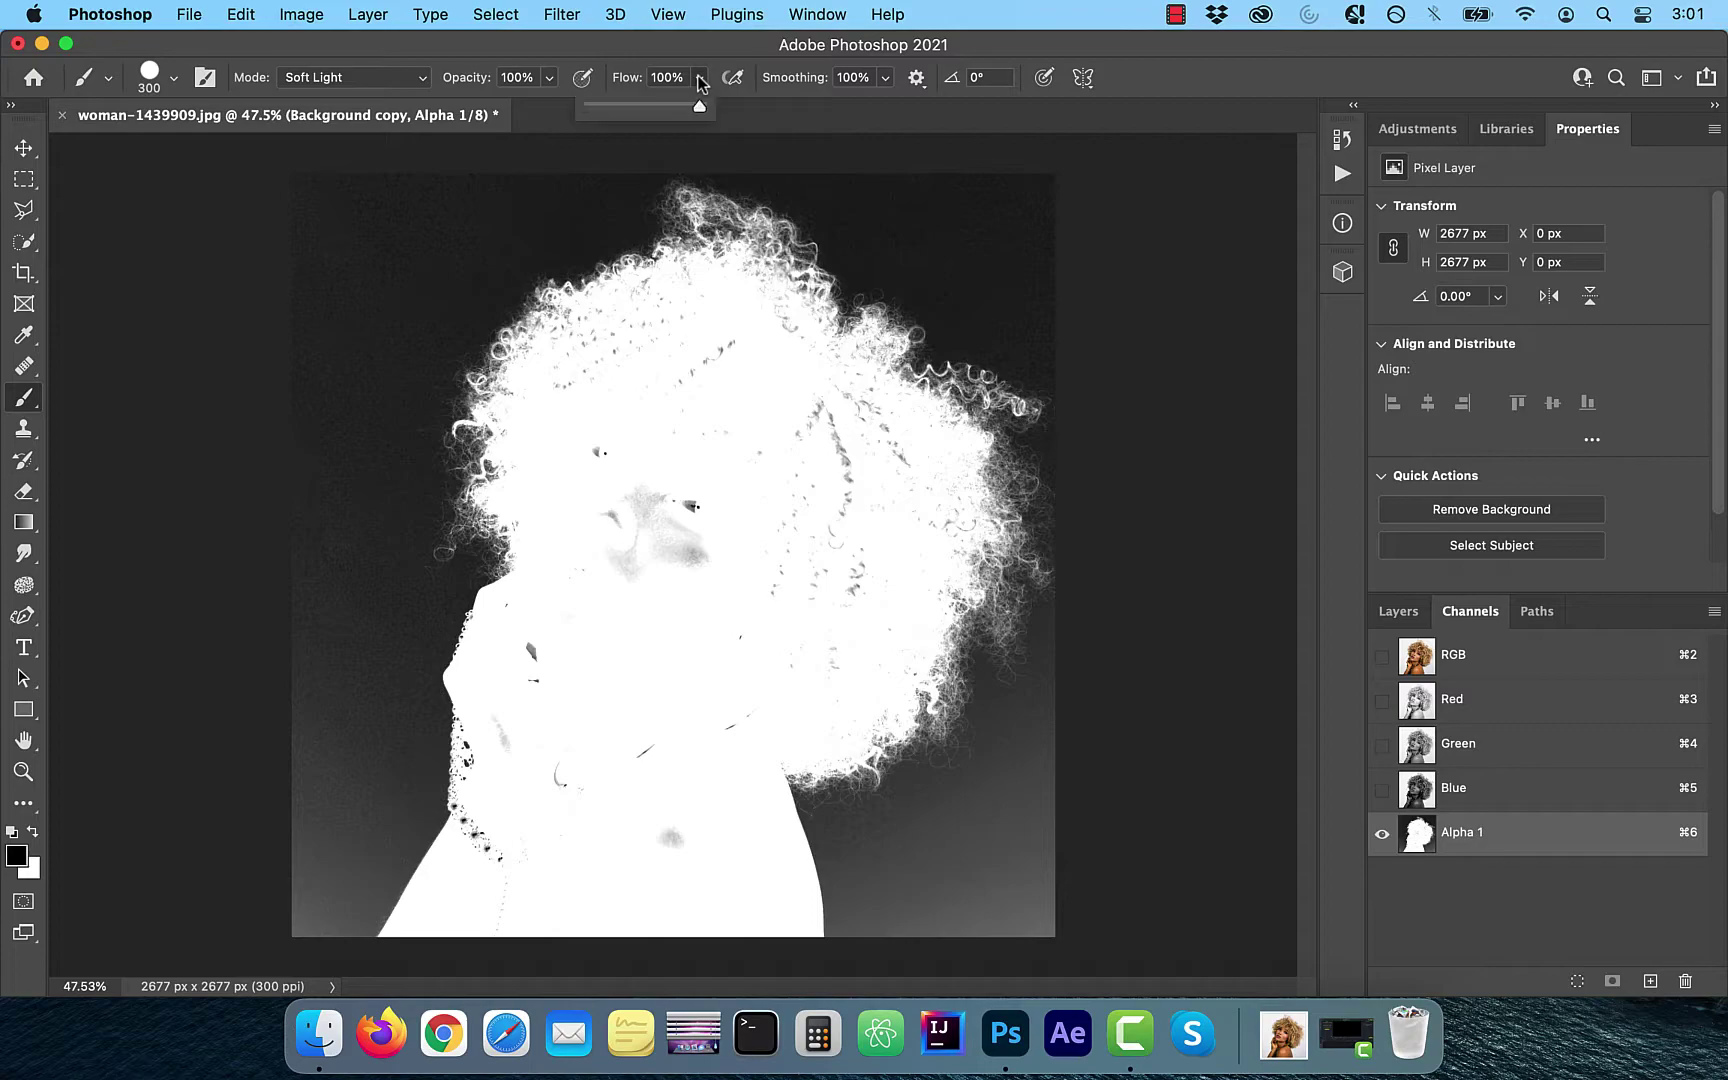
pyautogui.click(609, 104)
pyautogui.press(']')
pyautogui.press(']')
pyautogui.press(']')
pyautogui.press(']')
pyautogui.moveTo(258, 687)
pyautogui.mouseDown()
pyautogui.moveTo(270, 852)
pyautogui.moveTo(258, 771)
pyautogui.moveTo(249, 897)
pyautogui.moveTo(228, 895)
pyautogui.moveTo(251, 725)
pyautogui.moveTo(231, 494)
pyautogui.moveTo(264, 334)
pyautogui.moveTo(309, 228)
pyautogui.moveTo(490, 201)
pyautogui.moveTo(410, 226)
pyautogui.moveTo(266, 505)
pyautogui.moveTo(270, 887)
pyautogui.moveTo(347, 760)
pyautogui.moveTo(318, 334)
pyautogui.moveTo(270, 810)
pyautogui.moveTo(990, 915)
pyautogui.moveTo(900, 880)
pyautogui.moveTo(1000, 900)
pyautogui.mouseUp()
pyautogui.moveTo(289, 367)
pyautogui.mouseDown()
pyautogui.moveTo(945, 906)
pyautogui.moveTo(887, 829)
pyautogui.moveTo(926, 270)
pyautogui.moveTo(332, 651)
pyautogui.moveTo(316, 879)
pyautogui.moveTo(906, 887)
pyautogui.moveTo(1036, 772)
pyautogui.moveTo(1041, 231)
pyautogui.moveTo(841, 185)
pyautogui.moveTo(349, 416)
pyautogui.moveTo(364, 419)
pyautogui.mouseUp()
# - Set the brush to size 200, white colour, Normal mode and 100% flow
pyautogui.press('[')
pyautogui.press('[')
pyautogui.press('[')
pyautogui.press('[')
pyautogui.press('[')
pyautogui.press('[')
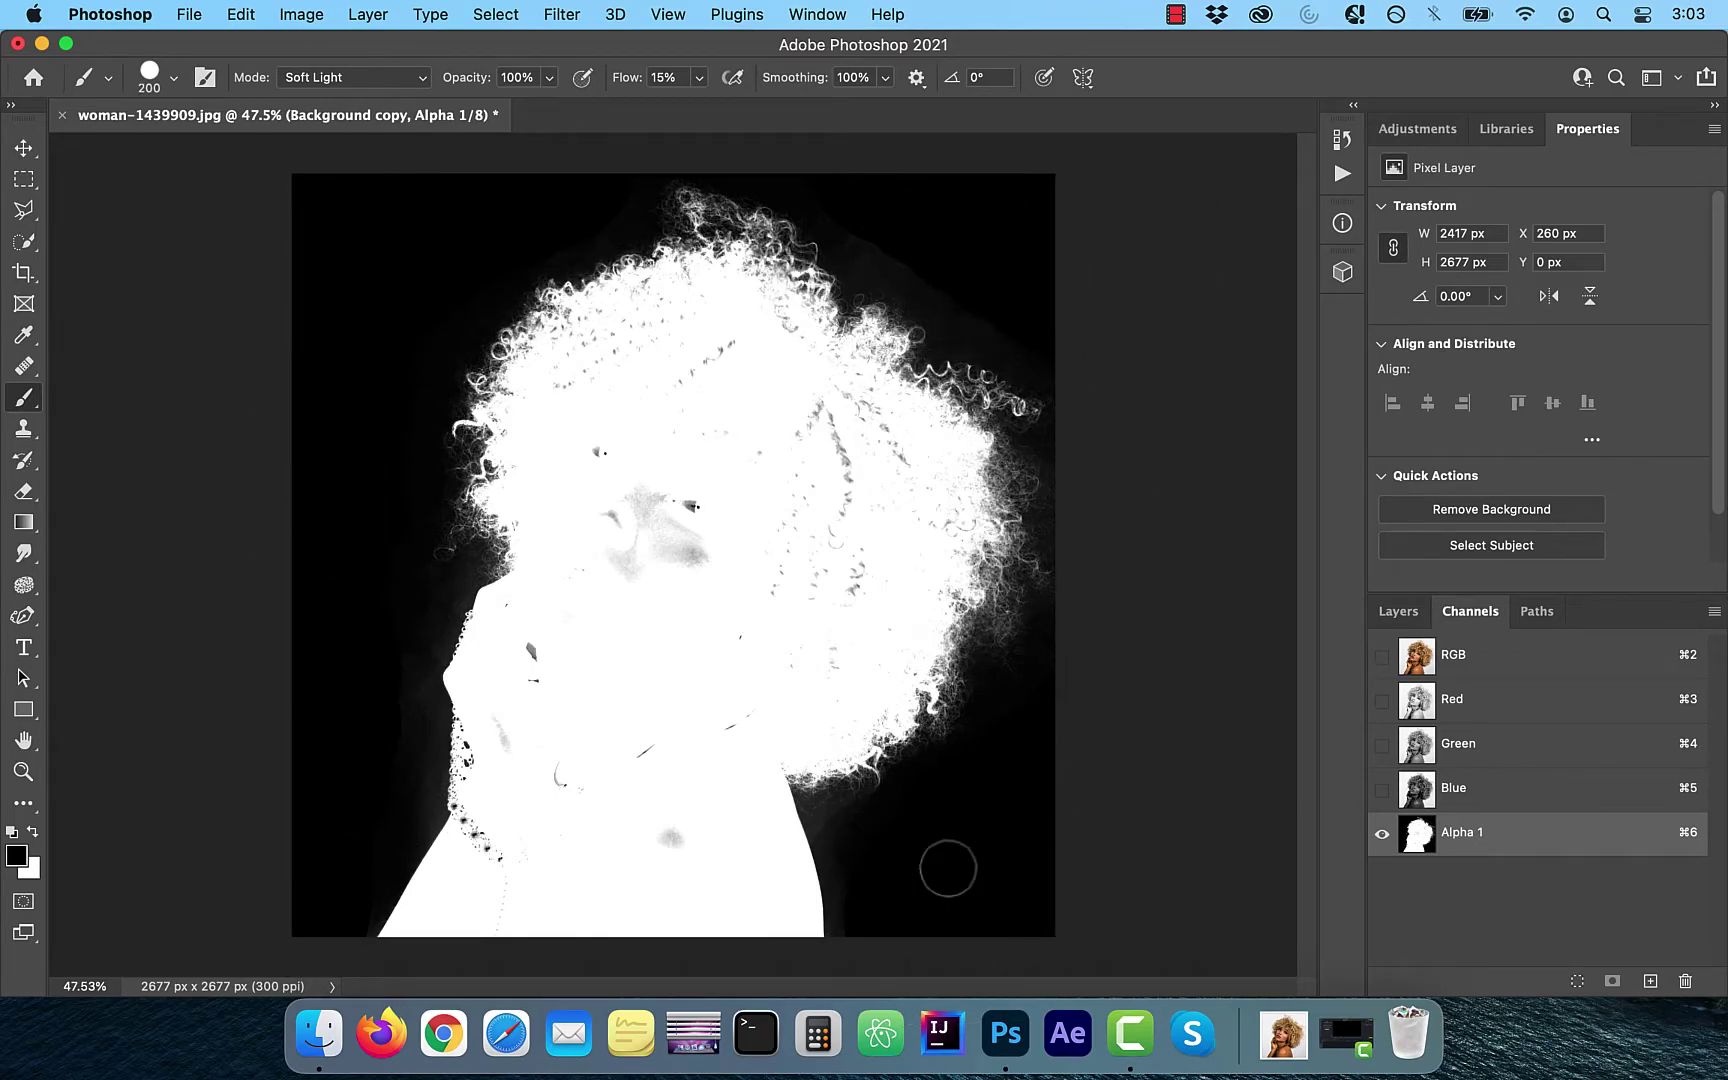
pyautogui.scroll(3, 945, 800)
pyautogui.scroll(-3, 1065, 659)
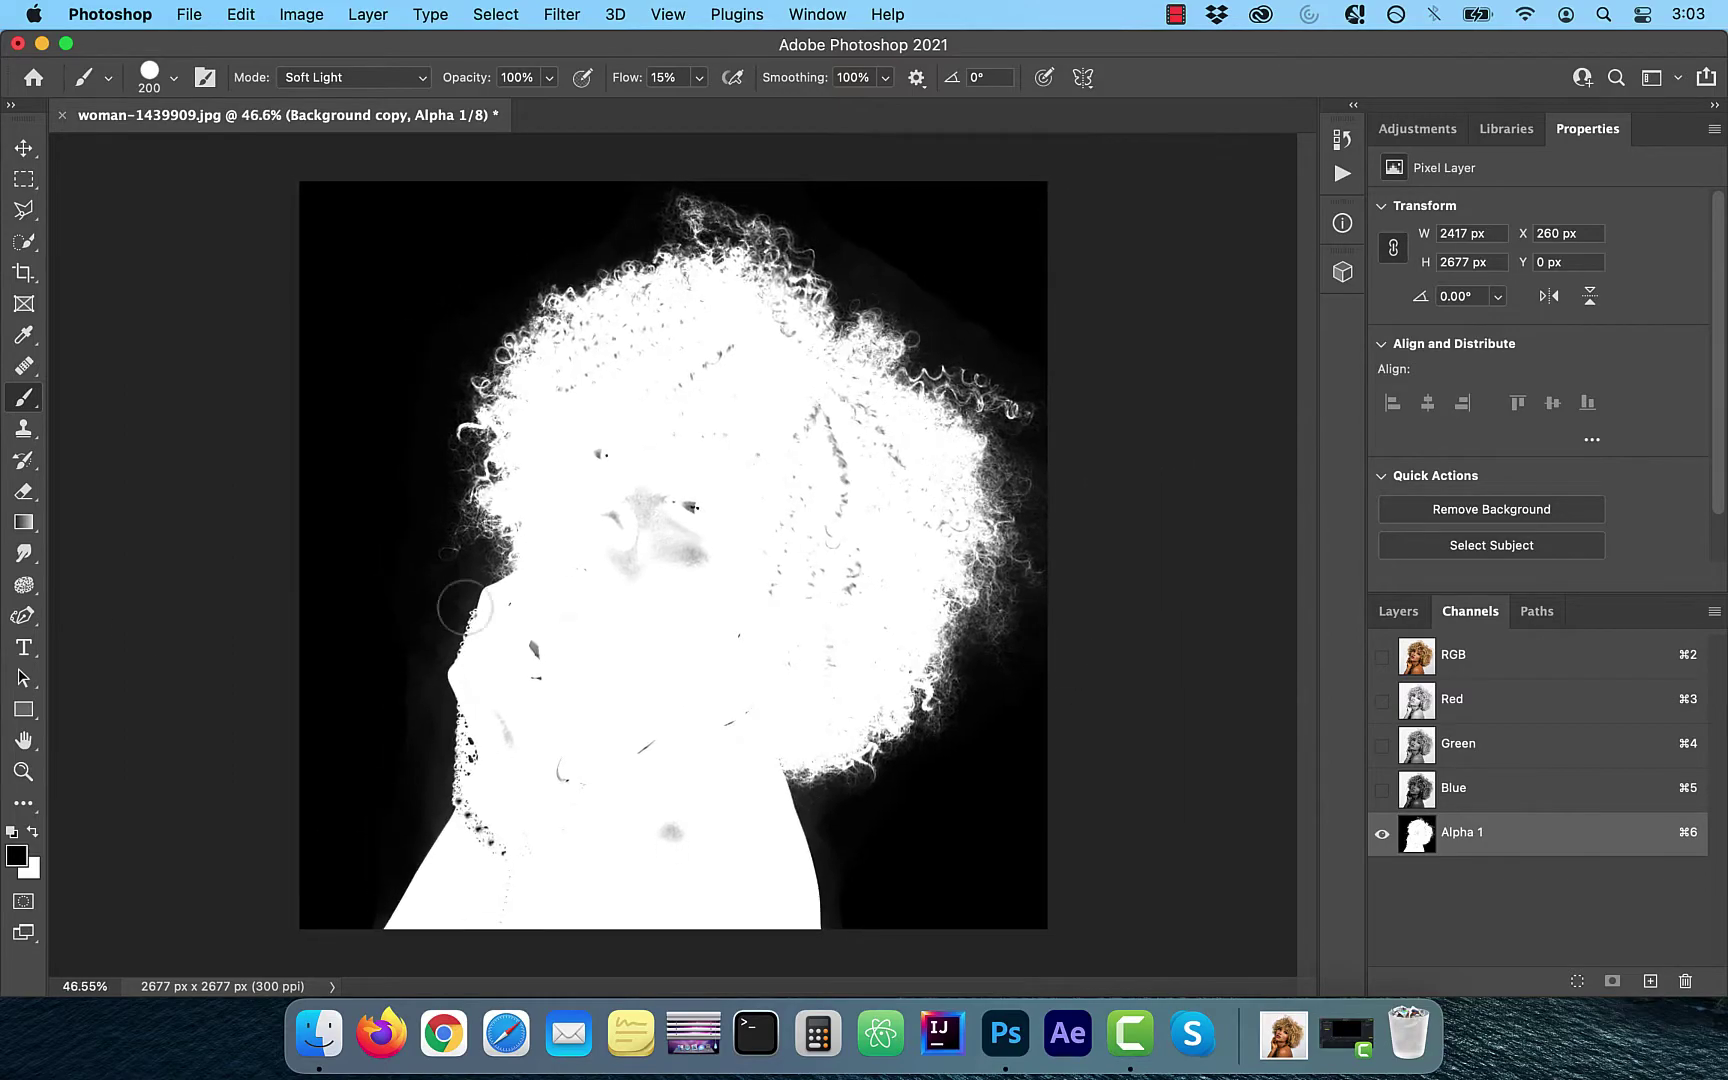
pyautogui.click(34, 832)
pyautogui.click(352, 77)
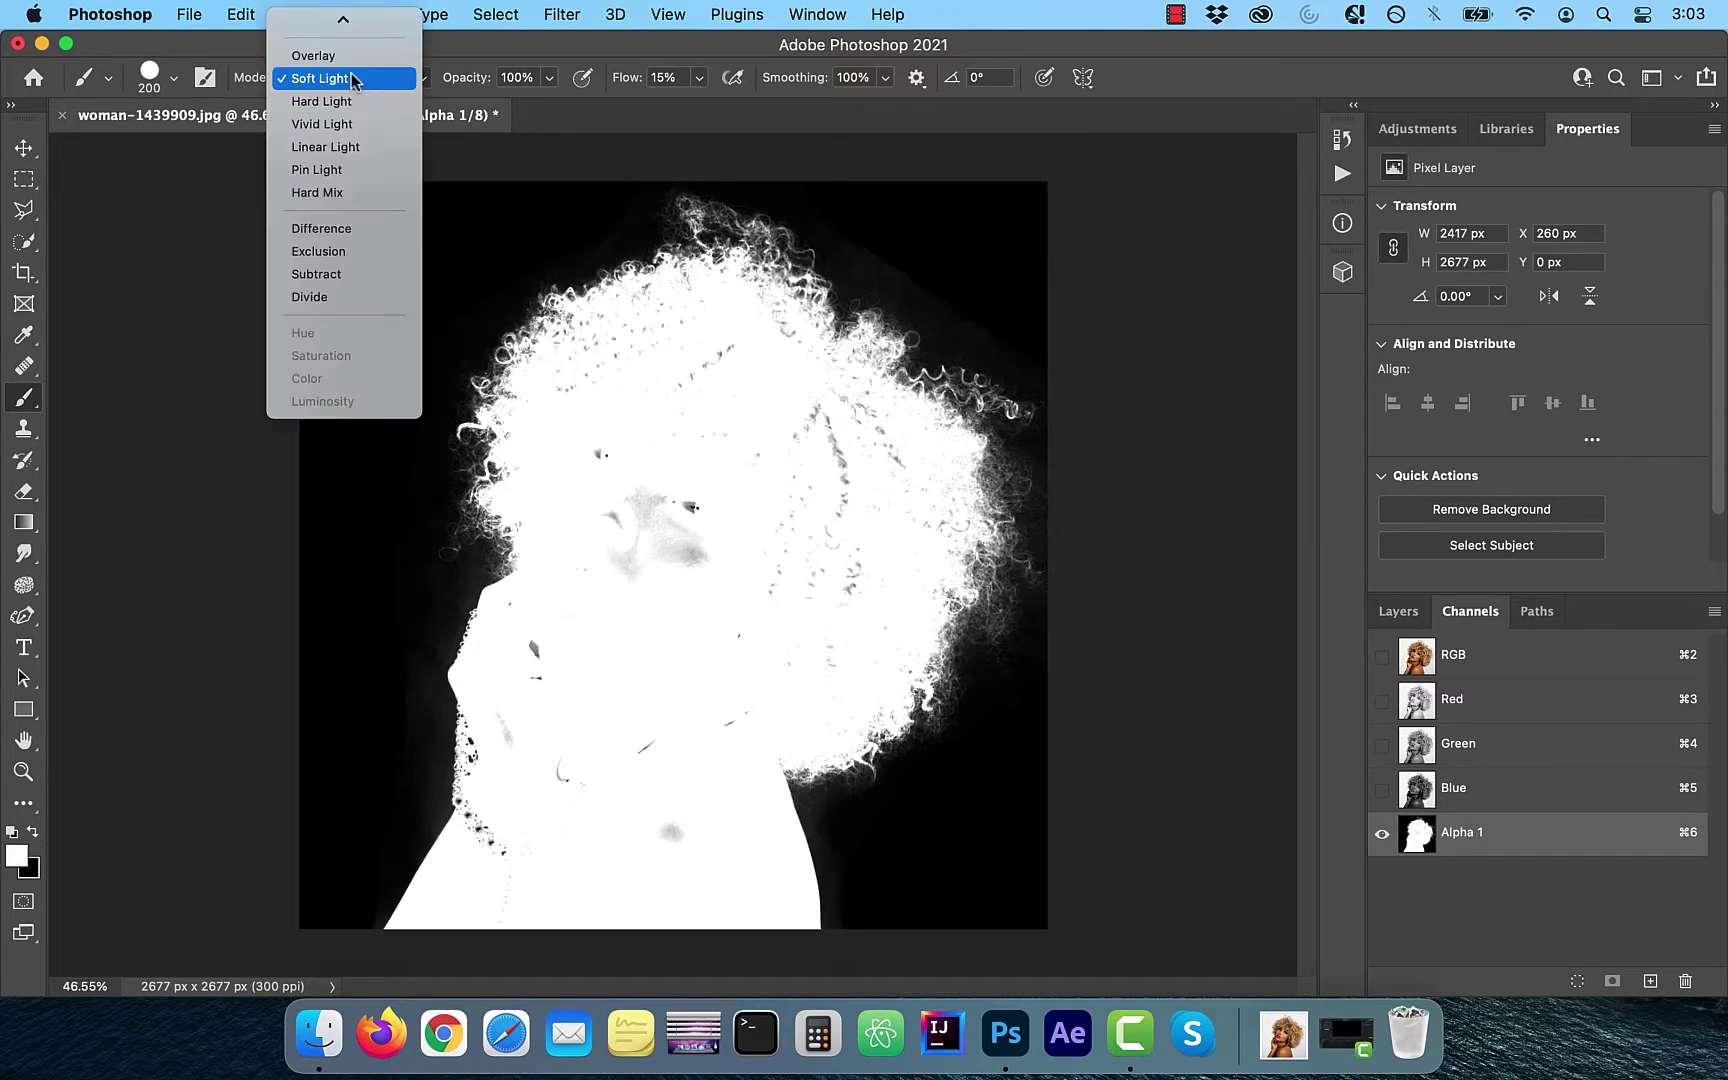
pyautogui.click(350, 25)
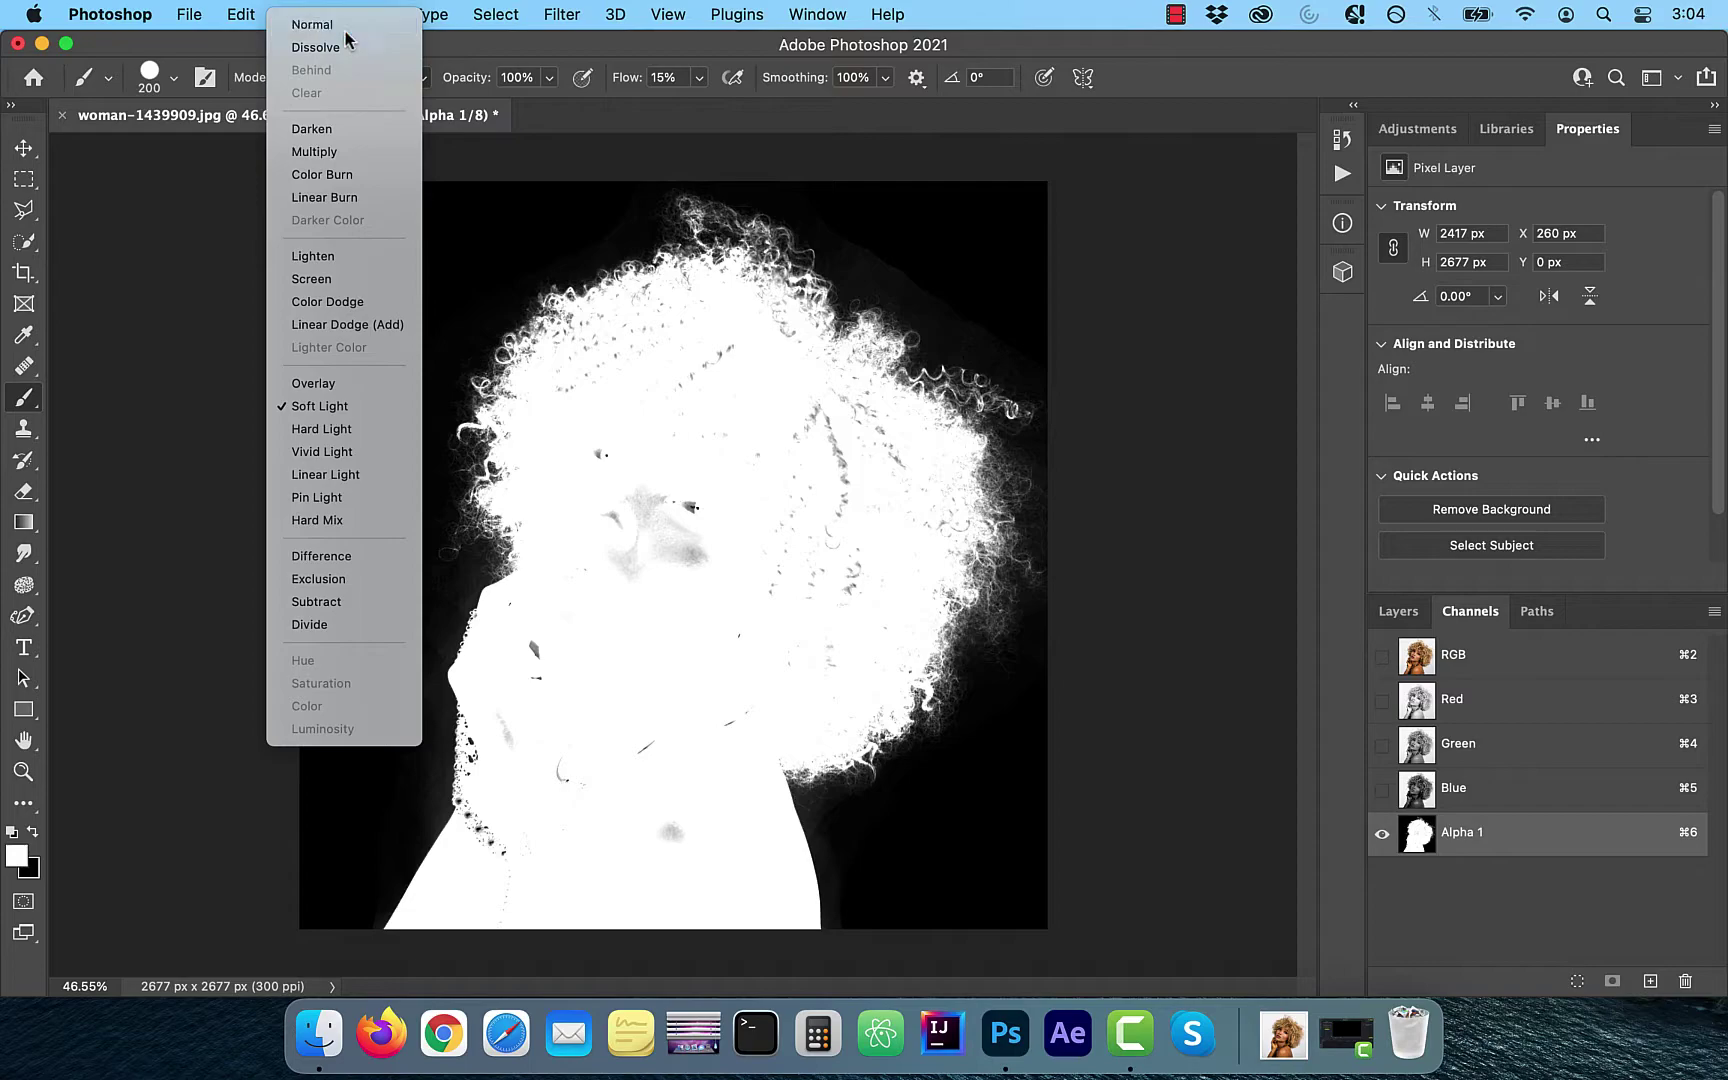
pyautogui.click(698, 77)
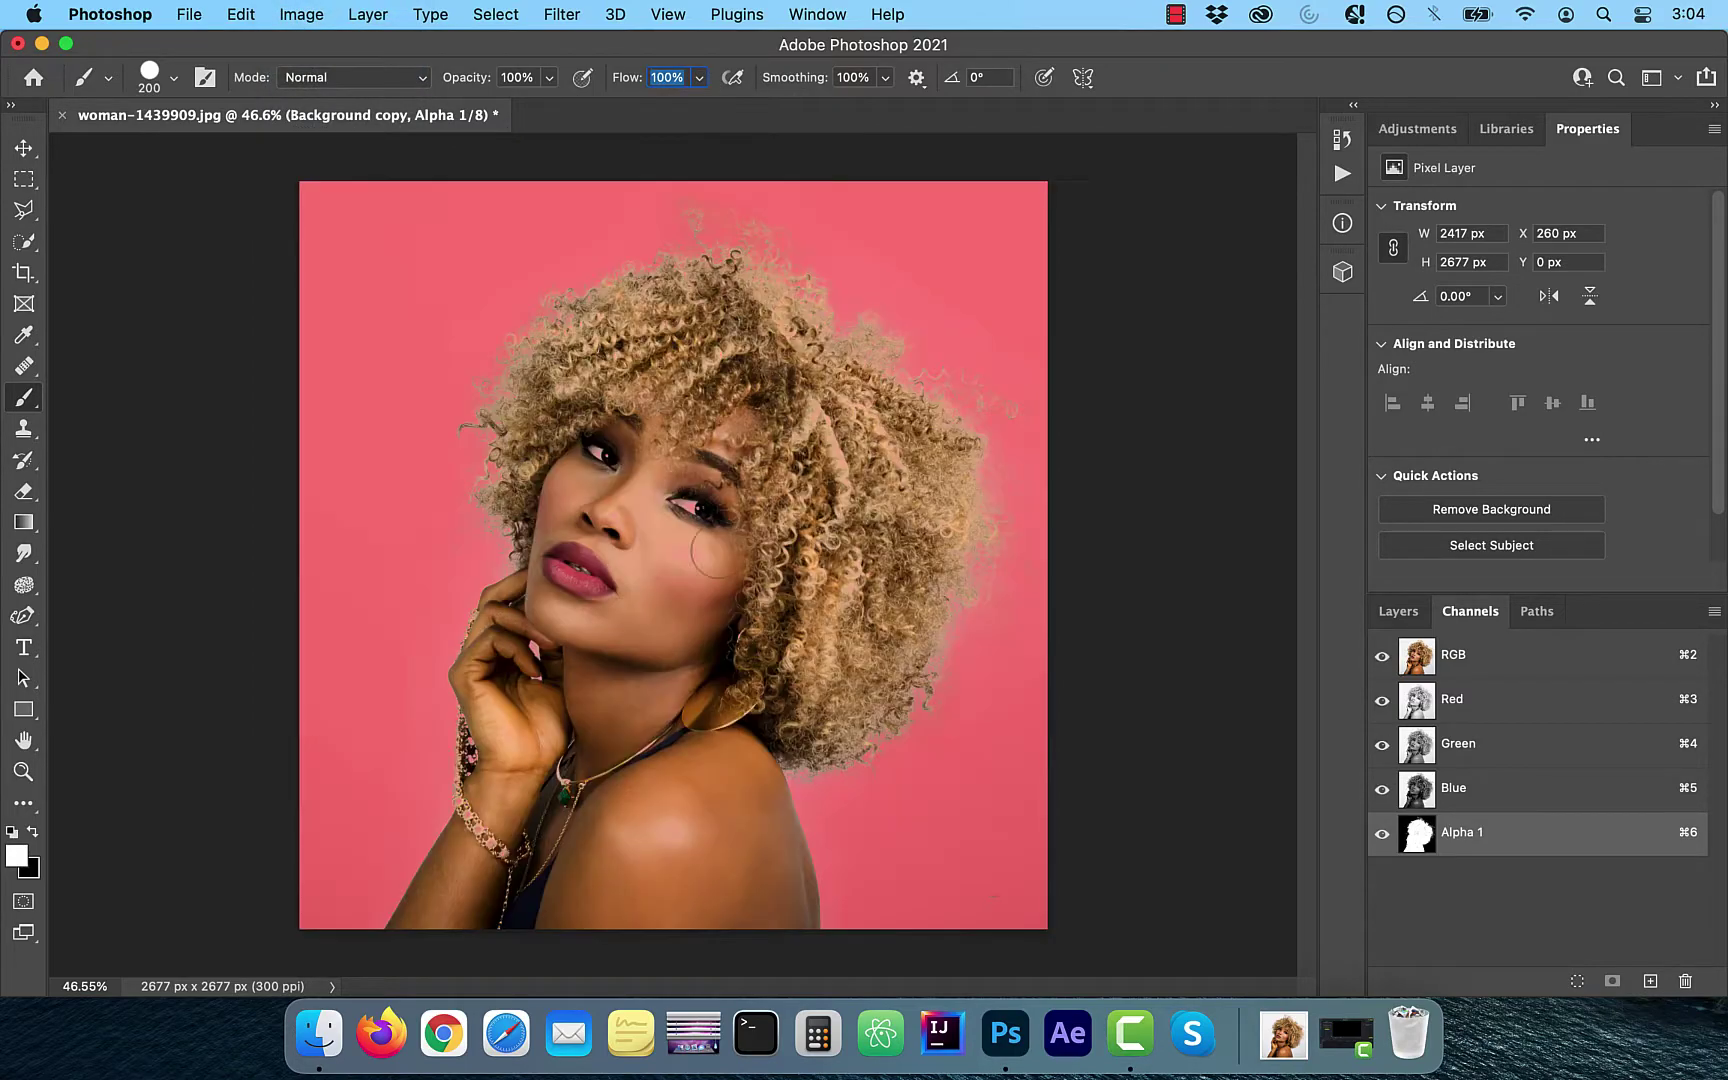
# - Paint the grey patches on the face and neck solid white, checking against the colour photo
pyautogui.moveTo(630, 540); pyautogui.dragTo(667, 513)
pyautogui.moveTo(805, 415); pyautogui.dragTo(830, 440)
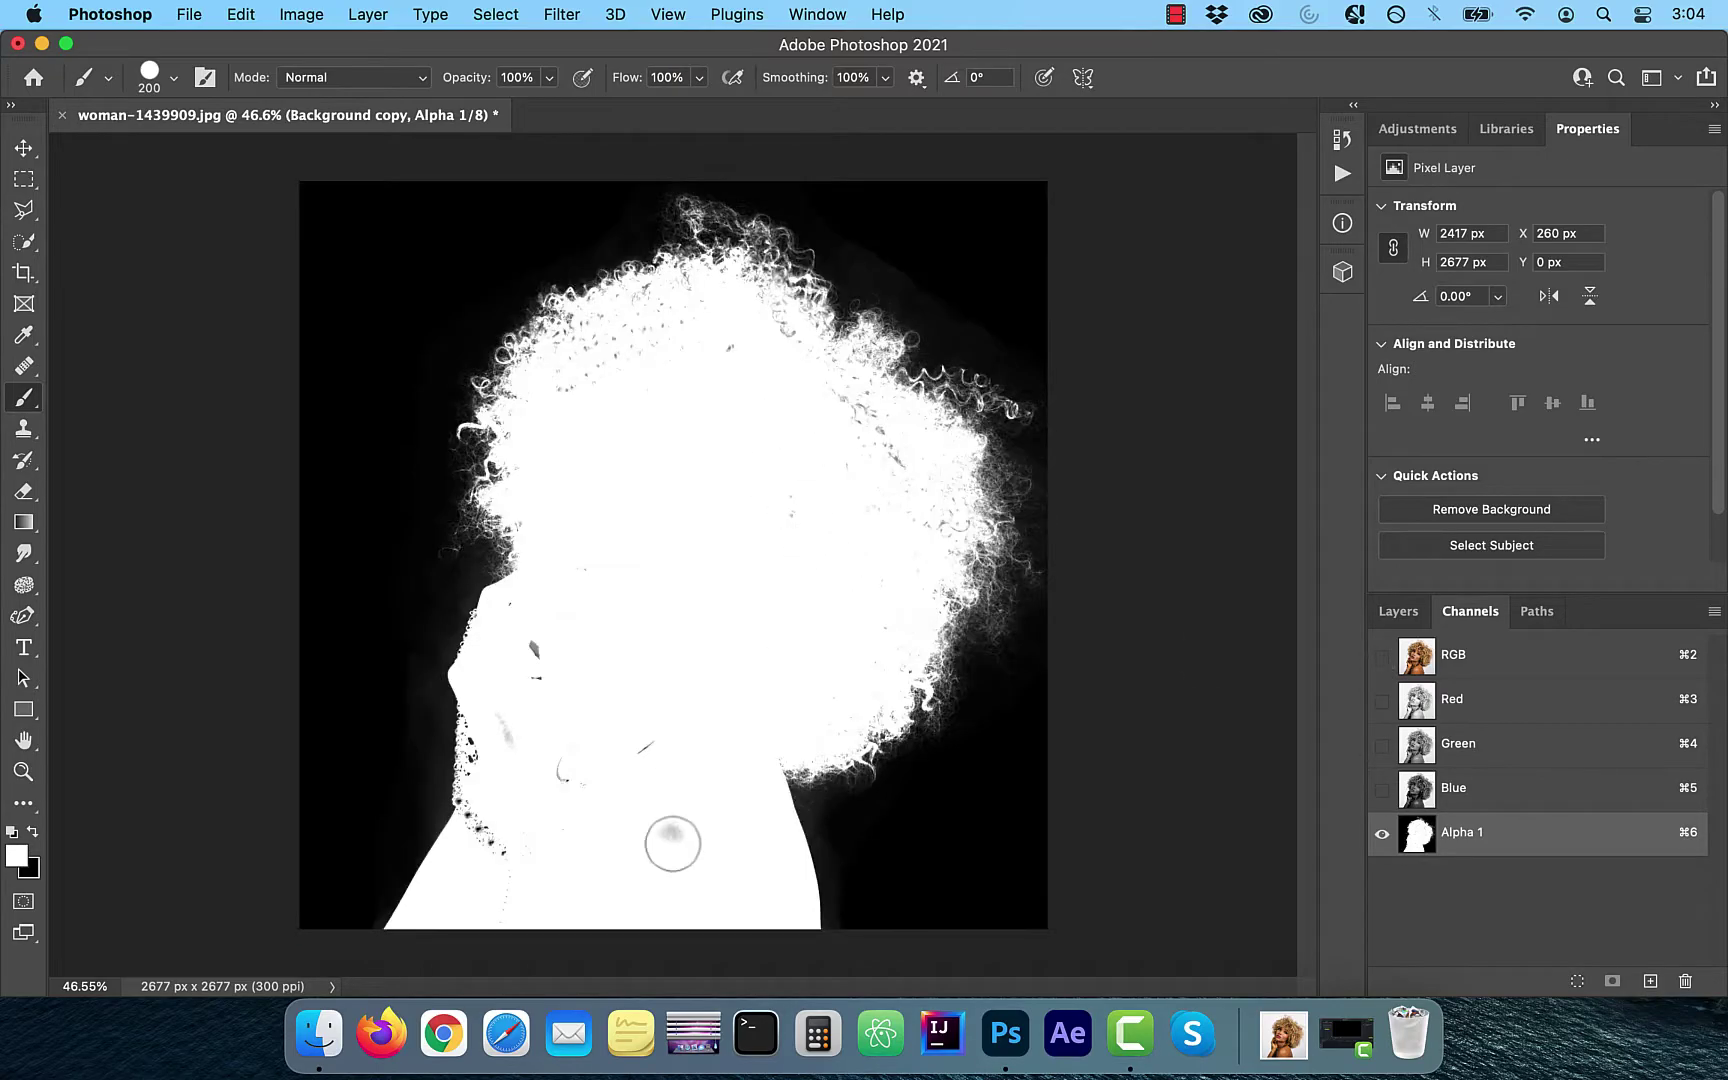
pyautogui.click(1381, 655)
pyautogui.click(1381, 655)
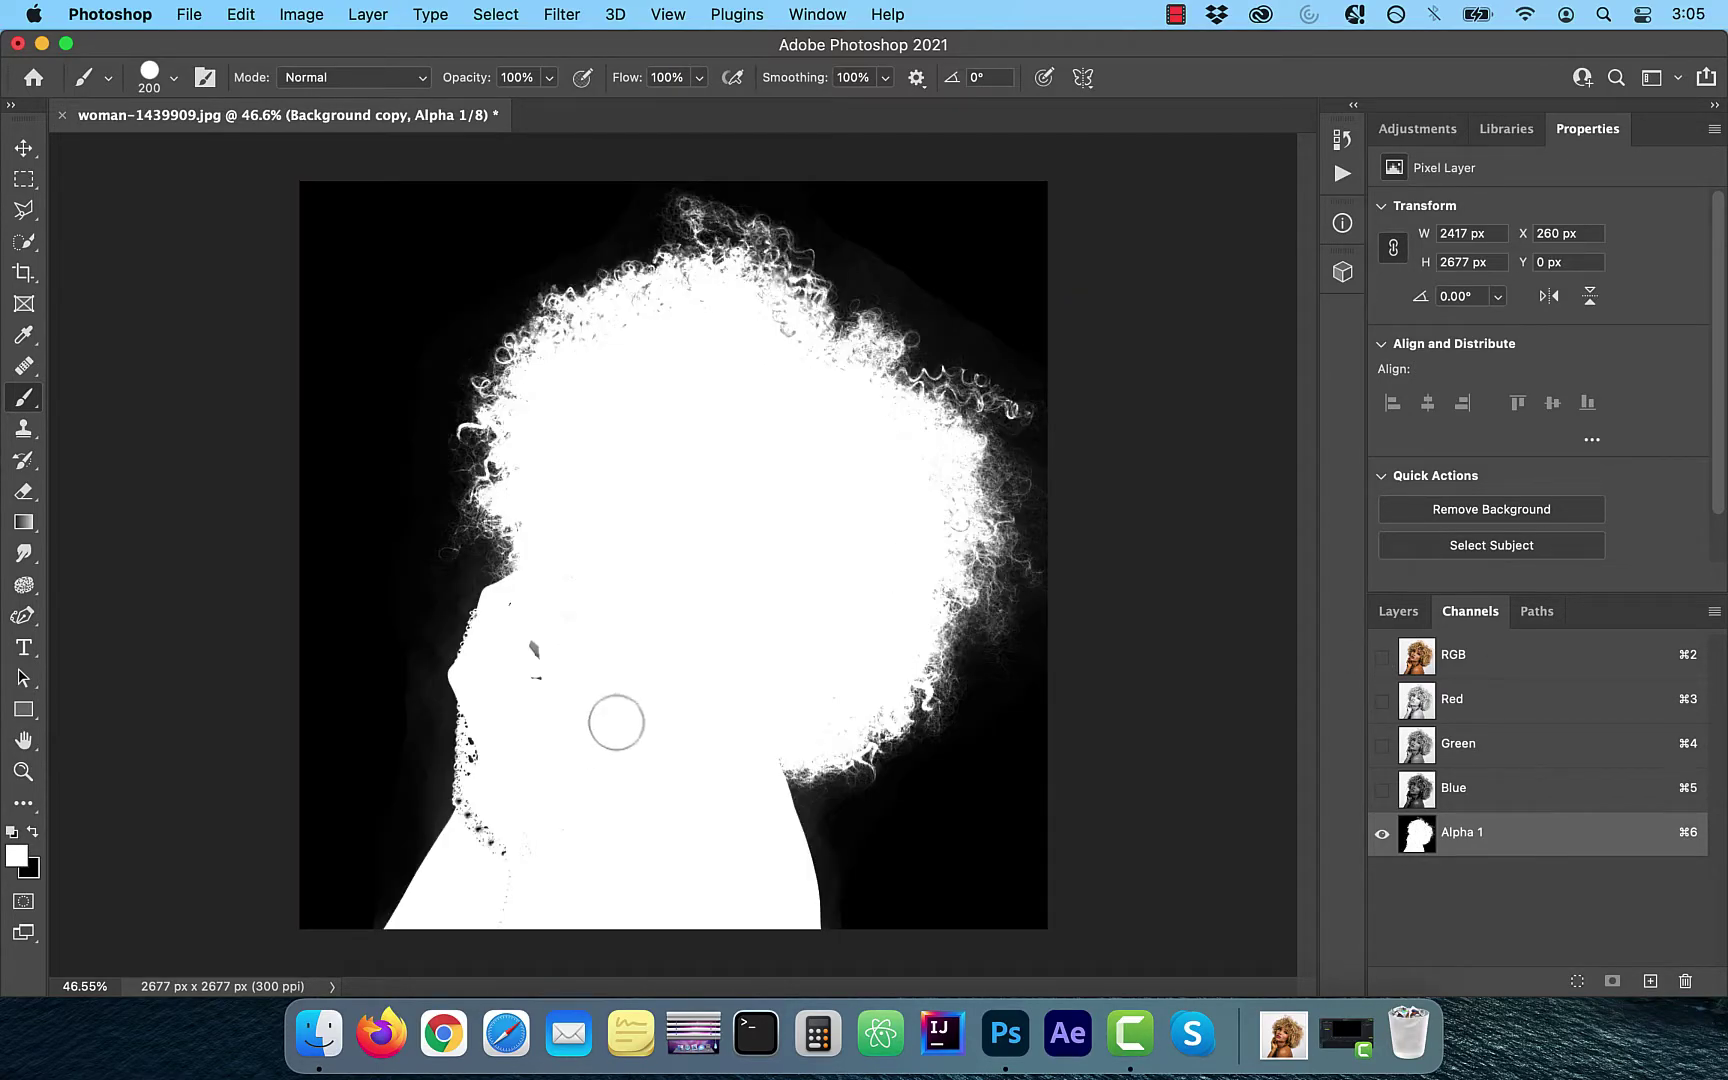
pyautogui.press('`')
pyautogui.press('`')
pyautogui.press('`')
pyautogui.press('`')
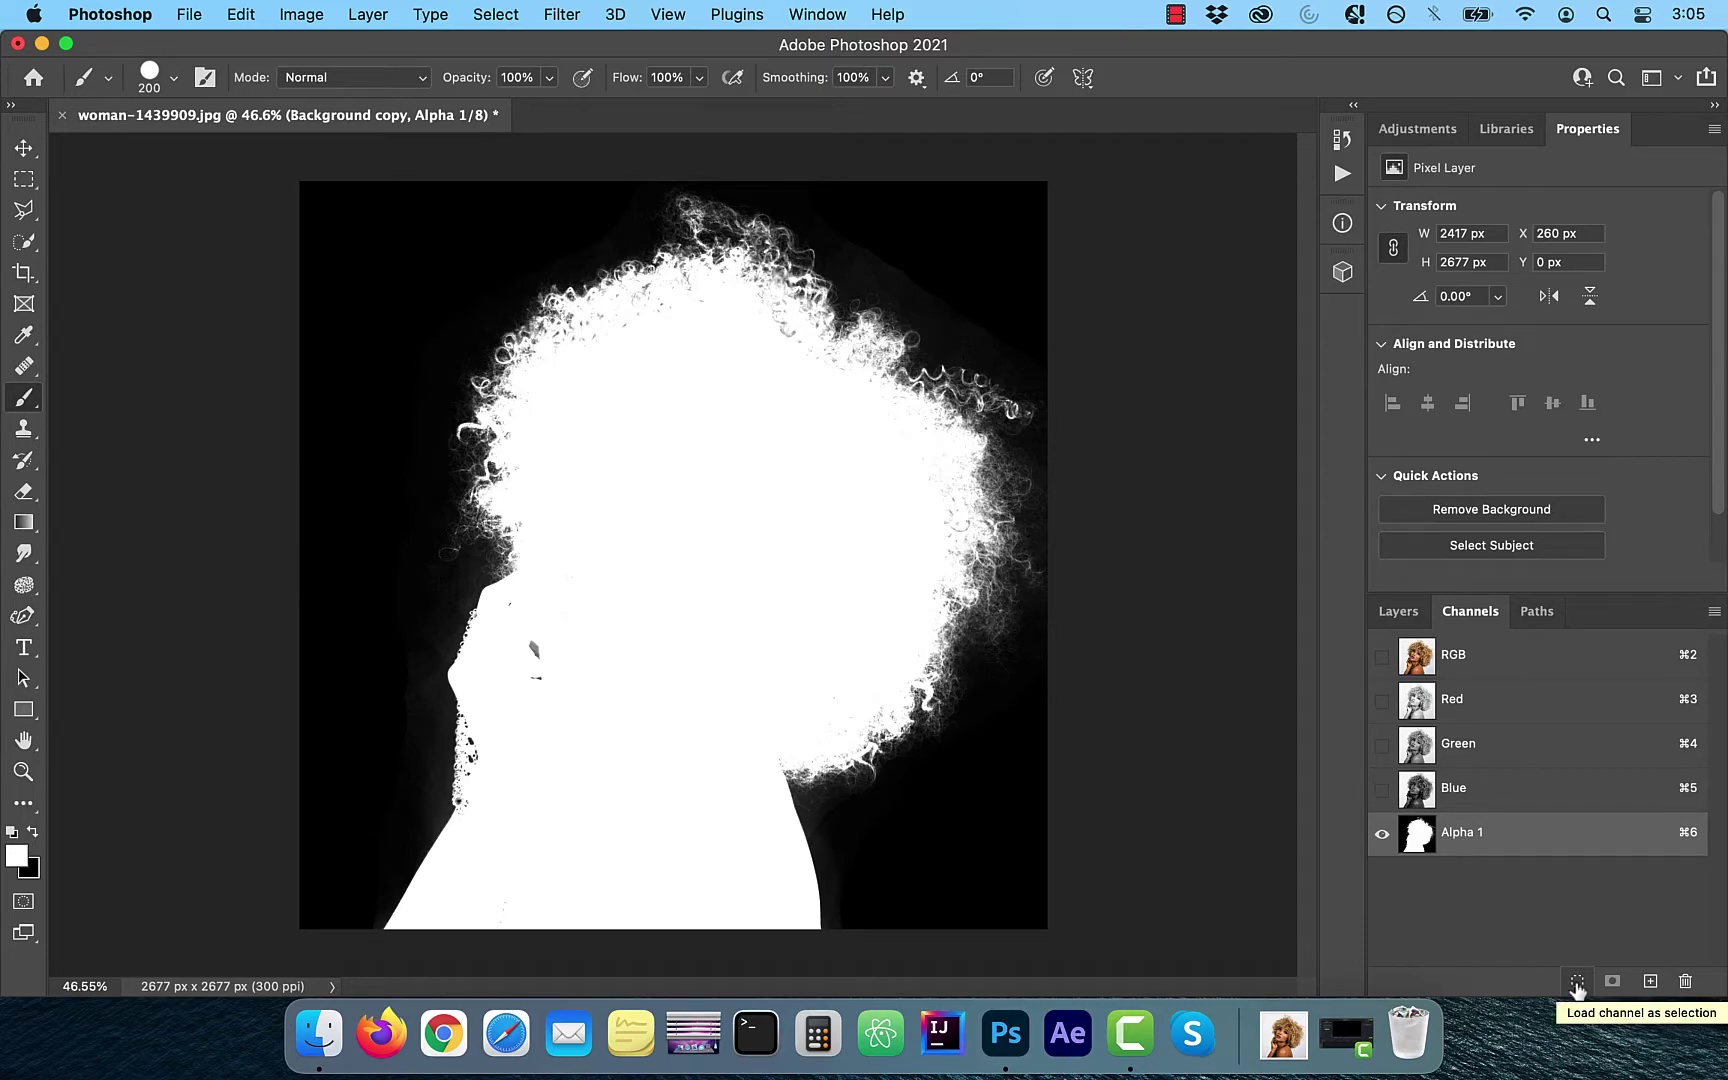
# - Load Alpha 1 as a selection and apply it as a layer mask on Background copy
pyautogui.click(1577, 982)
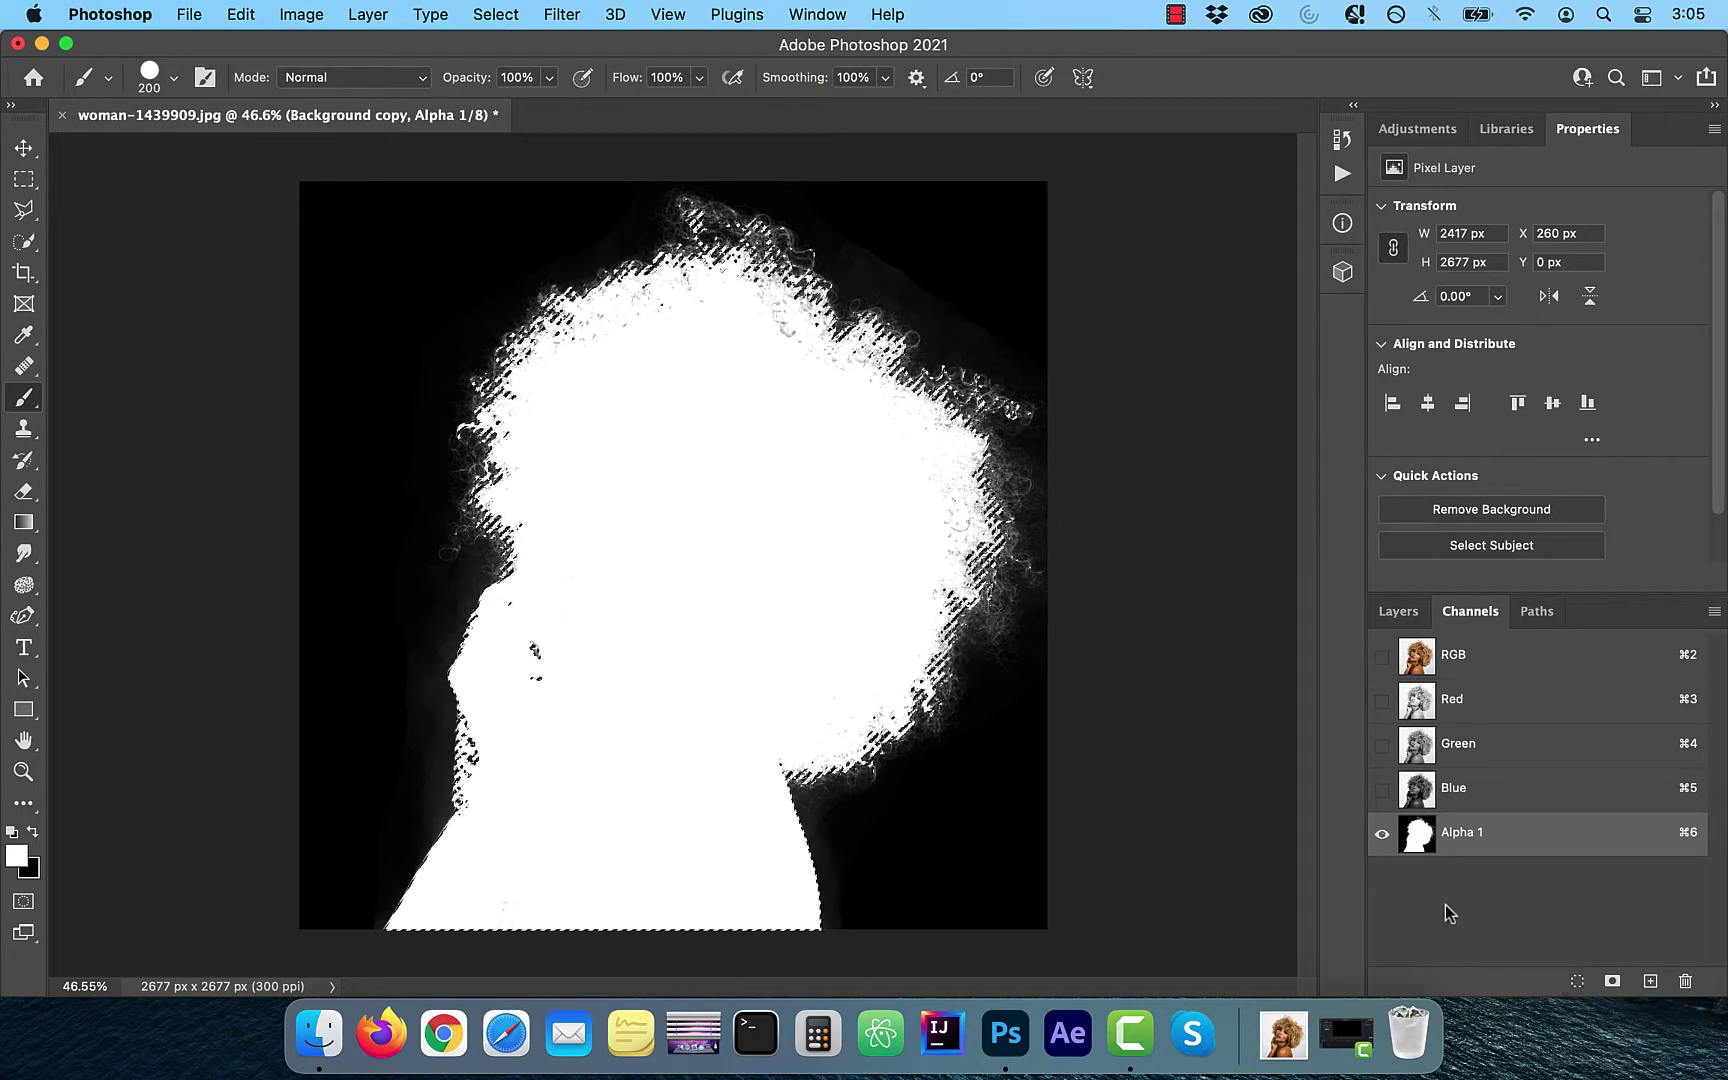
pyautogui.click(1382, 656)
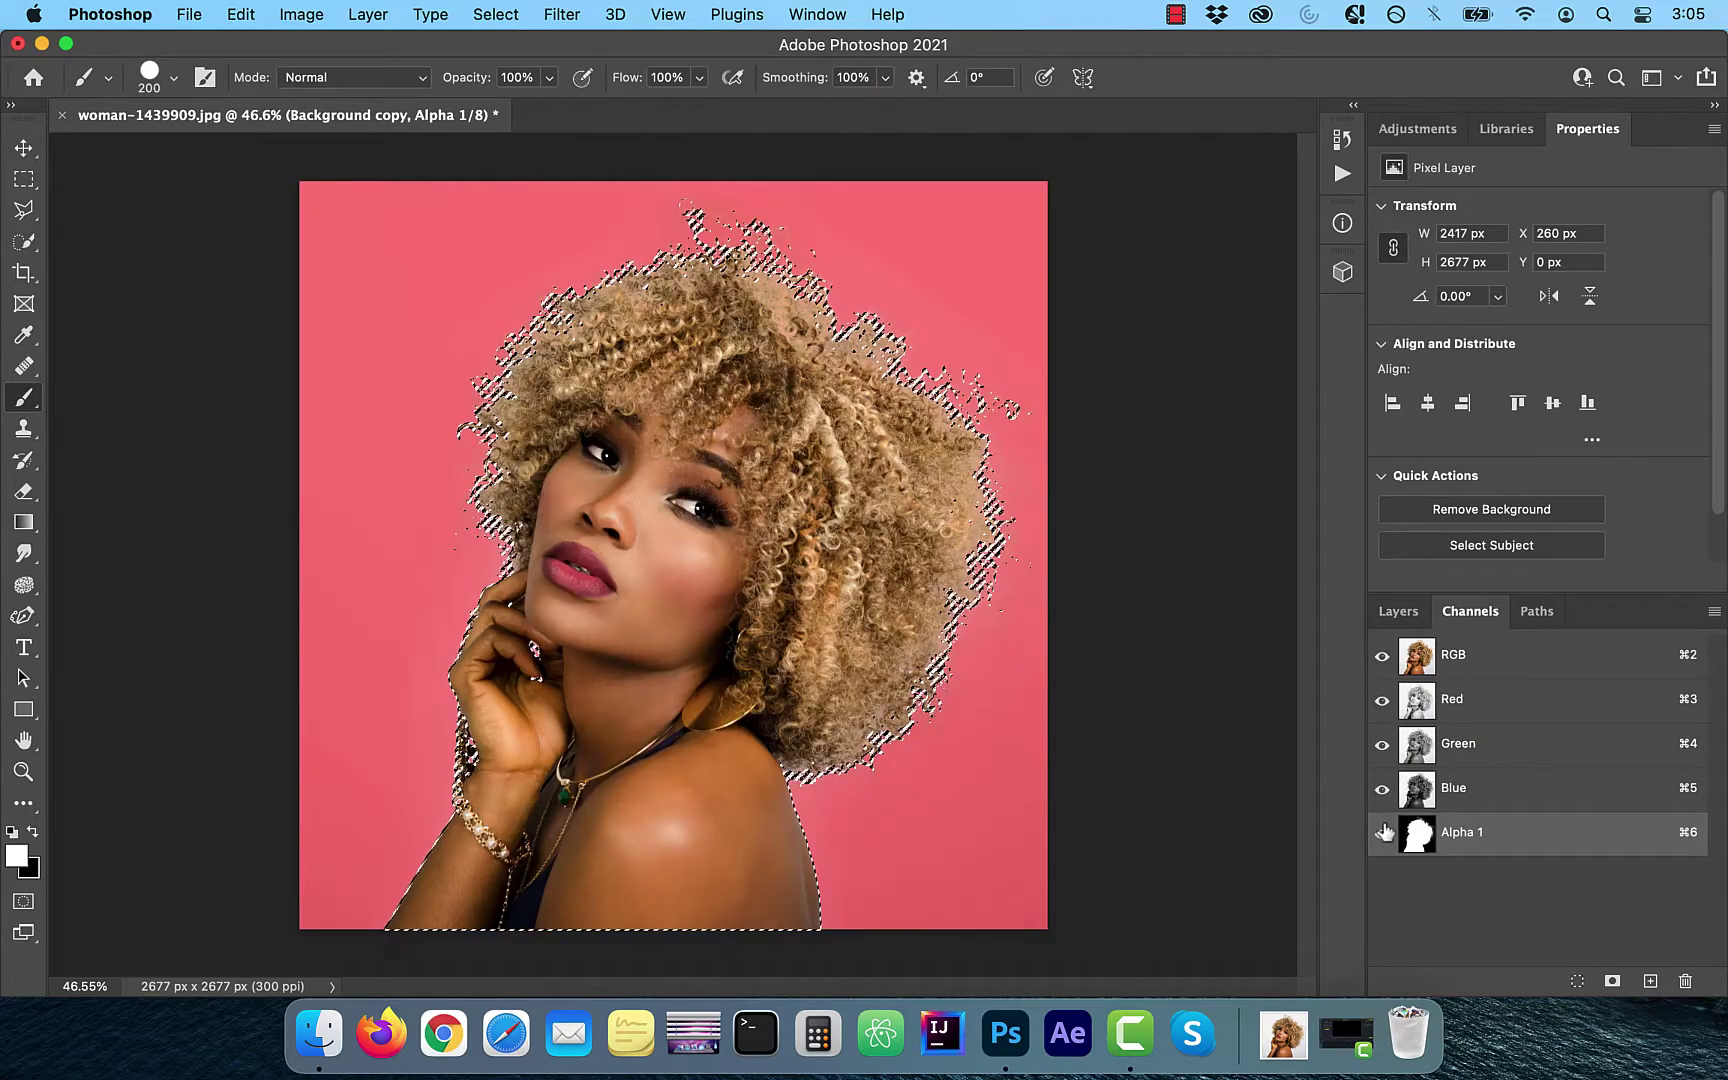
pyautogui.click(1382, 833)
pyautogui.click(1382, 836)
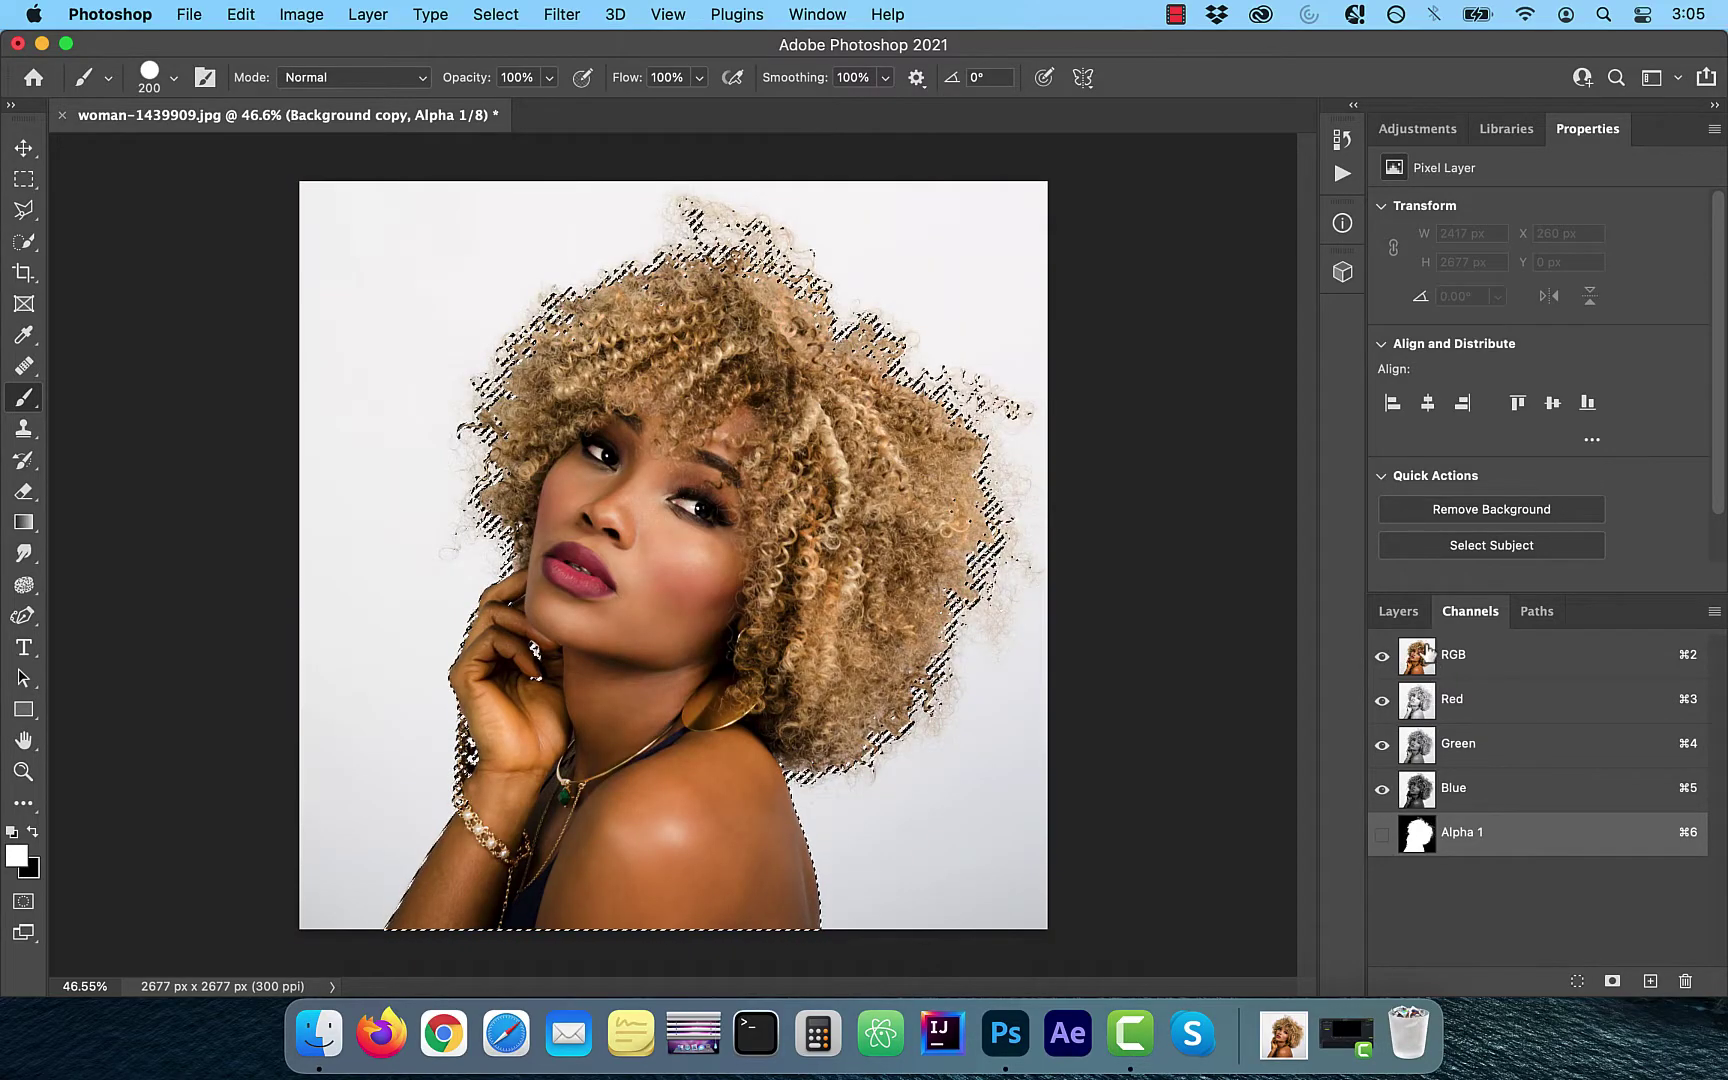
pyautogui.click(1402, 614)
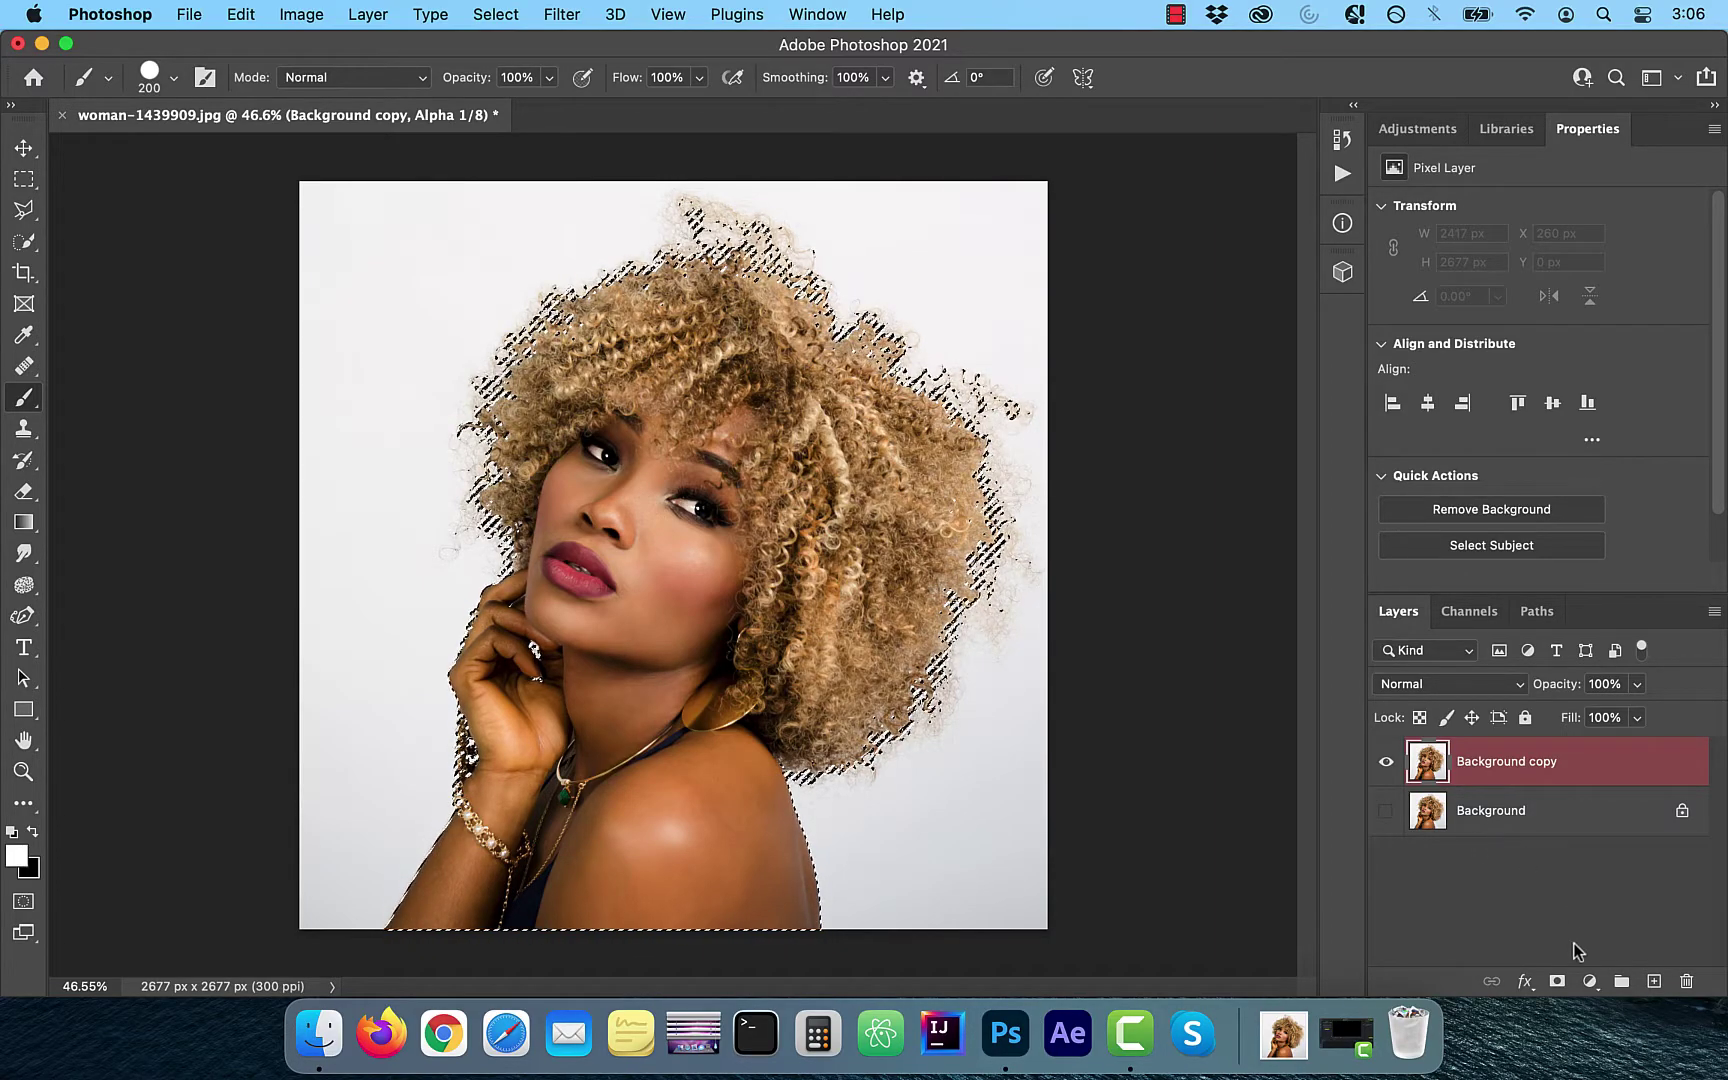
pyautogui.click(1557, 983)
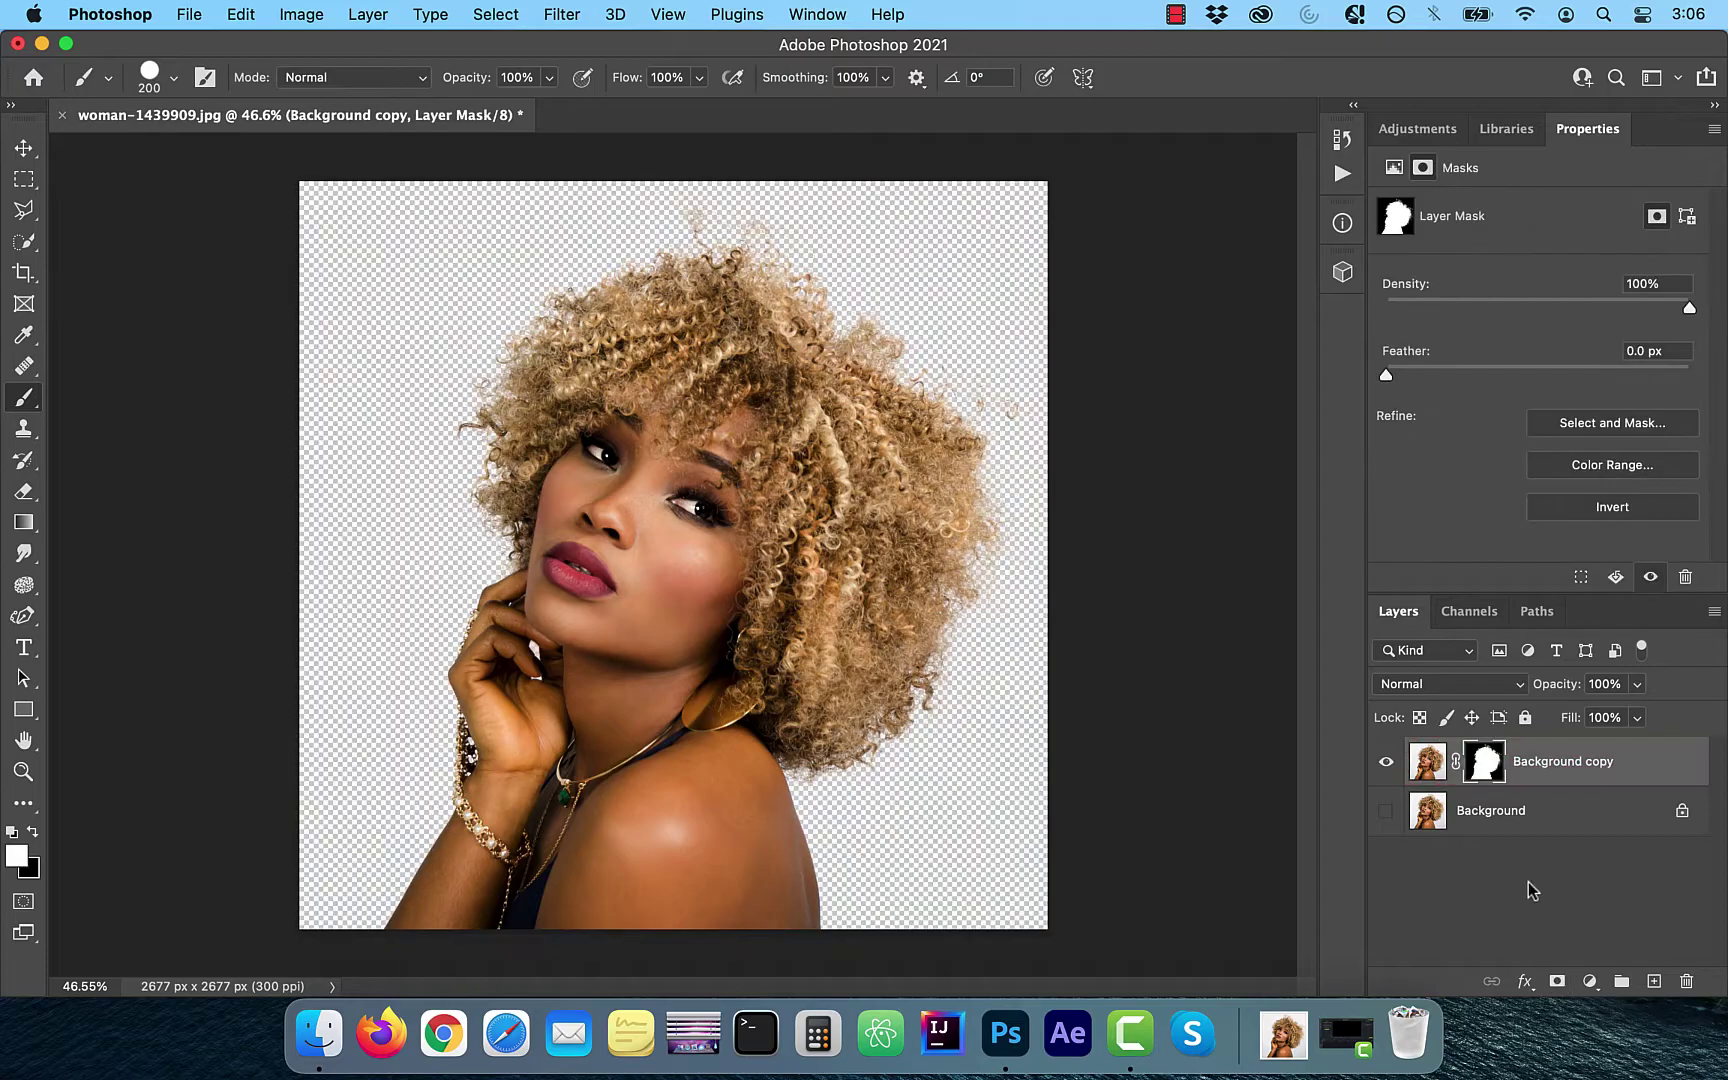
# - Add Layer 1 below Background copy, then a Solid Color fill sampled brown from the photo
pyautogui.click(1654, 981)
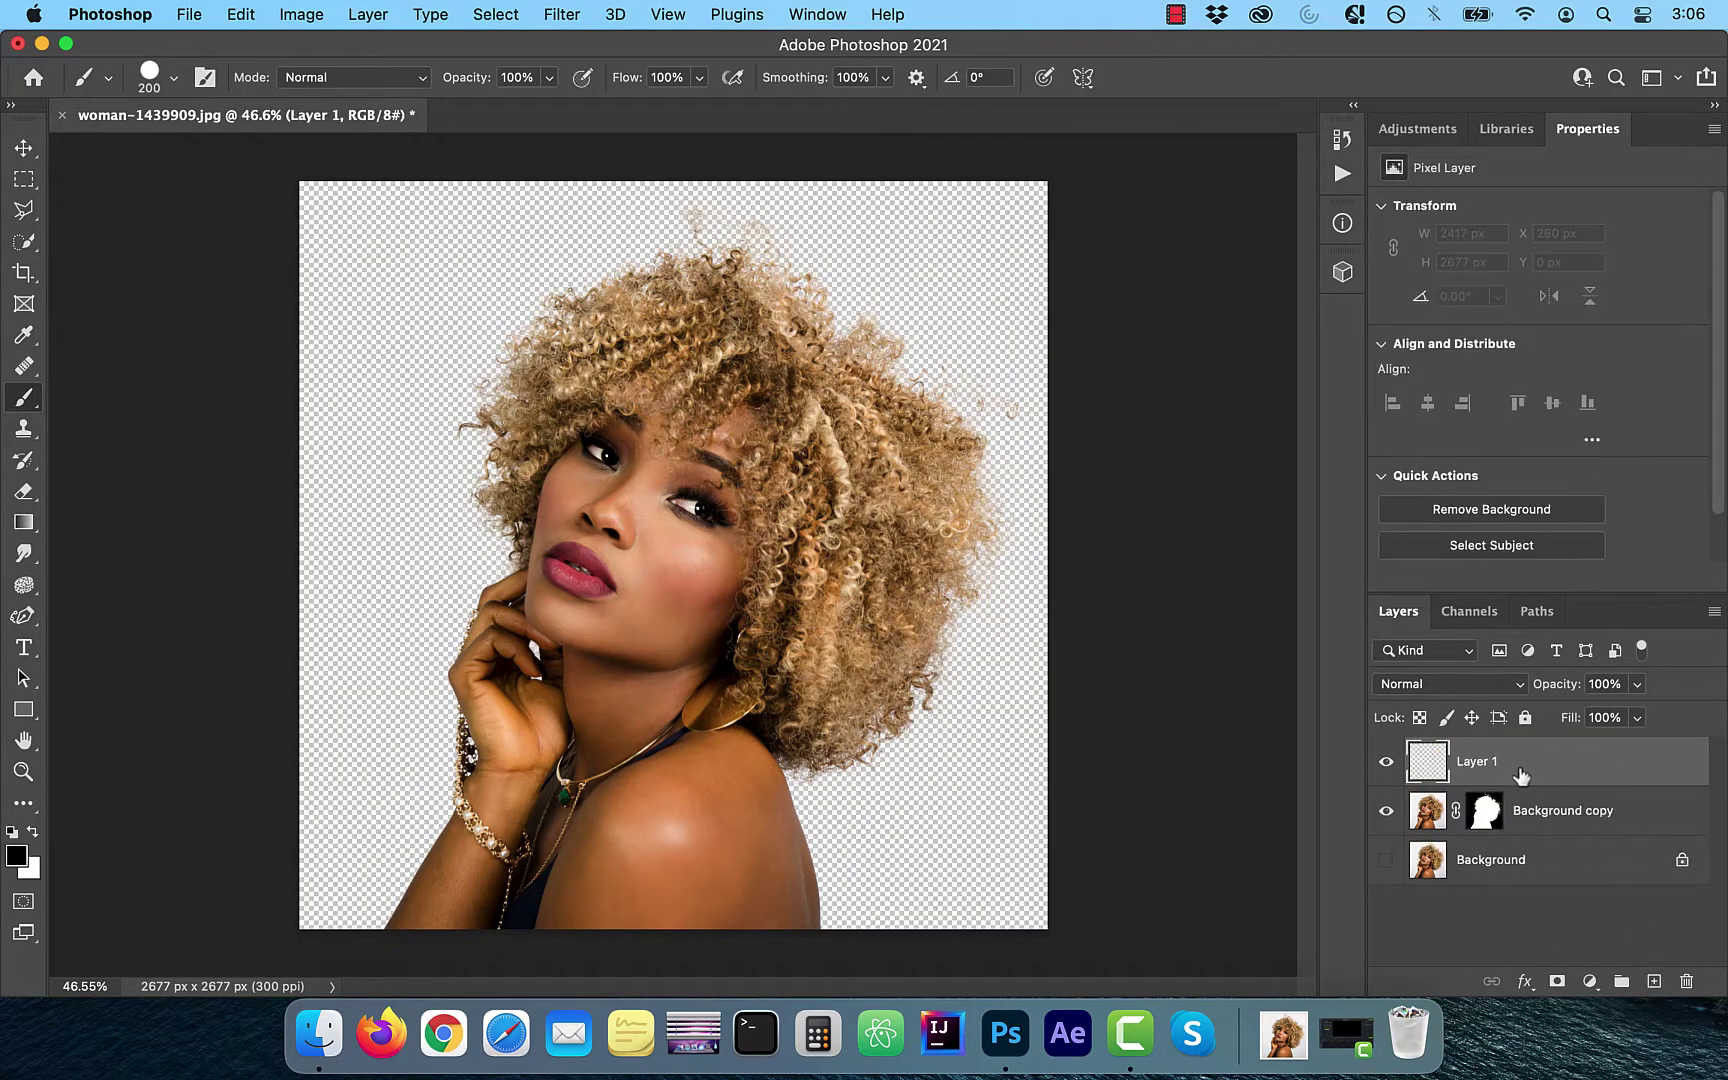
pyautogui.moveTo(1510, 768); pyautogui.dragTo(1496, 828)
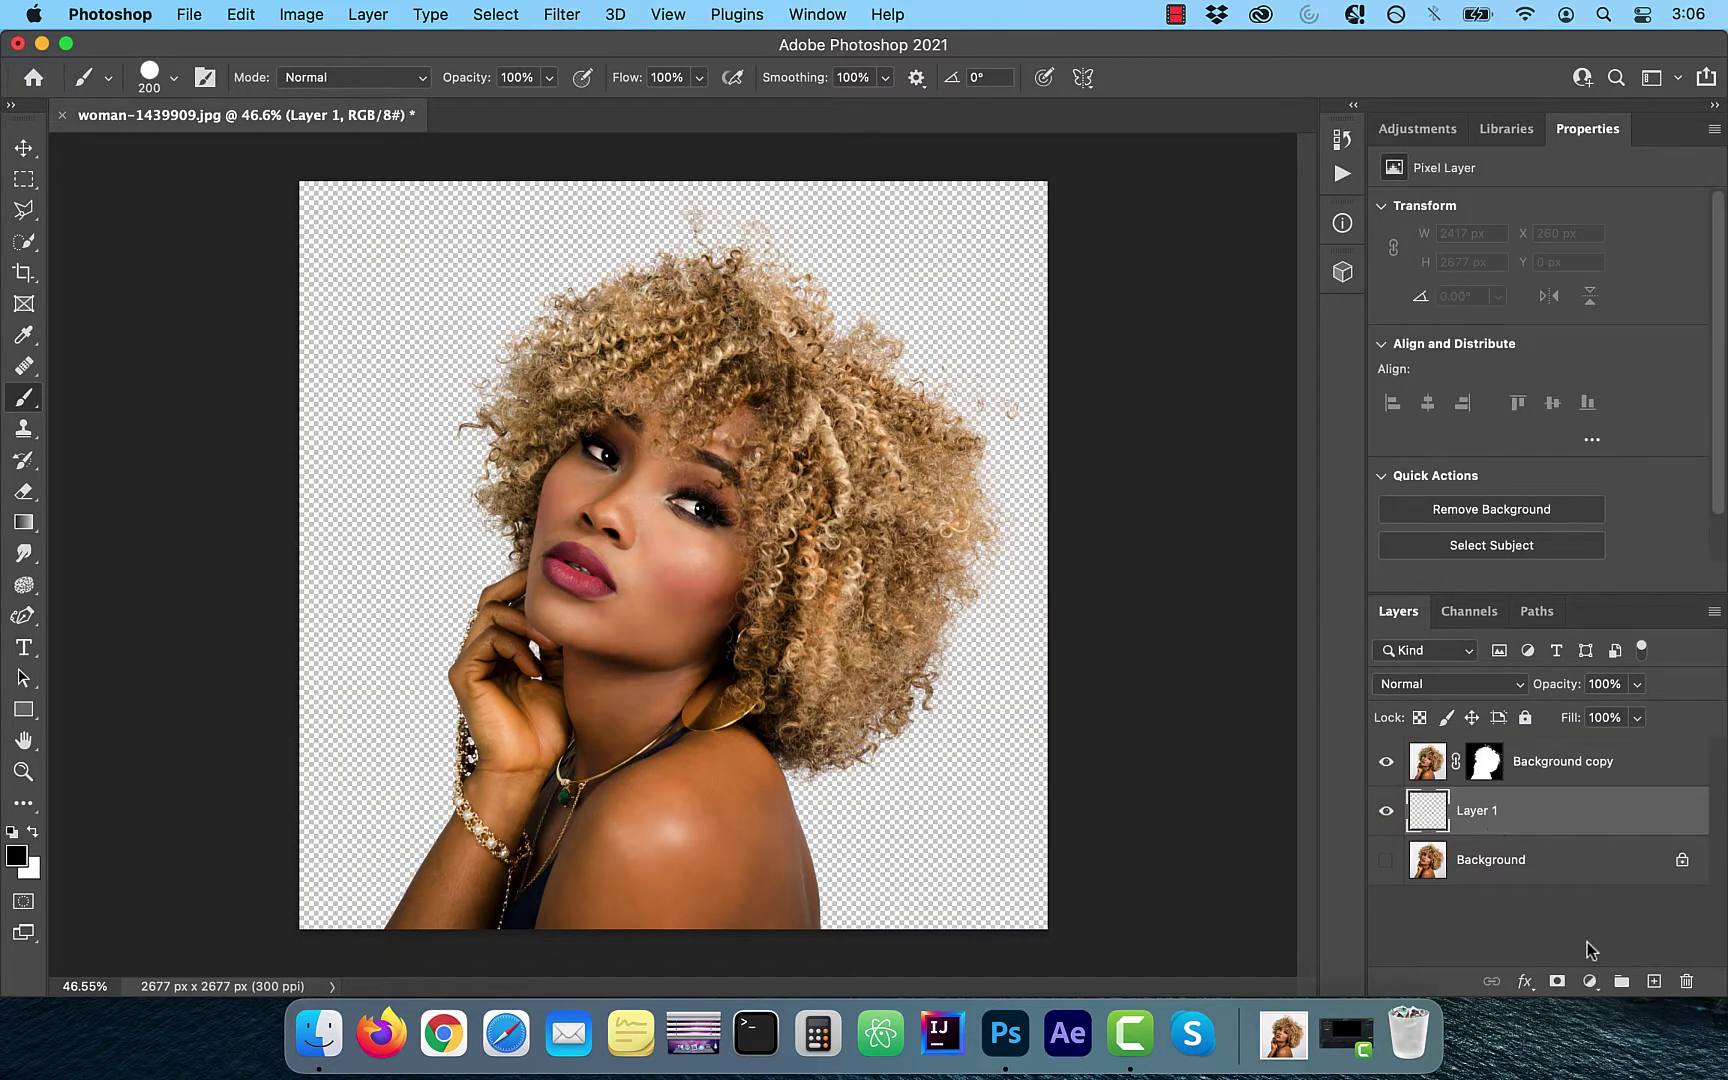
pyautogui.click(1590, 983)
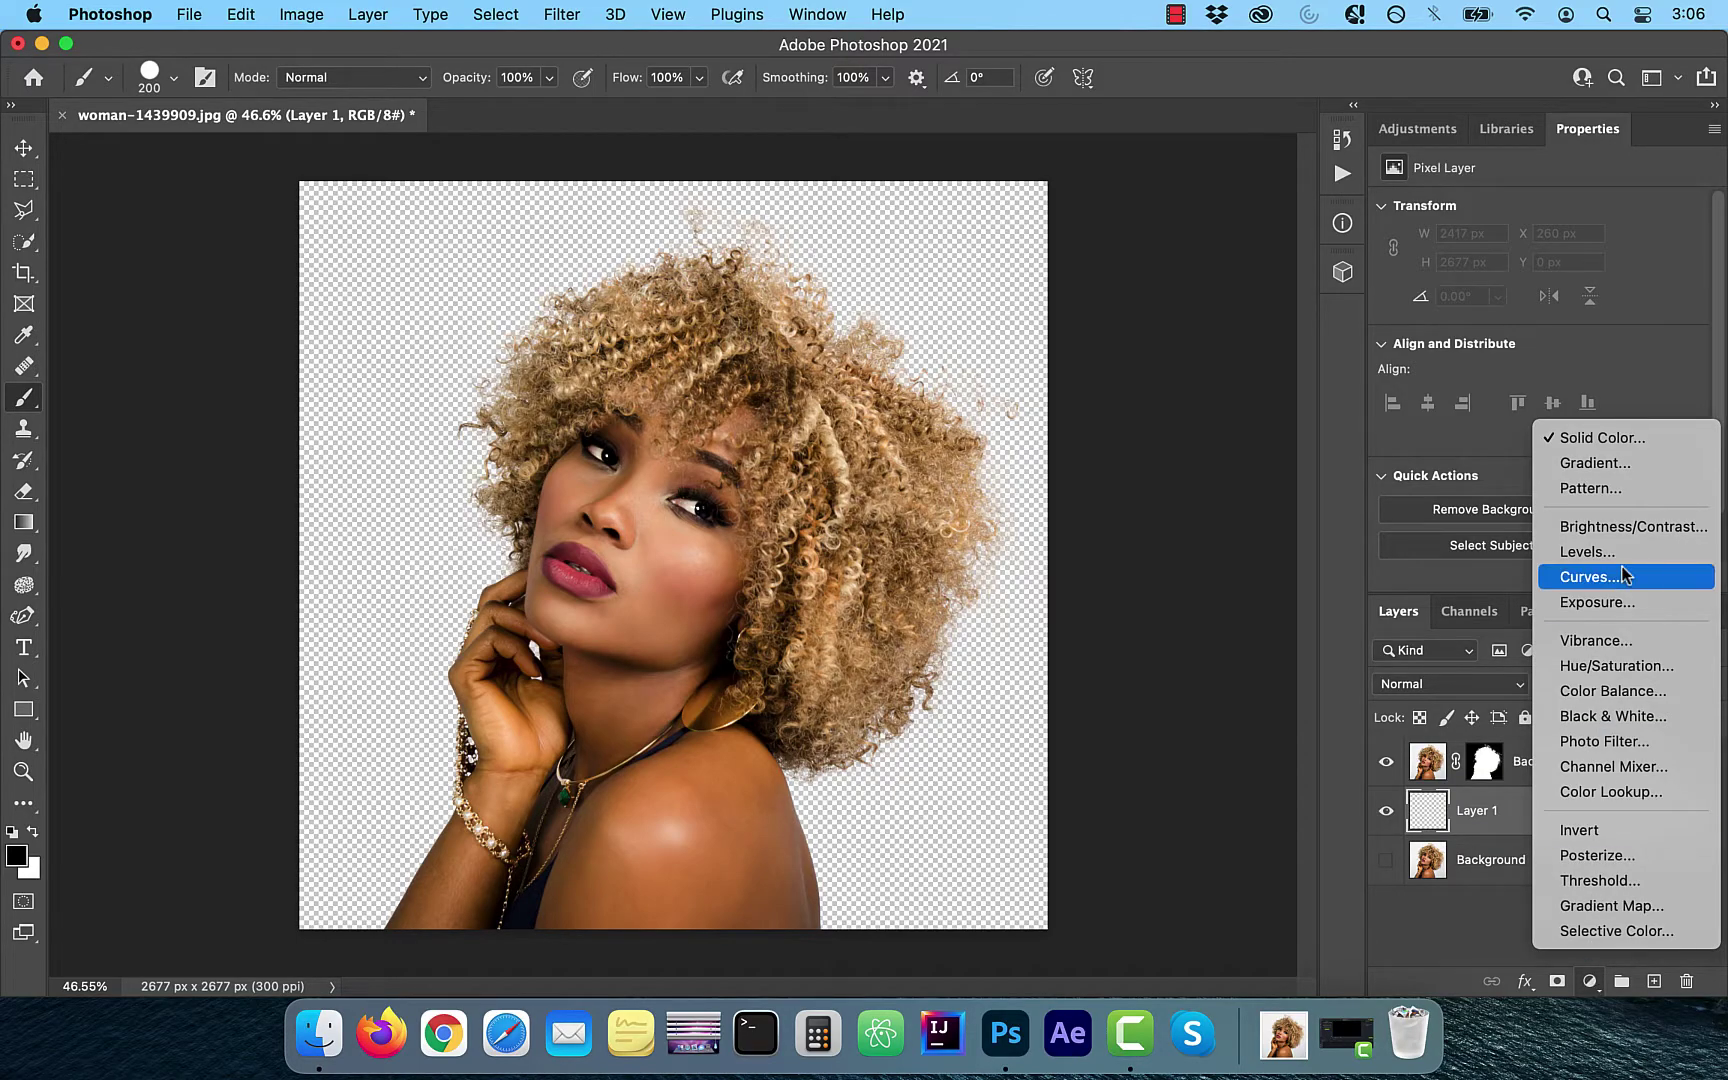
pyautogui.click(1640, 438)
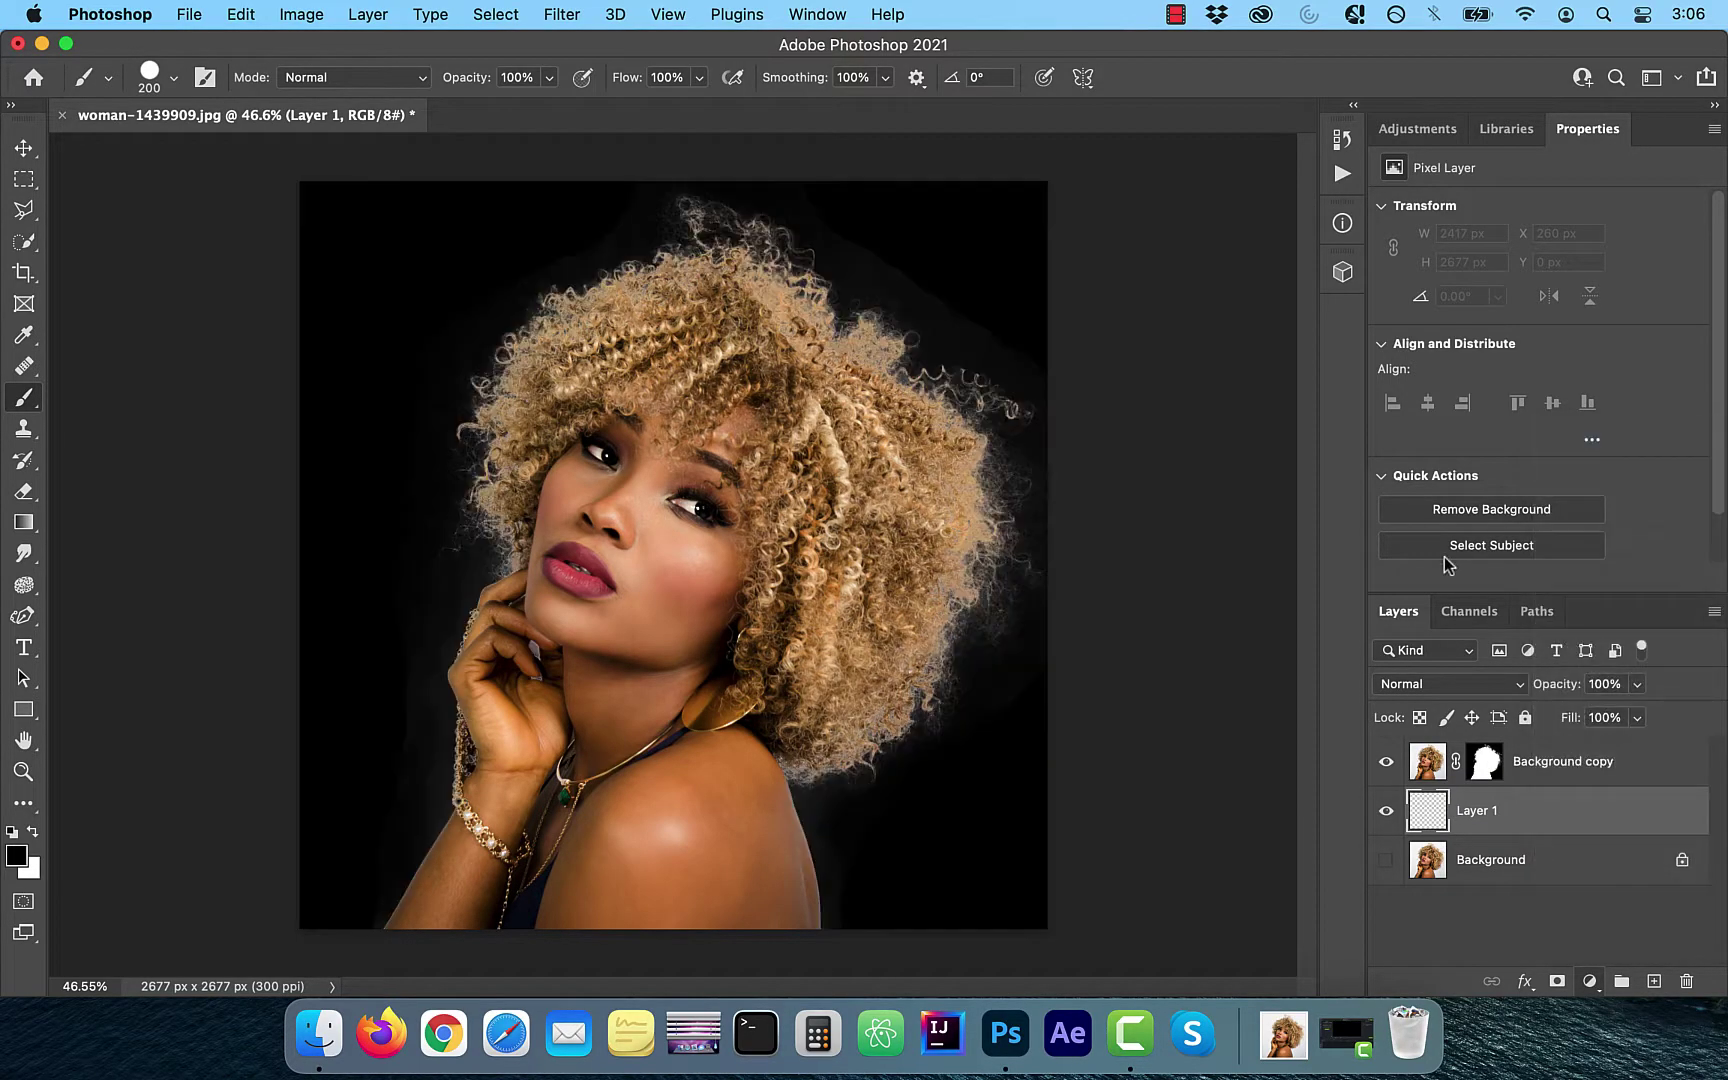
pyautogui.click(680, 835)
pyautogui.click(580, 790)
pyautogui.click(1598, 114)
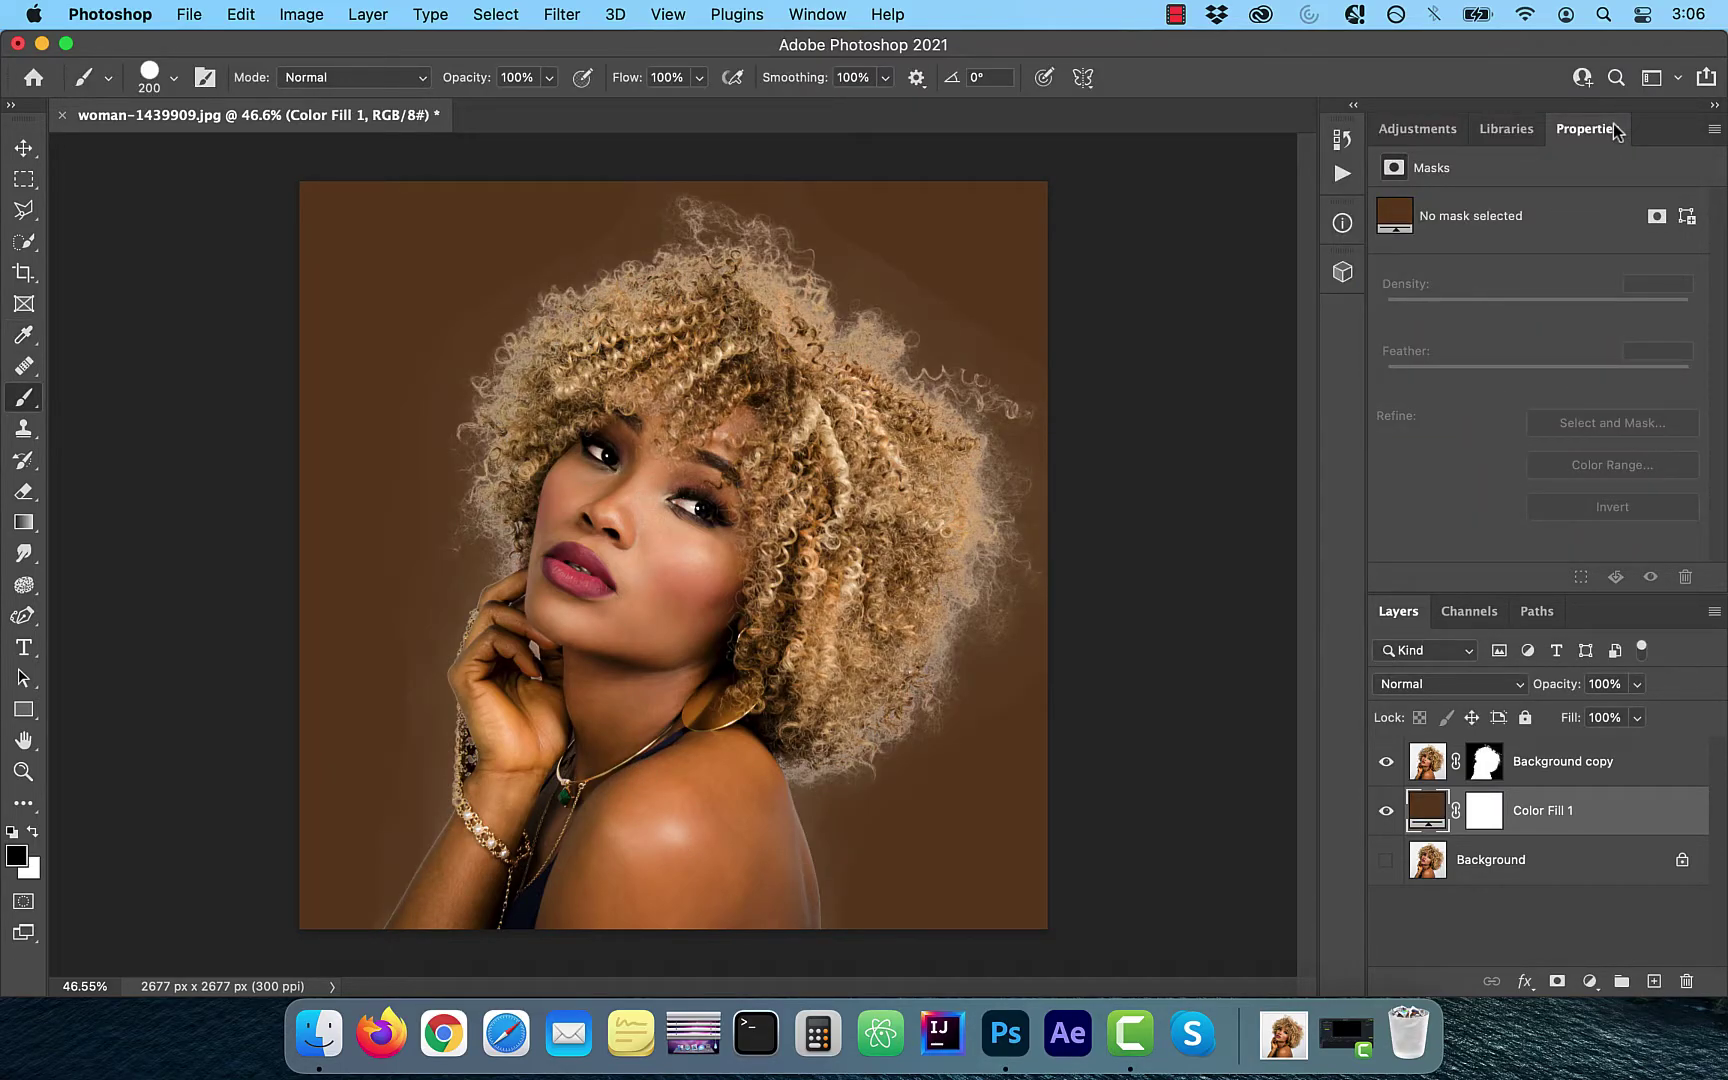
pyautogui.click(1493, 766)
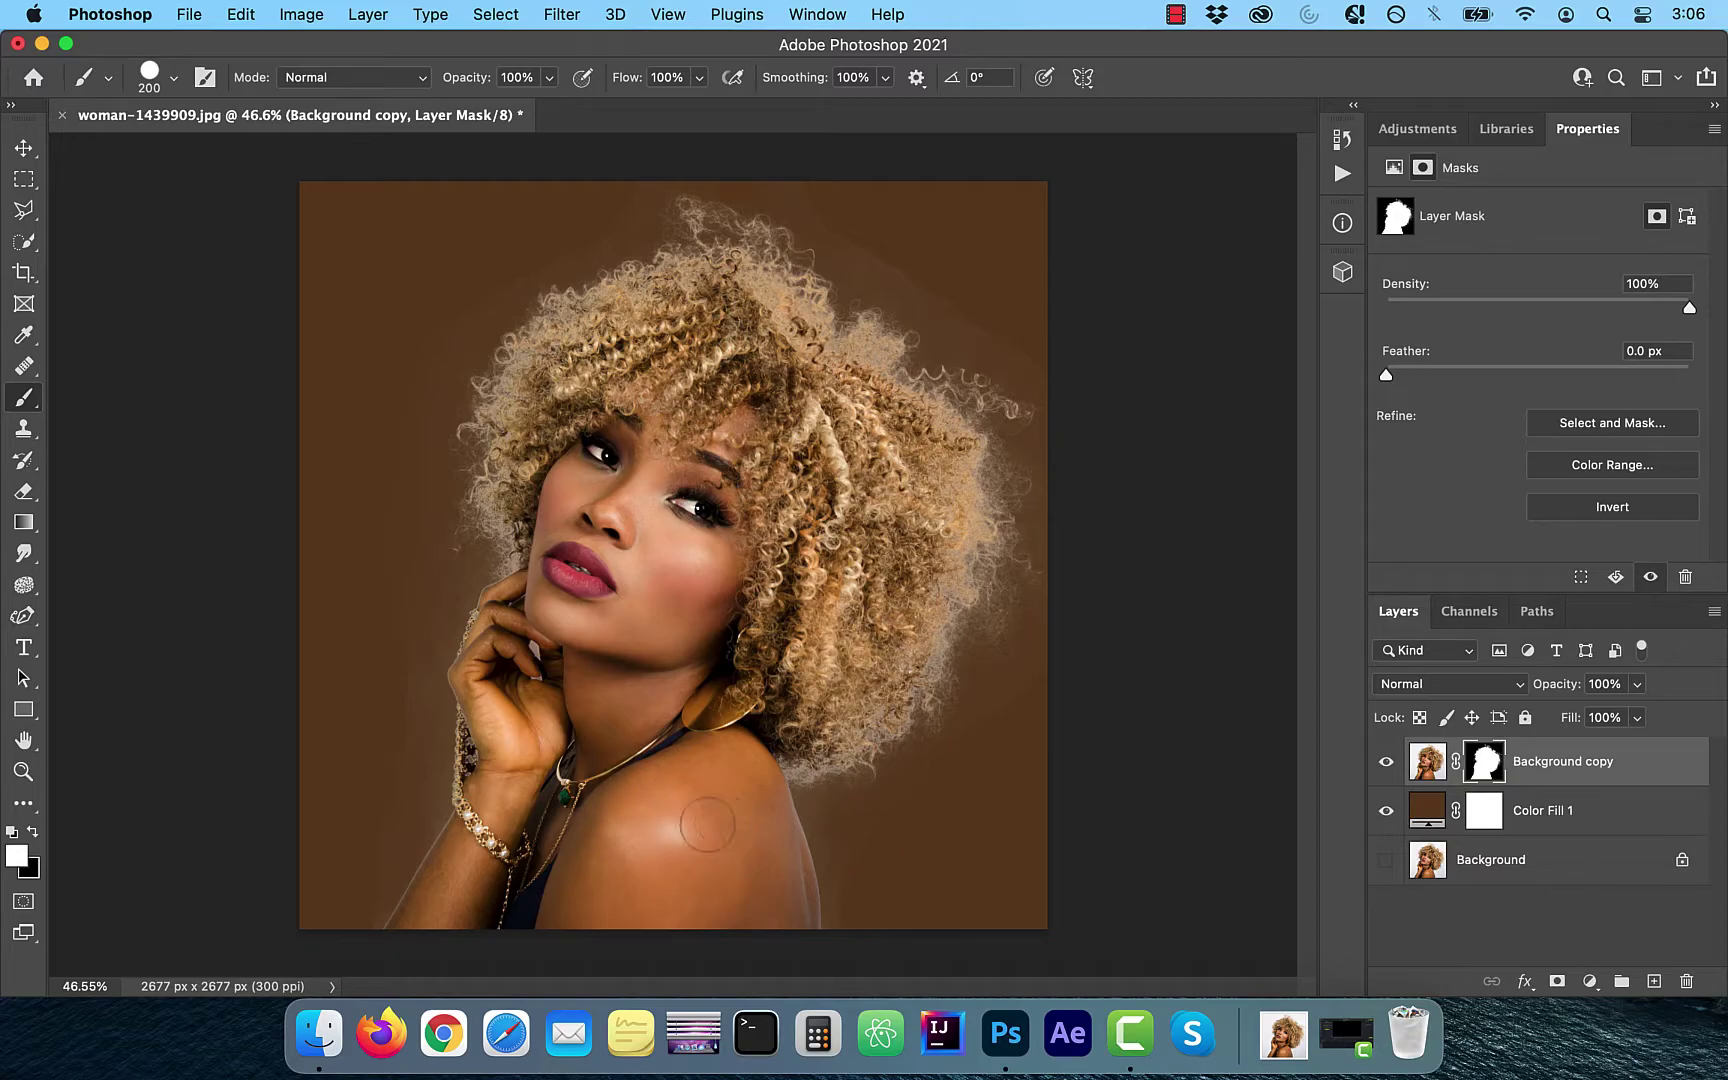
# - Set the mask brush to black in Soft Light mode at 1% flow, size 400
pyautogui.click(388, 77)
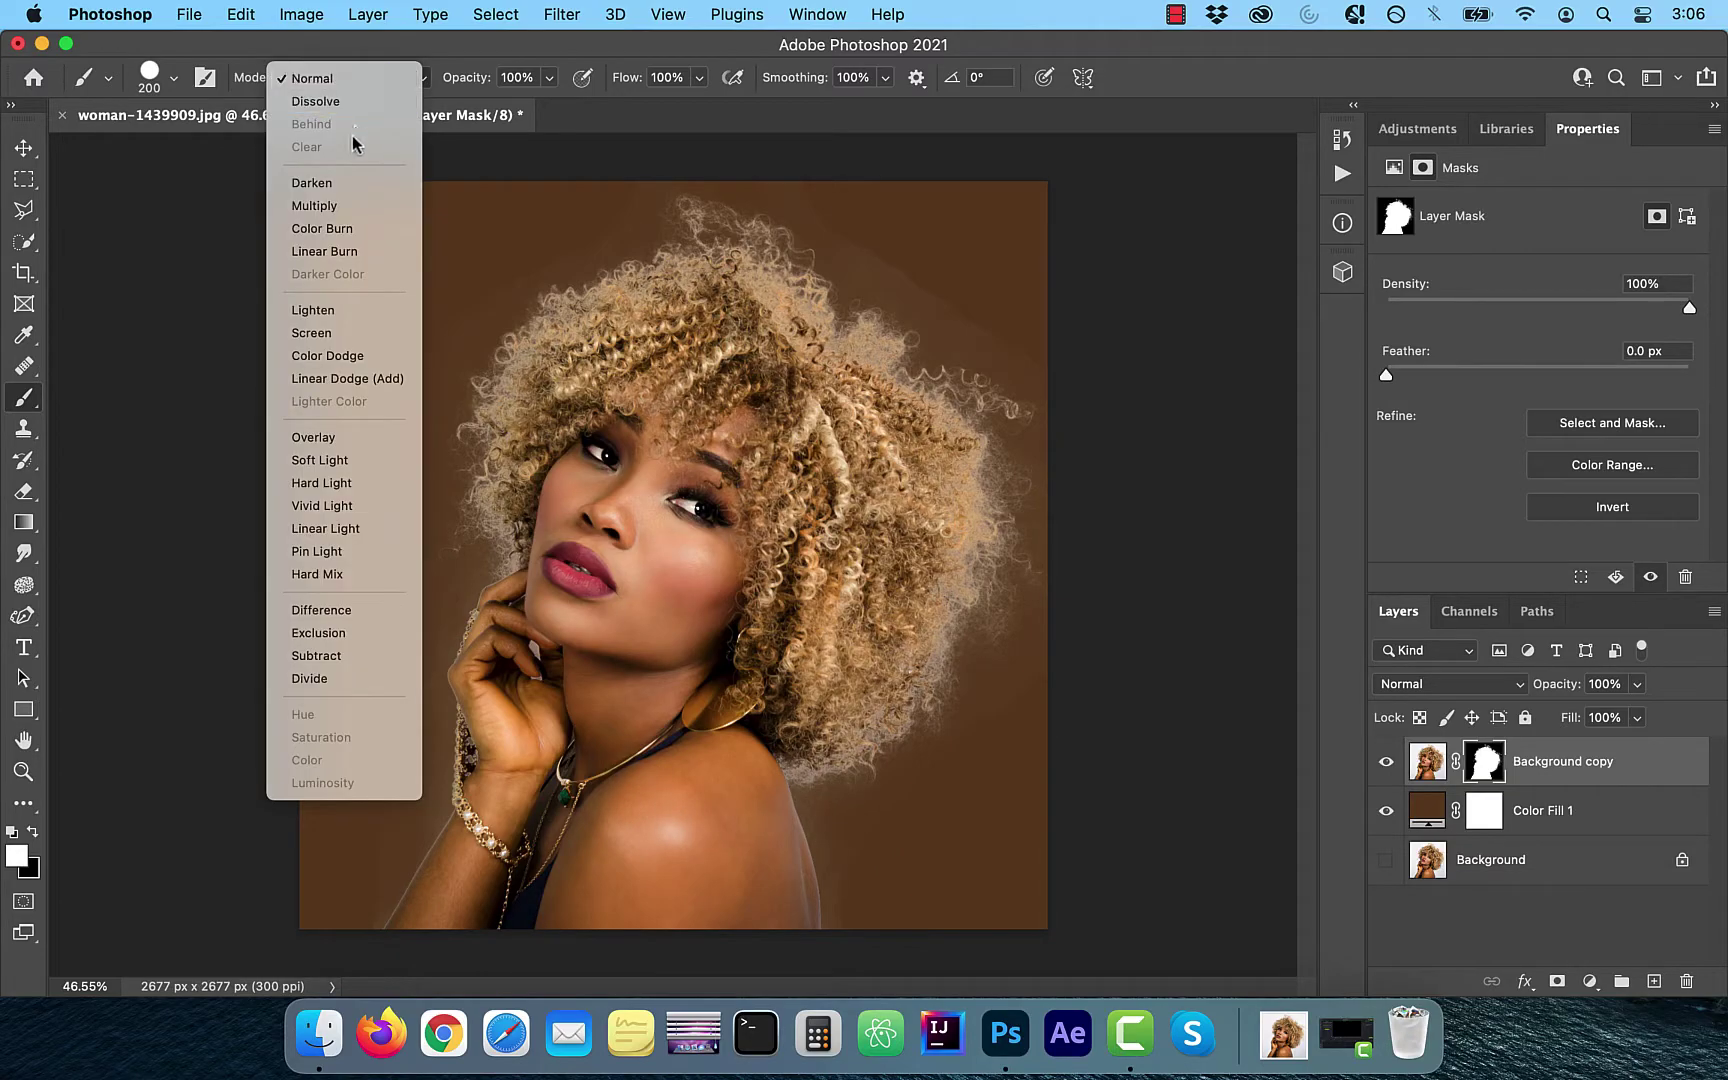
pyautogui.click(330, 460)
pyautogui.click(699, 77)
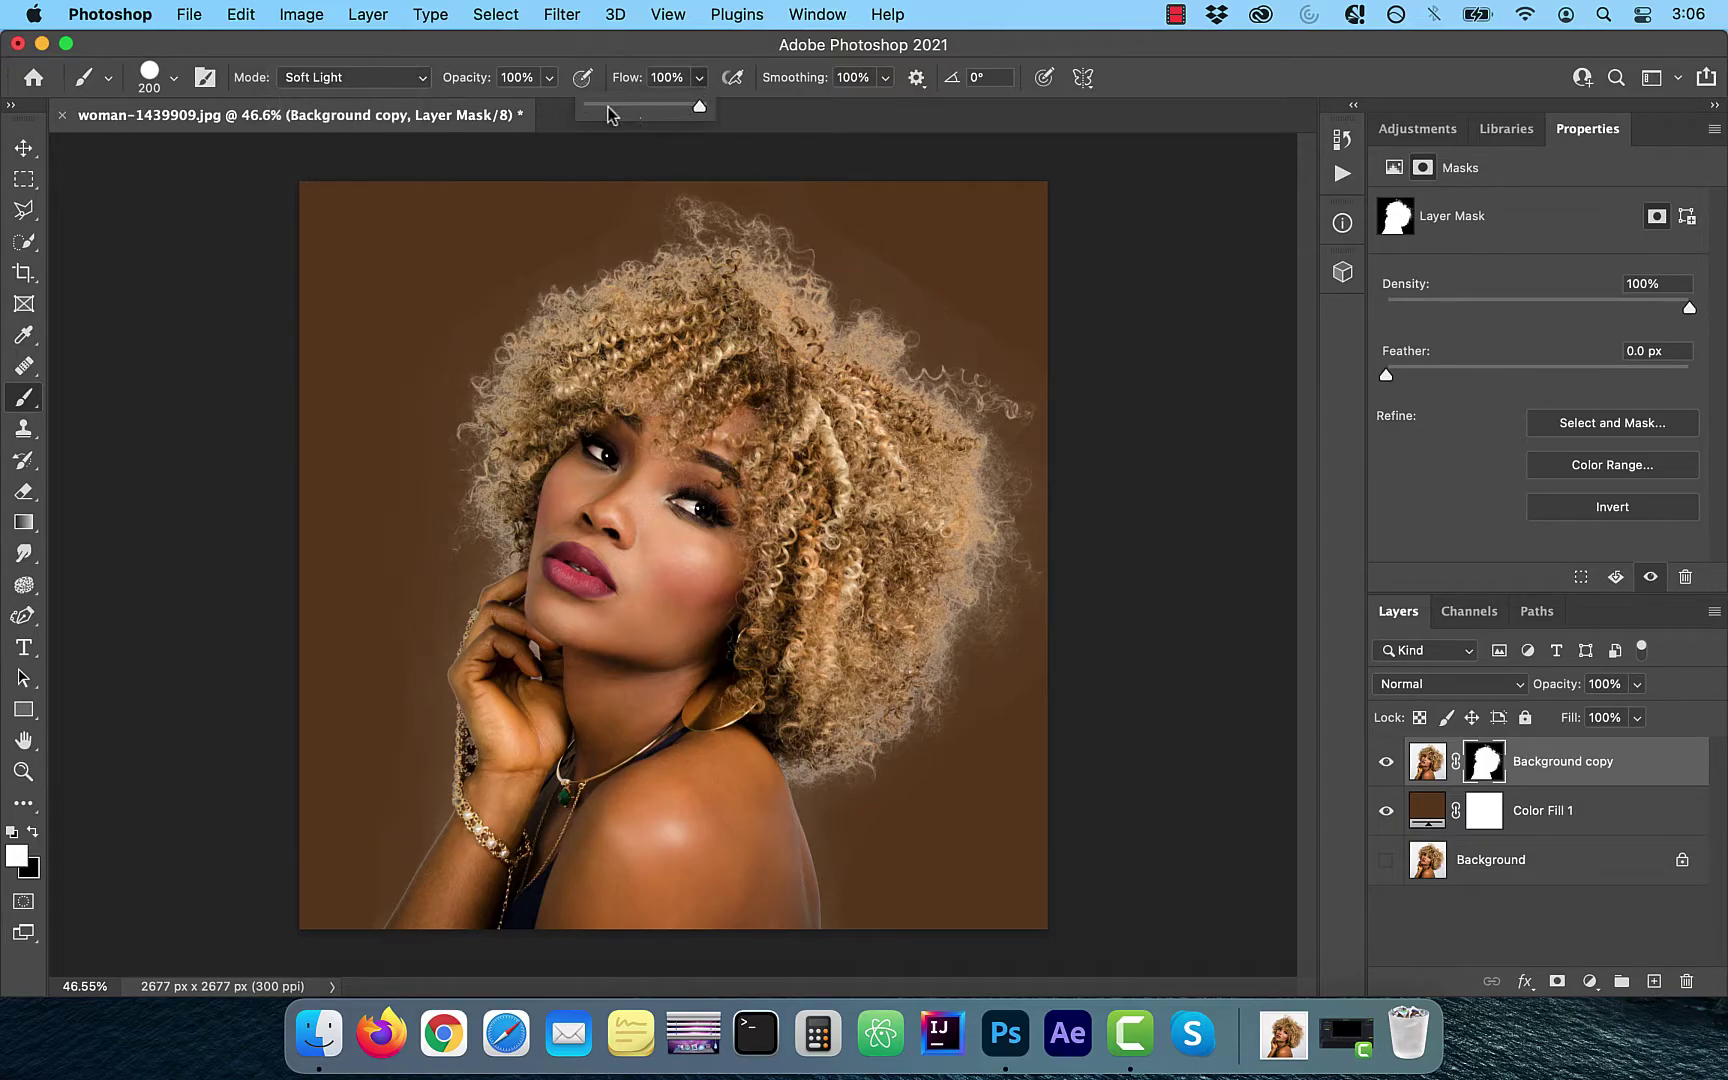
pyautogui.moveTo(703, 105); pyautogui.dragTo(605, 105)
pyautogui.click(40, 831)
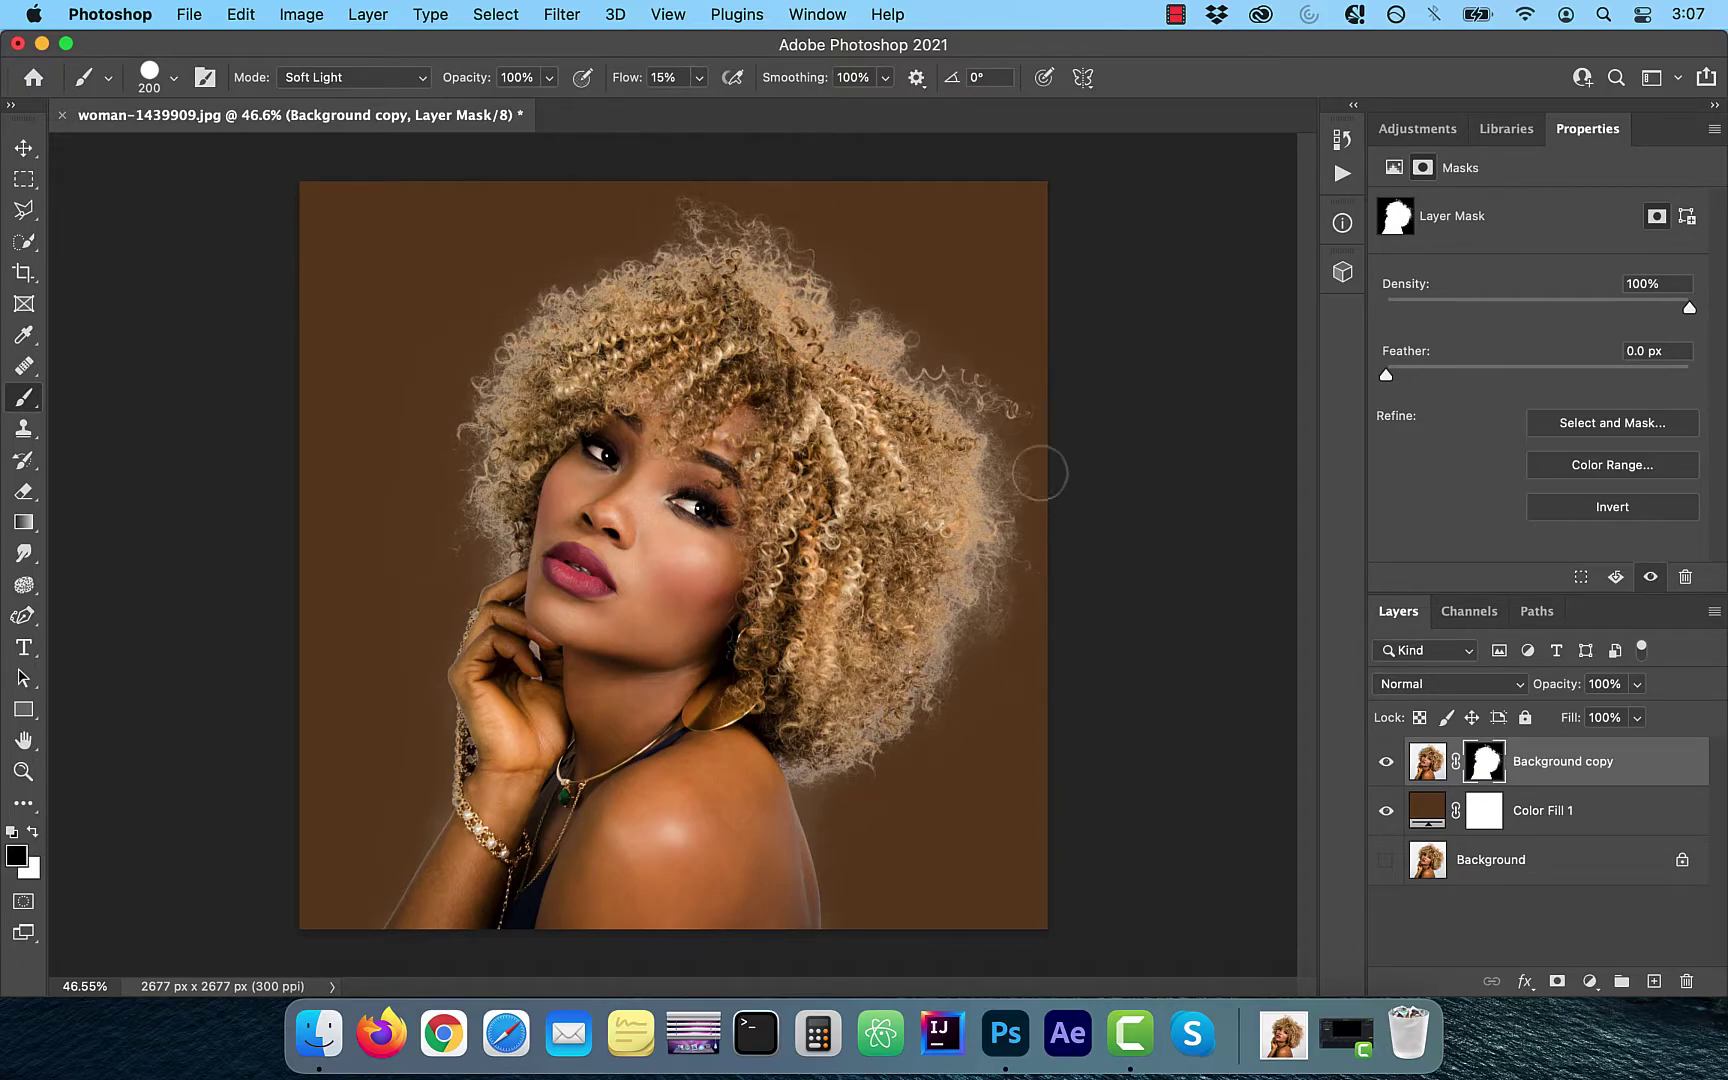
pyautogui.press(']')
pyautogui.press(']')
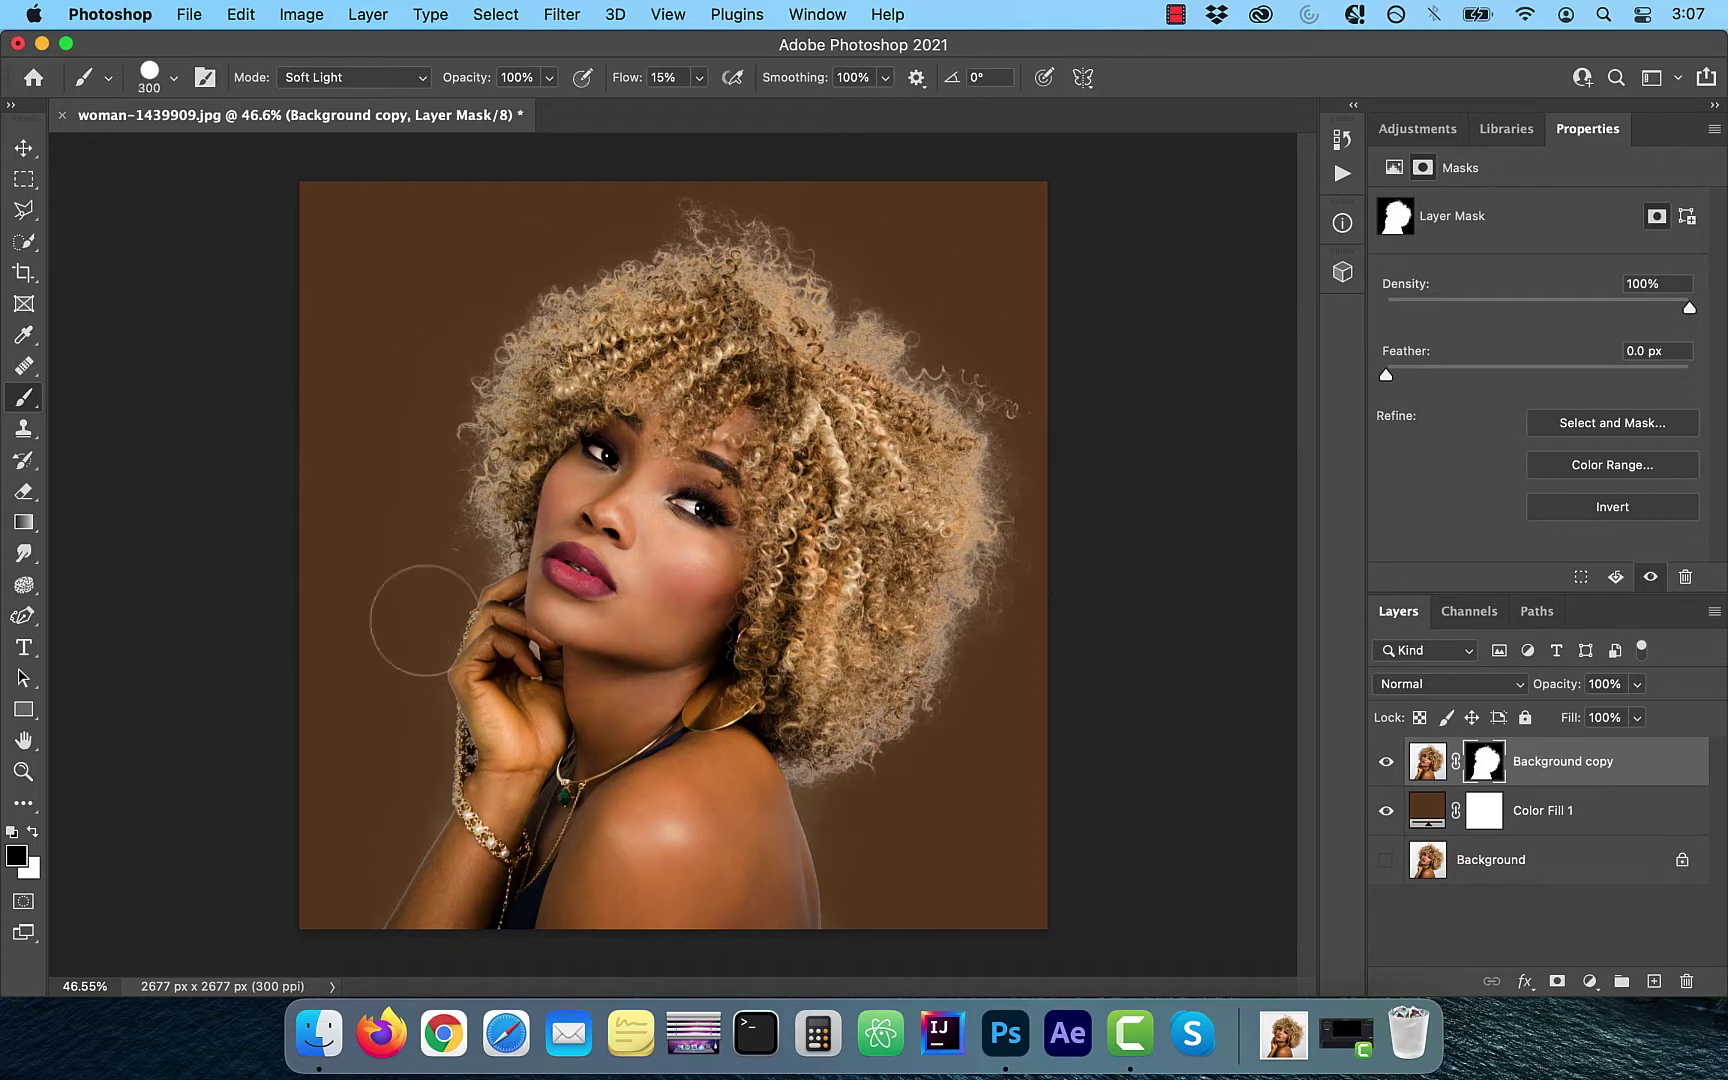
pyautogui.hotkey('shift', '0')
pyautogui.hotkey('shift', '1')
pyautogui.press(']')
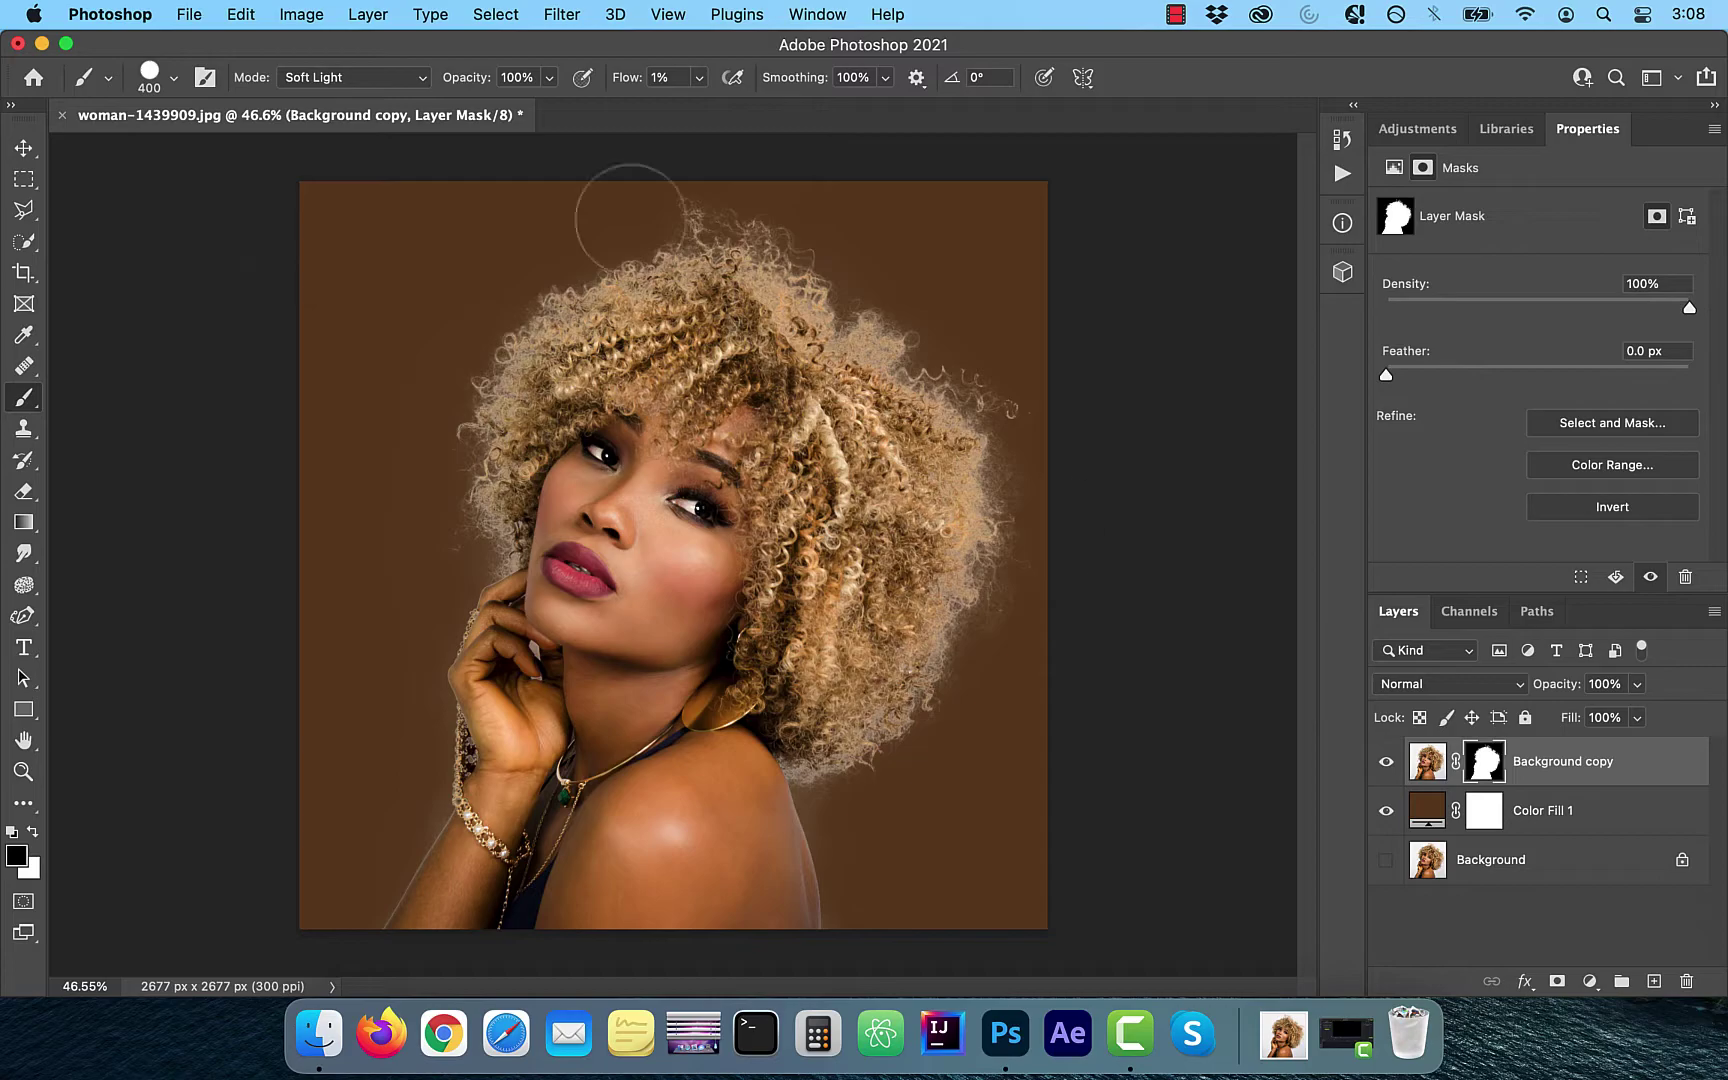
# - Apply Layer > Matting > Color Decontaminate at 100% to the Background copy image
pyautogui.press('super+2')
pyautogui.click(366, 14)
pyautogui.moveTo(462, 936)
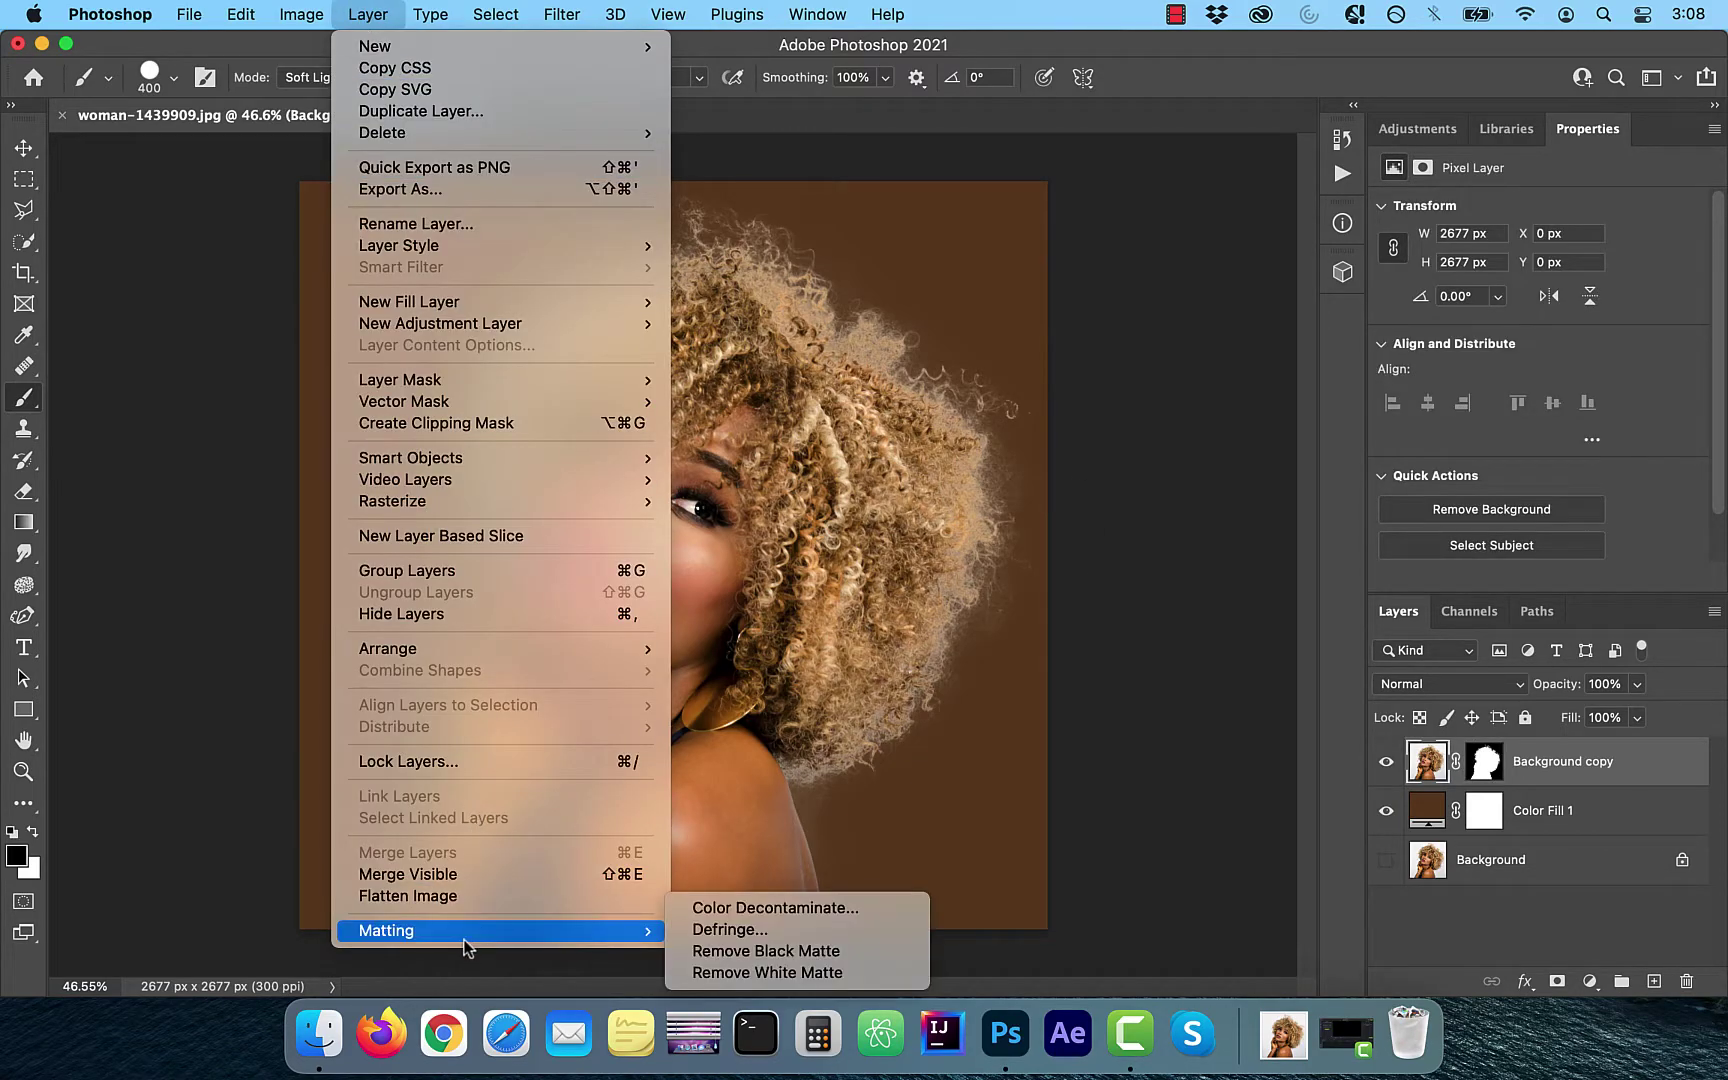
pyautogui.click(774, 914)
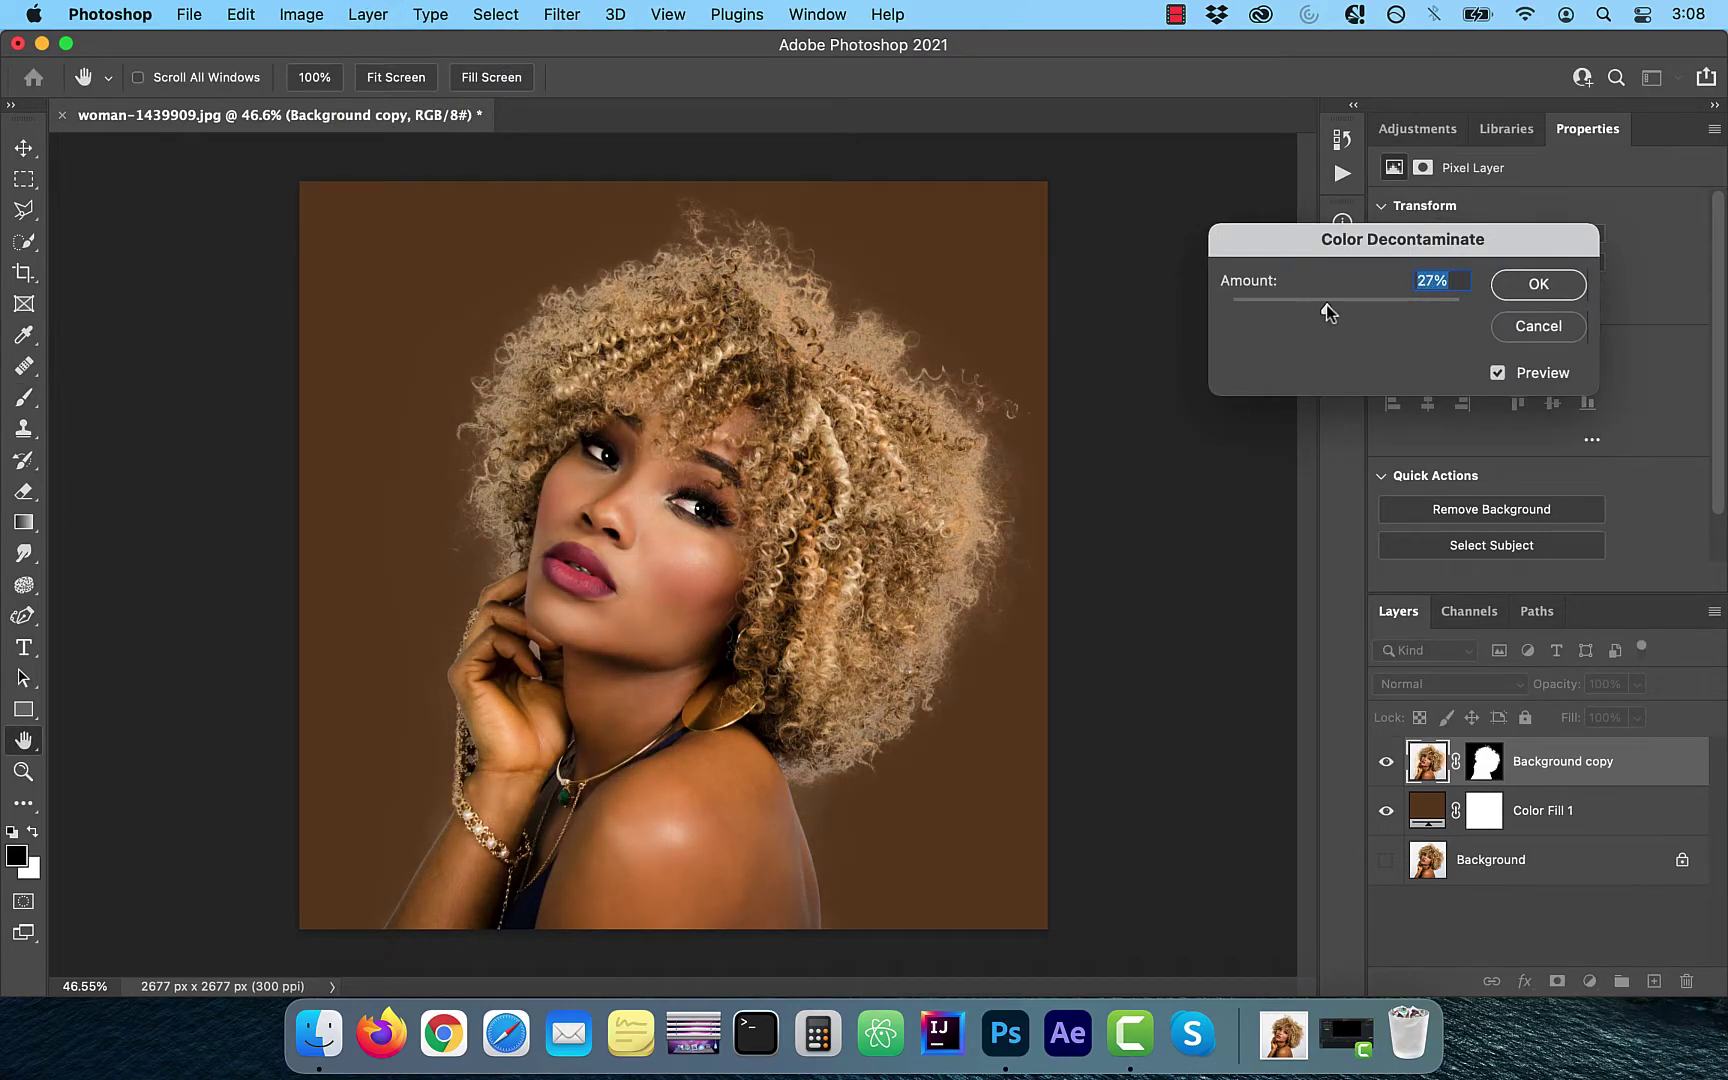
pyautogui.moveTo(1362, 312); pyautogui.dragTo(1407, 311)
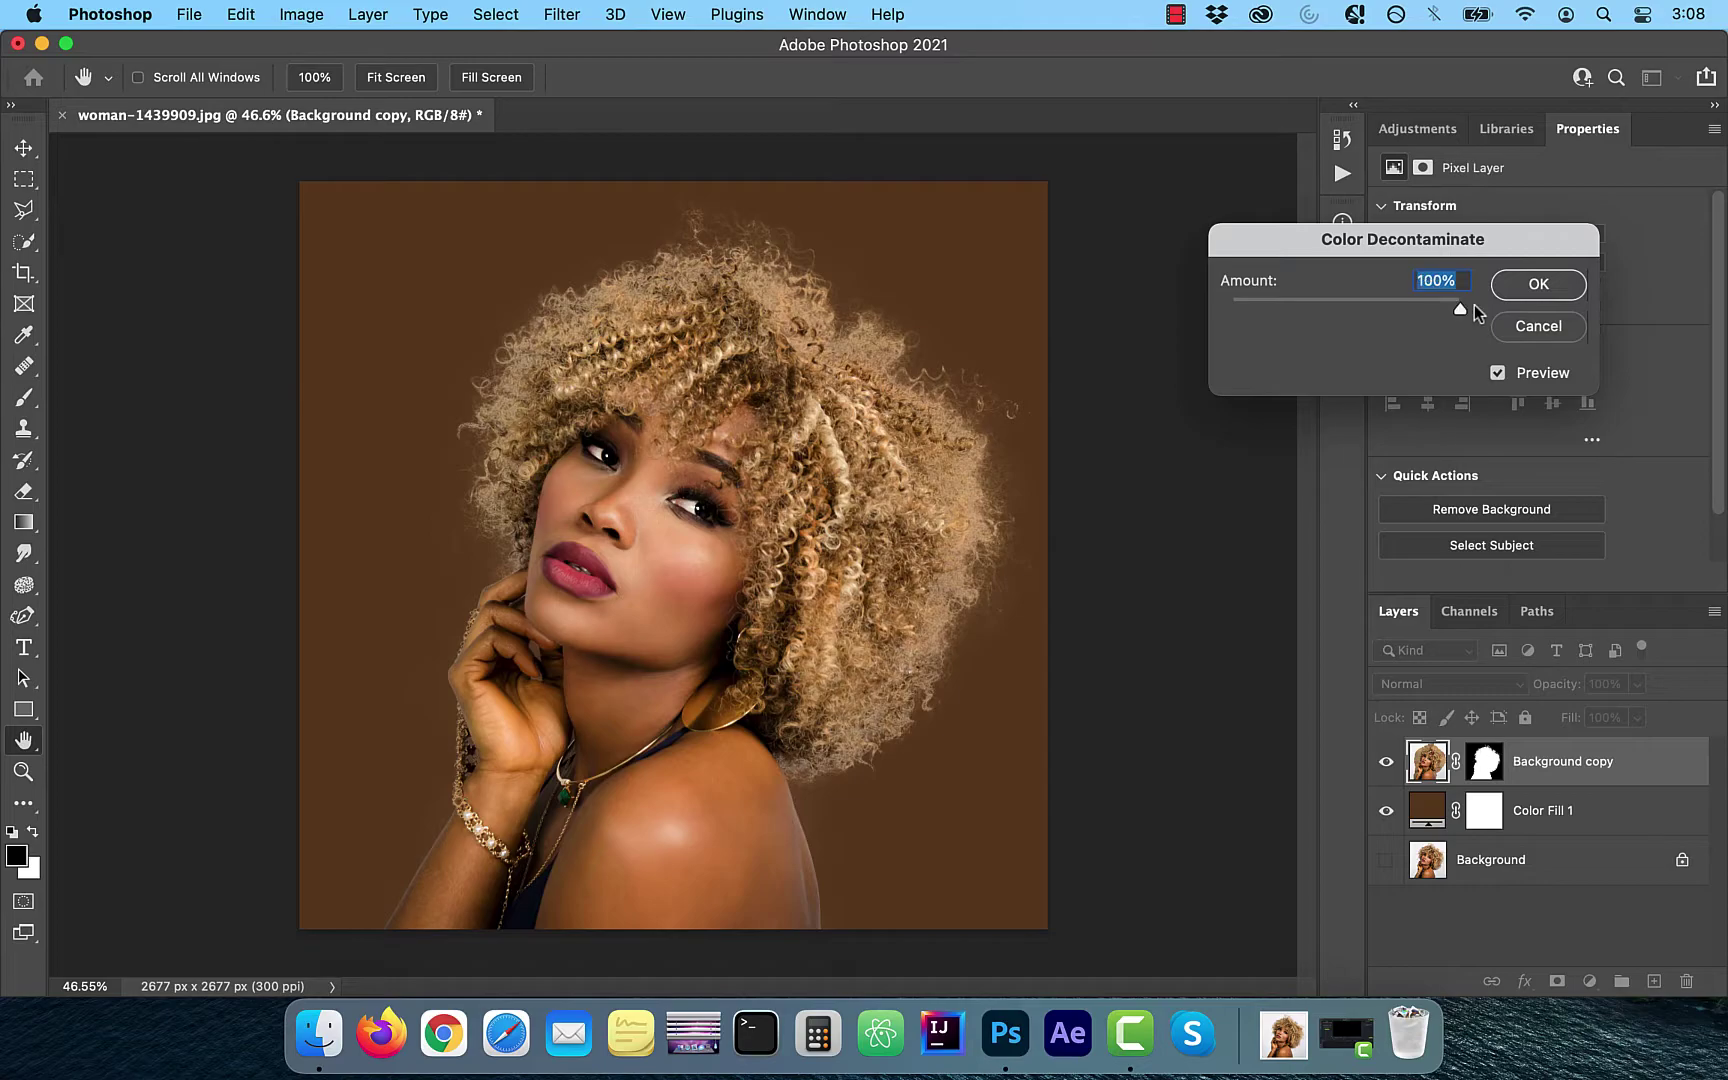
pyautogui.click(1538, 285)
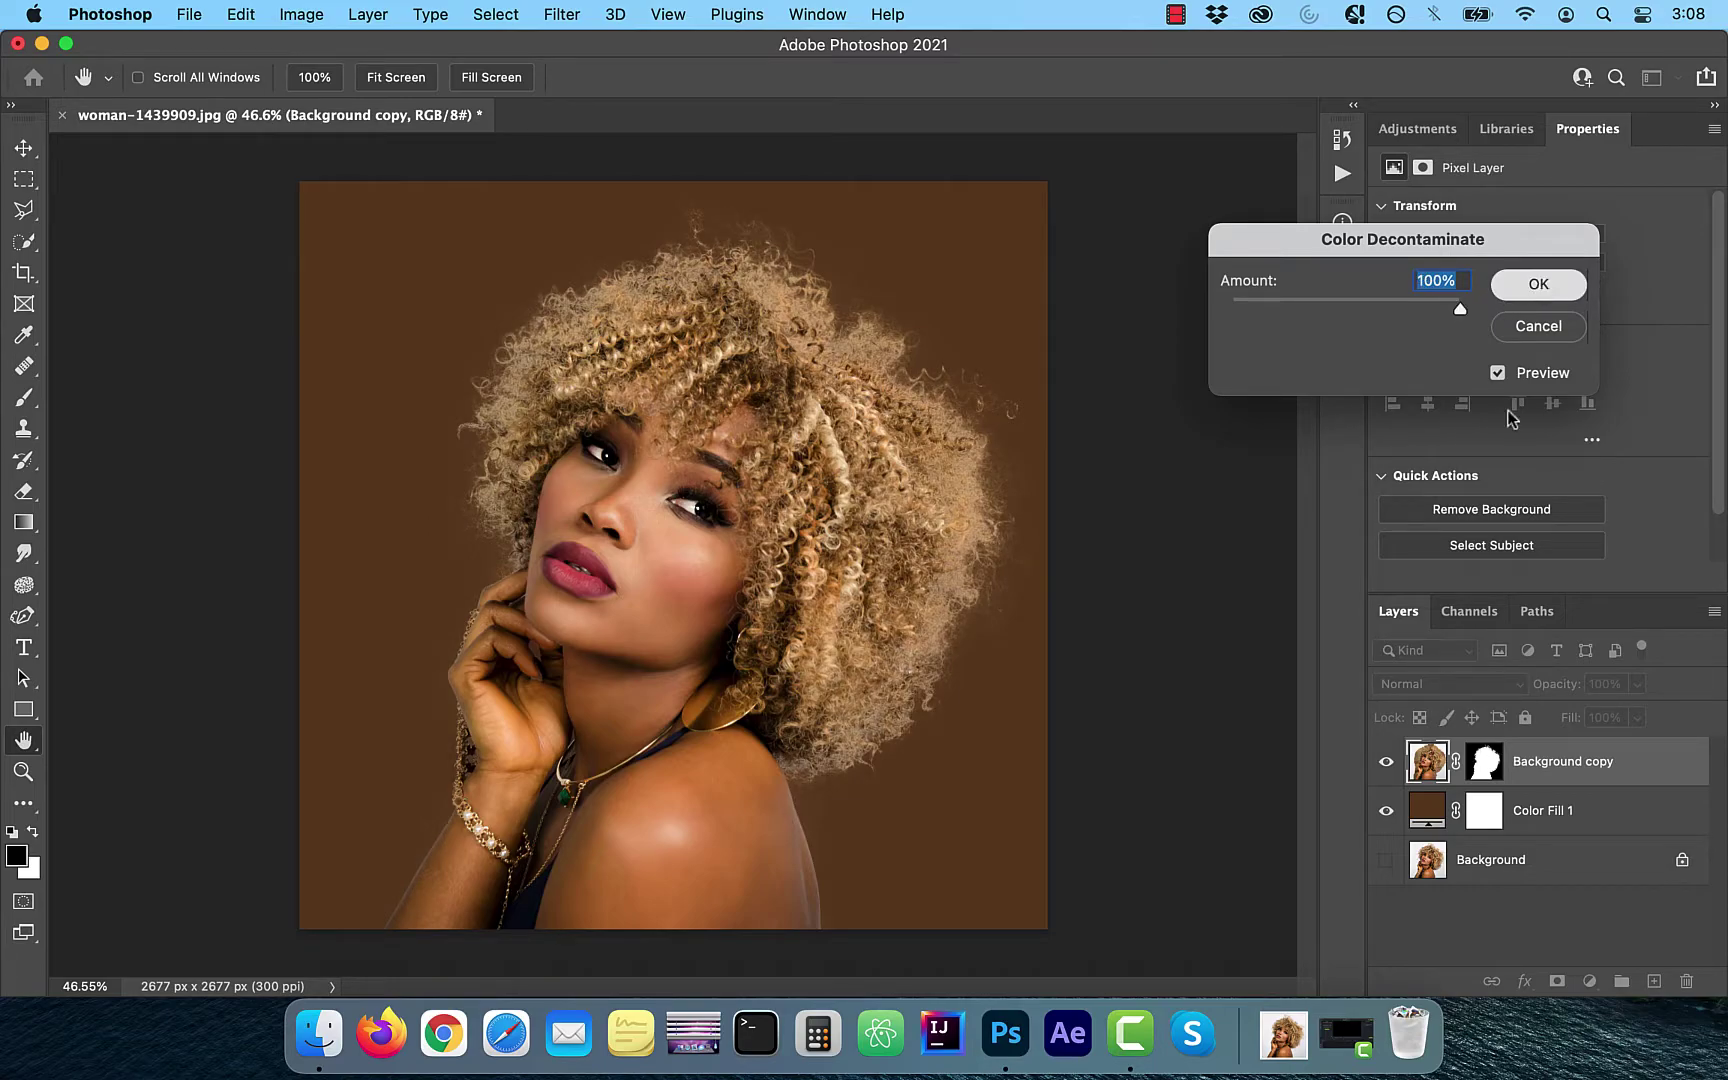
# - Toggle between the original photo and the brown-background composite to compare the result
pyautogui.keyDown('alt'); pyautogui.click(1386, 861); pyautogui.keyUp('alt')
pyautogui.keyDown('alt'); pyautogui.click(1387, 863); pyautogui.keyUp('alt')
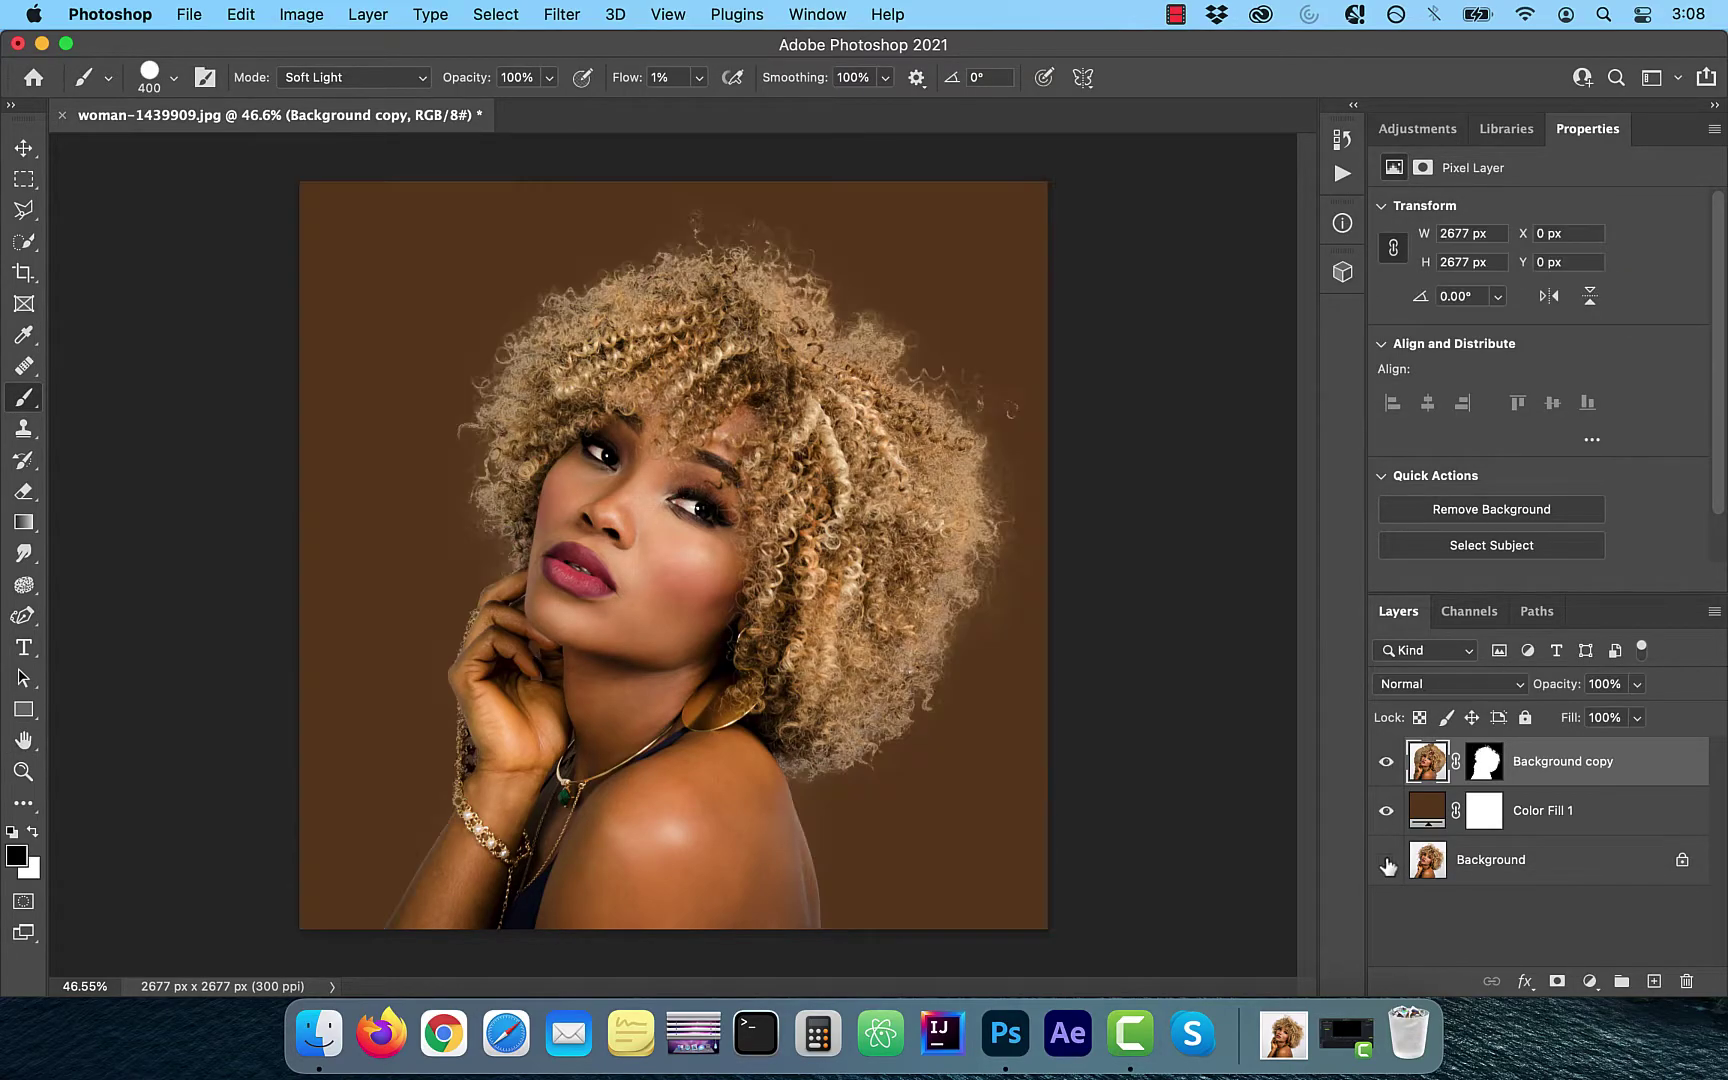
pyautogui.keyDown('alt'); pyautogui.click(1387, 863); pyautogui.keyUp('alt')
pyautogui.keyDown('alt'); pyautogui.click(1387, 863); pyautogui.keyUp('alt')
pyautogui.keyDown('alt'); pyautogui.click(1387, 863); pyautogui.keyUp('alt')
pyautogui.keyDown('alt'); pyautogui.click(1387, 863); pyautogui.keyUp('alt')
pyautogui.keyDown('alt'); pyautogui.click(1387, 863); pyautogui.keyUp('alt')
pyautogui.keyDown('alt'); pyautogui.click(1387, 863); pyautogui.keyUp('alt')
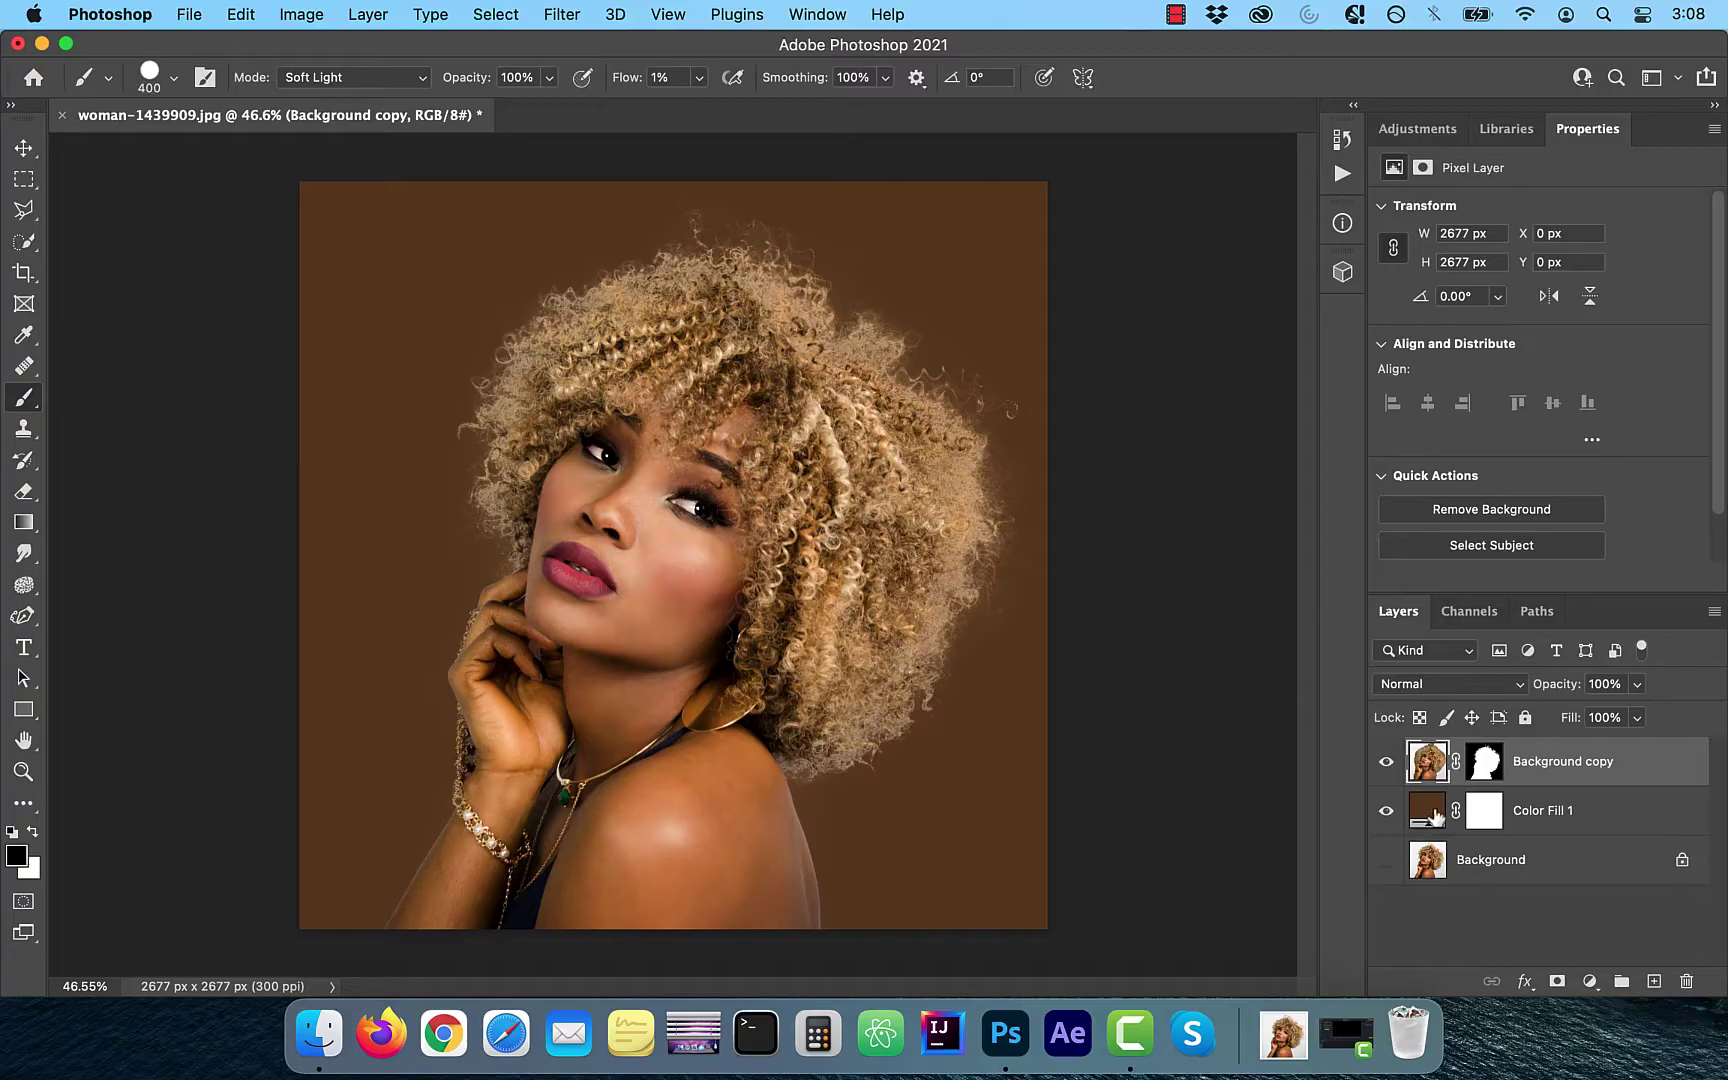